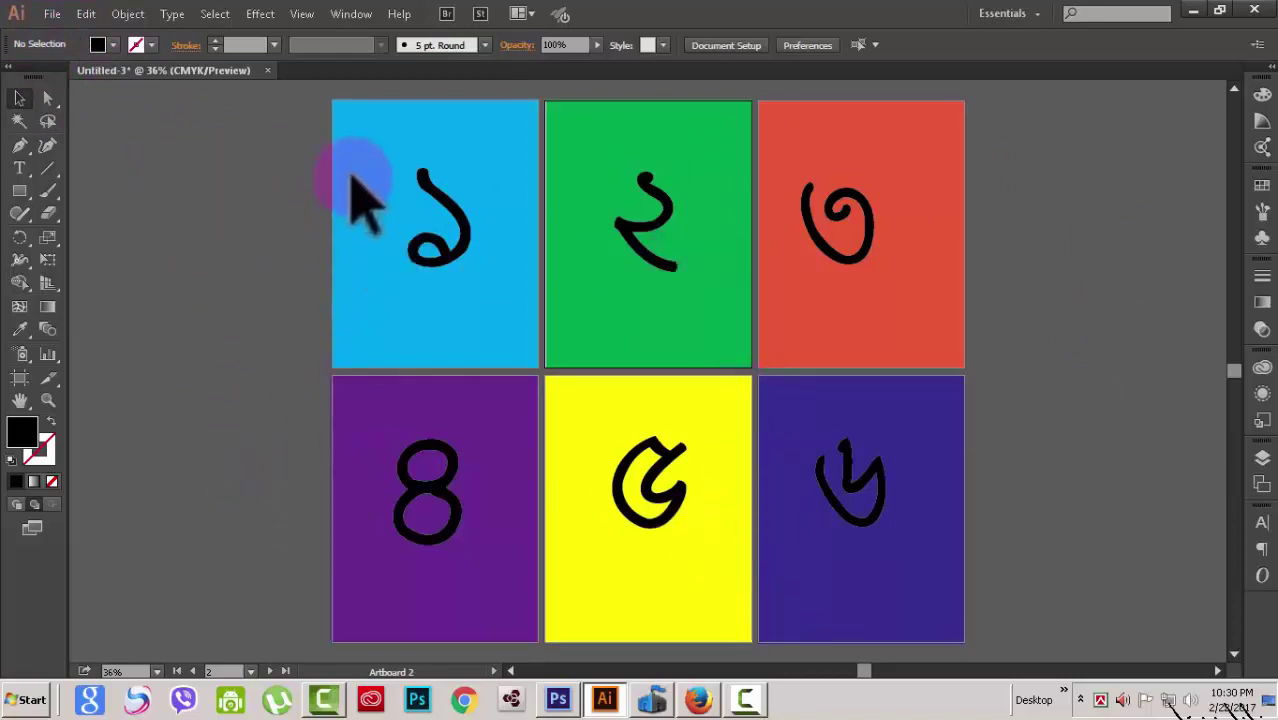
# - Examine the coloured background rectangles and Bangla numerals on the six artboards
pyautogui.click(345, 100)
pyautogui.click(600, 101)
pyautogui.click(850, 104)
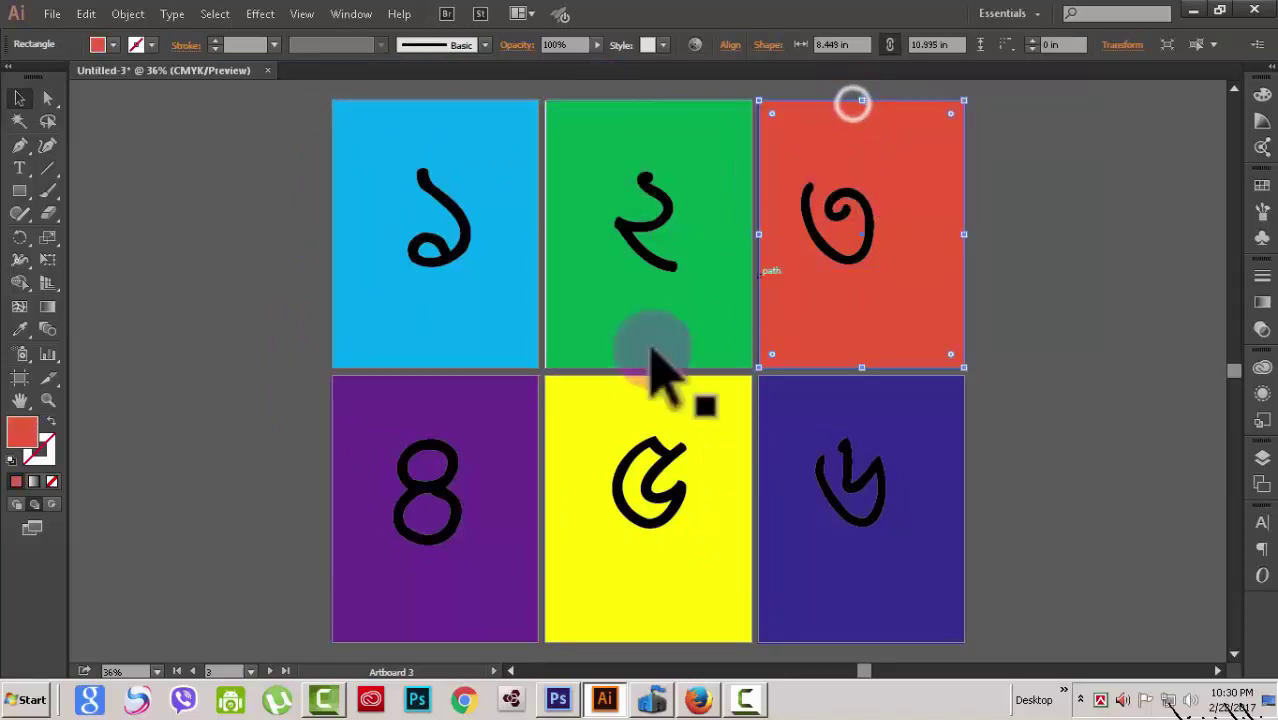
pyautogui.click(473, 374)
pyautogui.click(648, 400)
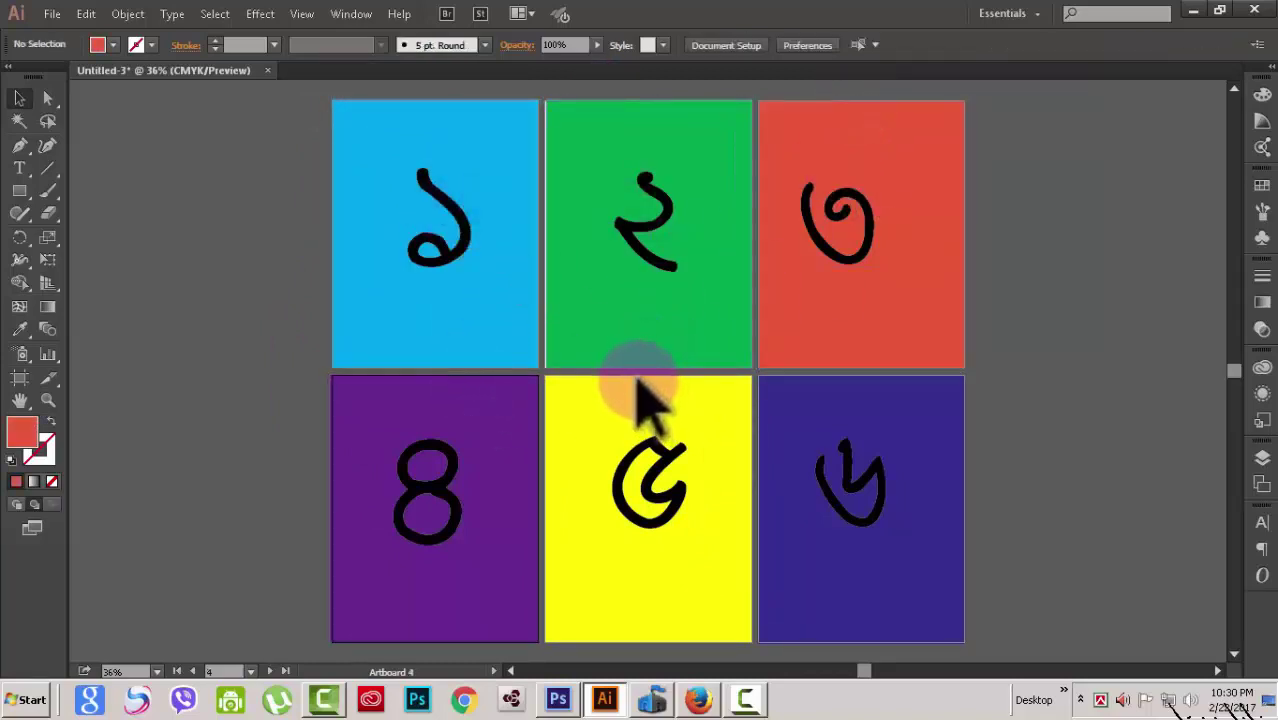
pyautogui.click(582, 274)
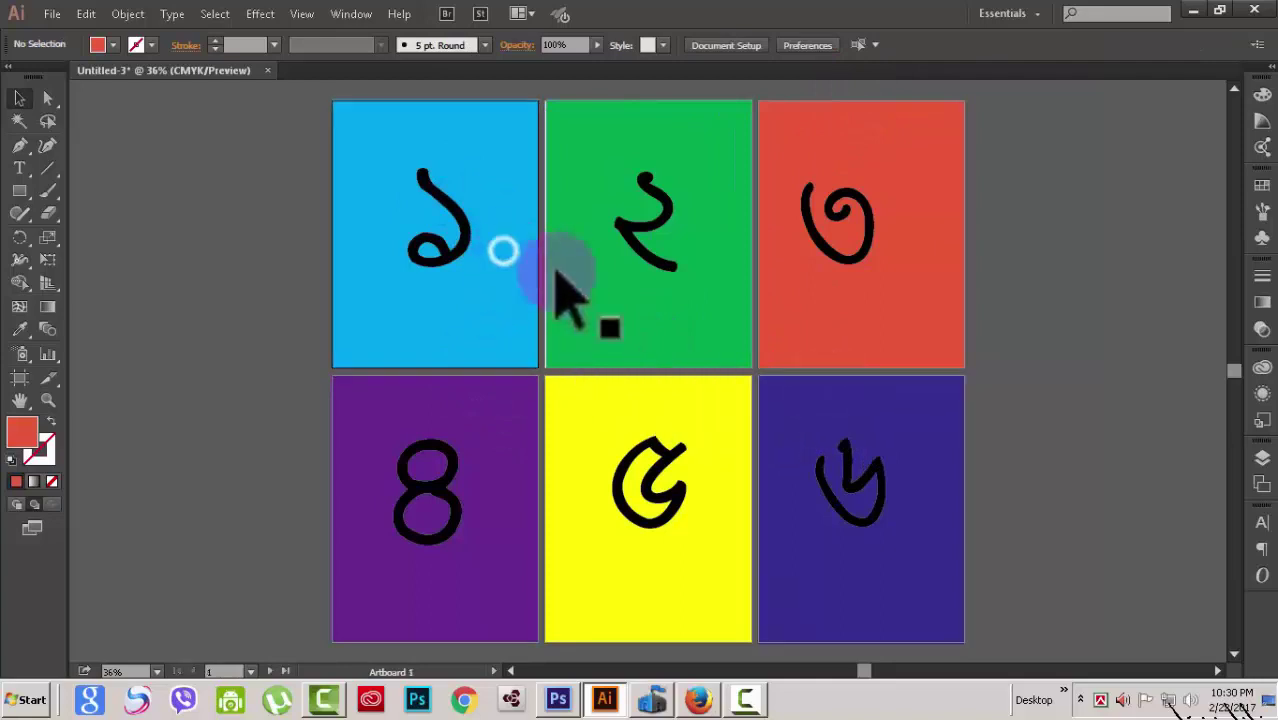
pyautogui.click(839, 304)
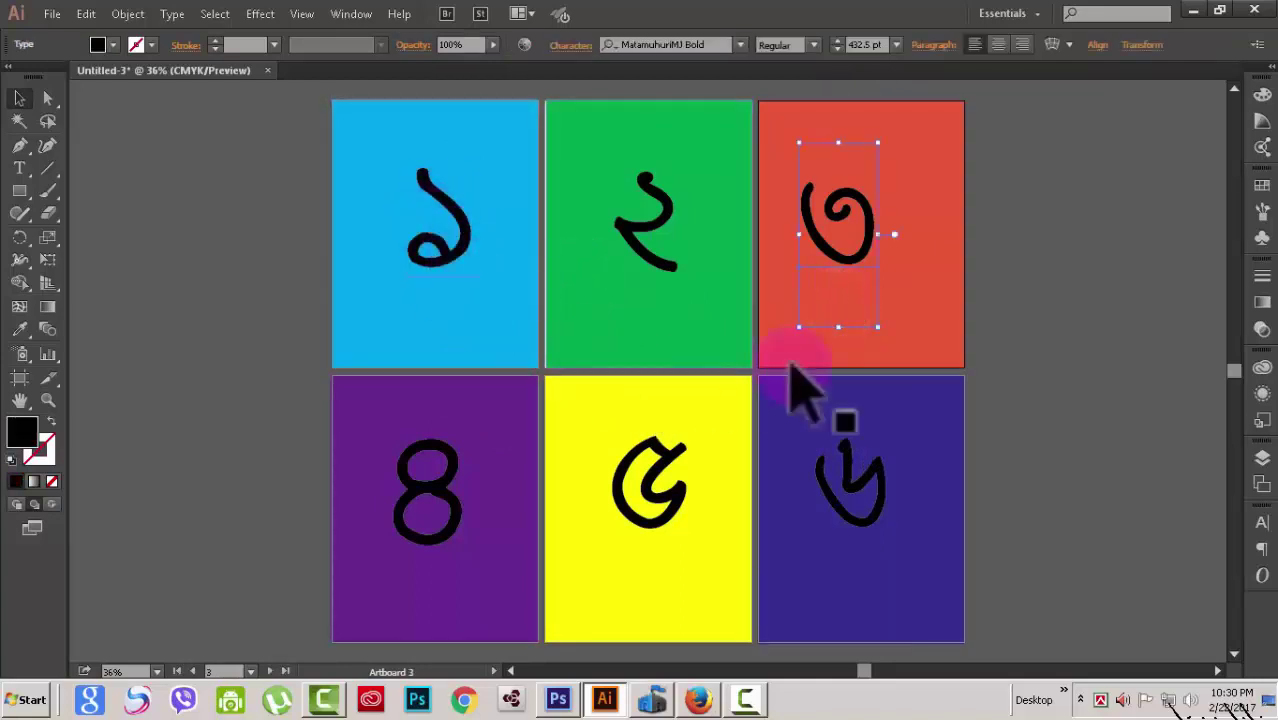
pyautogui.click(920, 497)
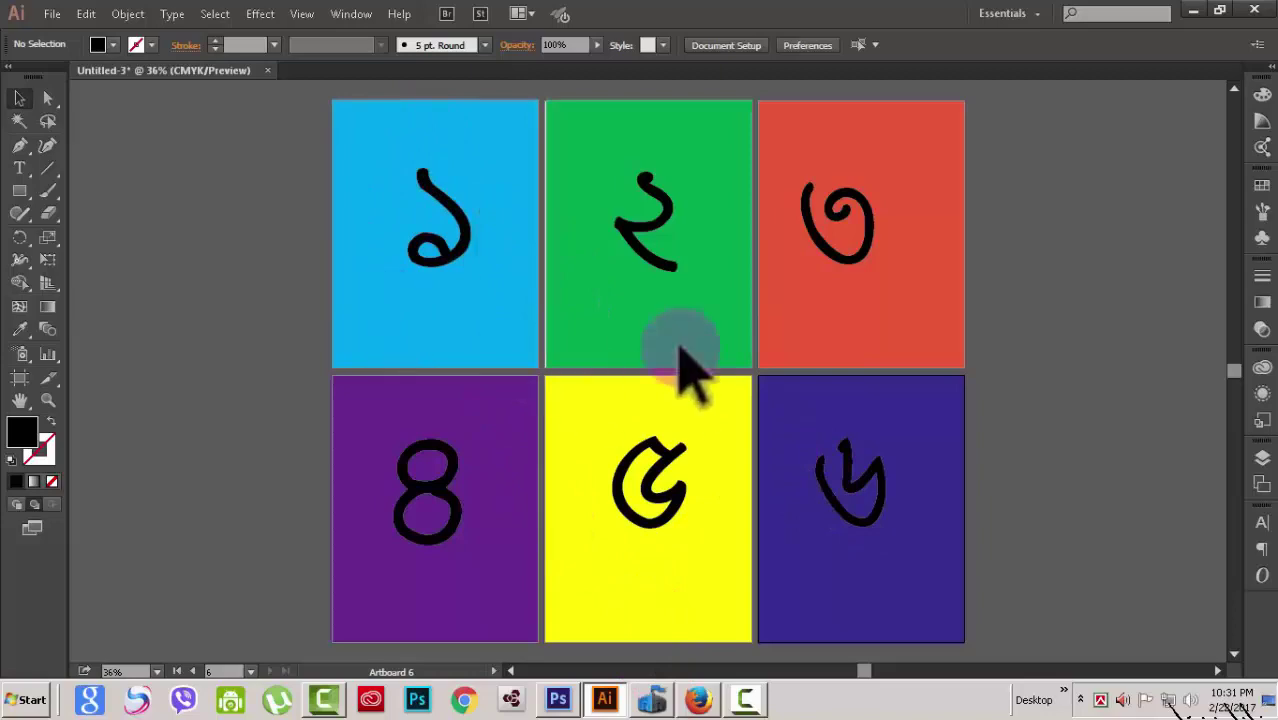
# - Start a new document named ARTBOARD with 6 artboards
pyautogui.click(50, 16)
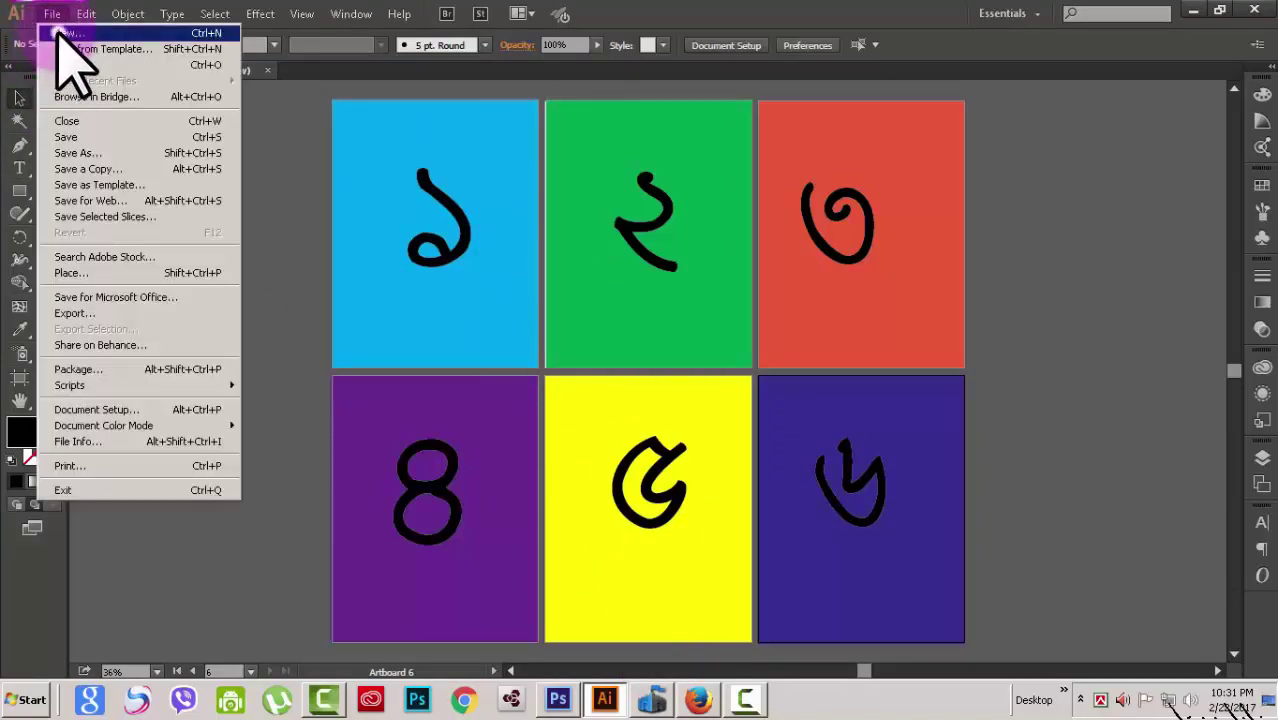
pyautogui.click(50, 32)
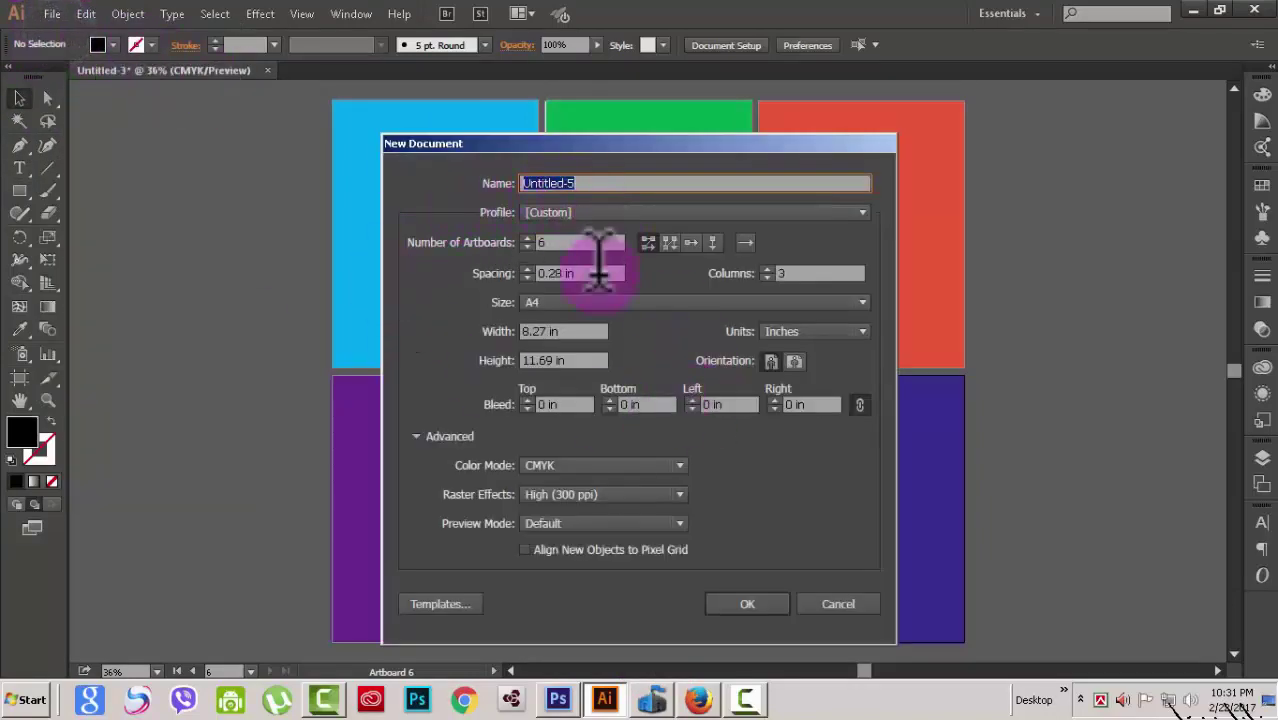
pyautogui.write('ARTBOARD')
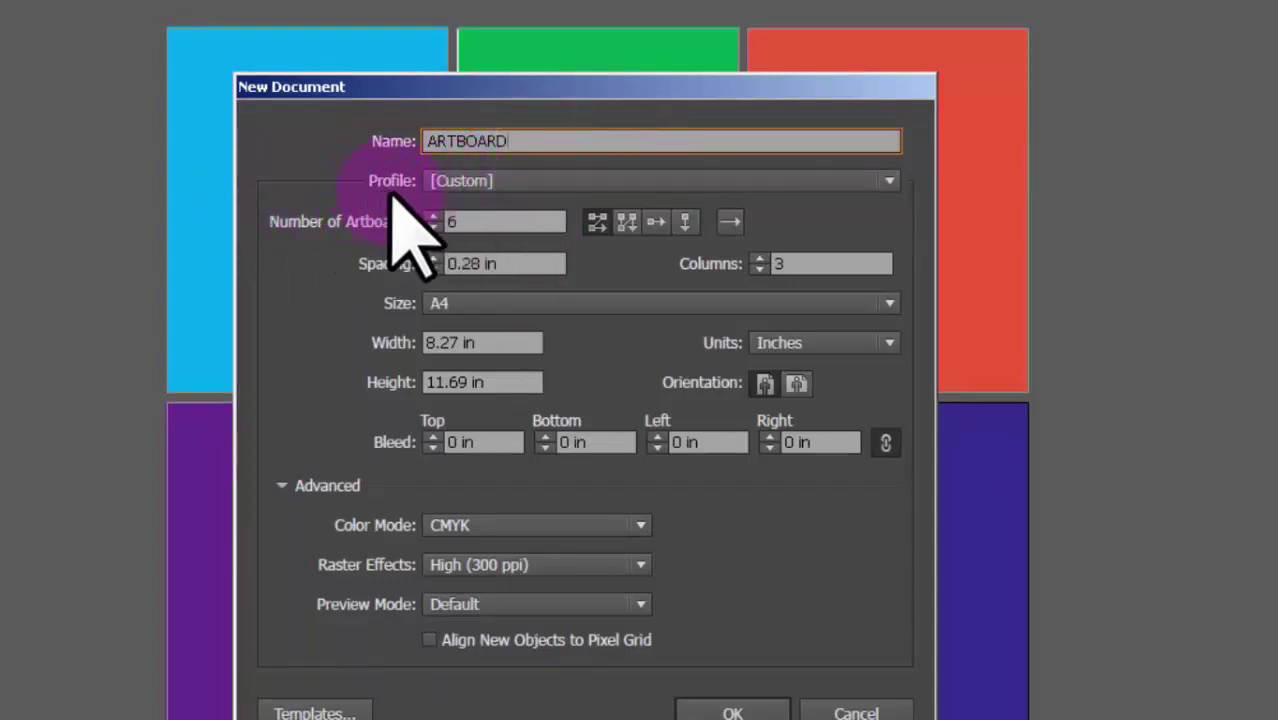
pyautogui.click(888, 181)
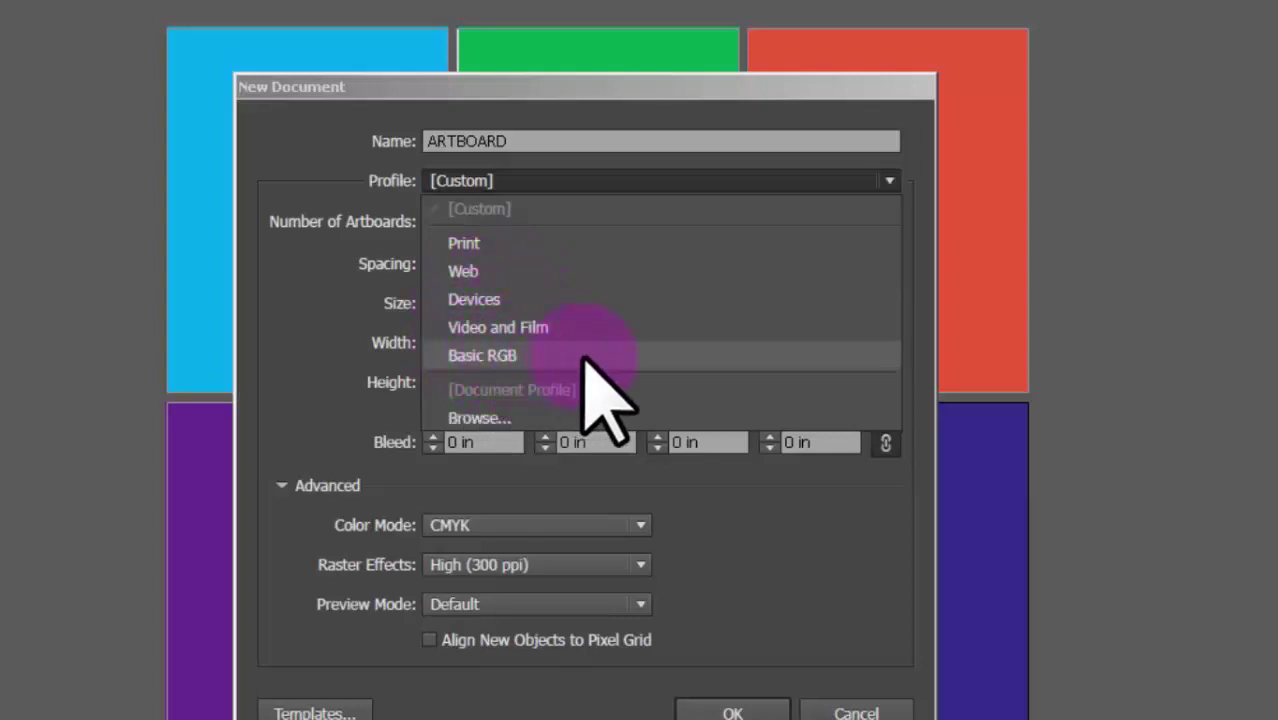
pyautogui.click(560, 183)
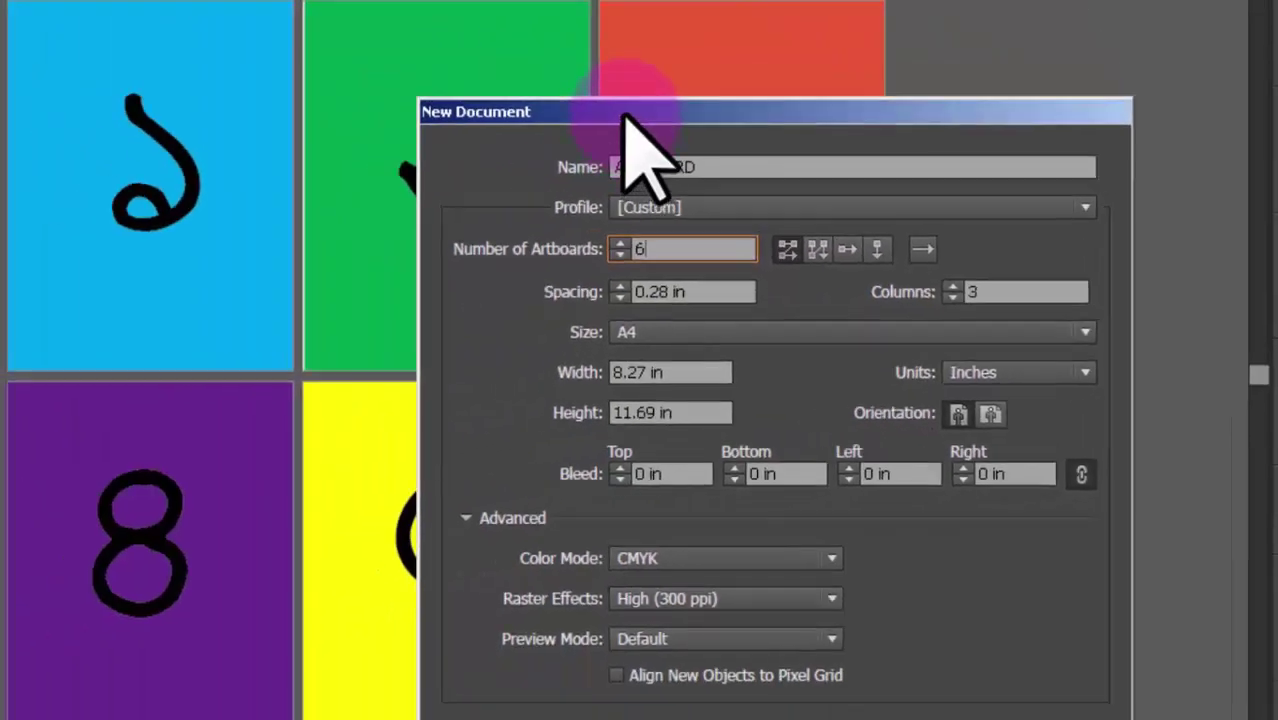
pyautogui.moveTo(361, 12); pyautogui.dragTo(718, 1)
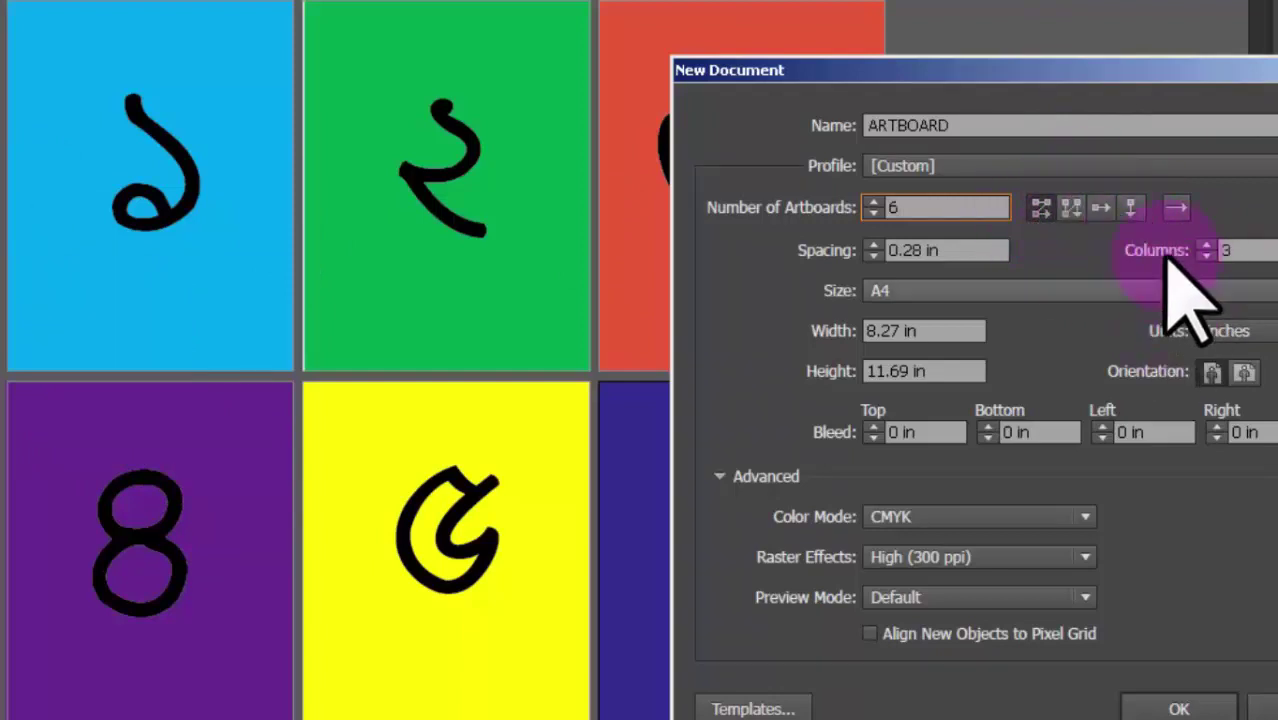
pyautogui.moveTo(1097, 72); pyautogui.dragTo(872, 105)
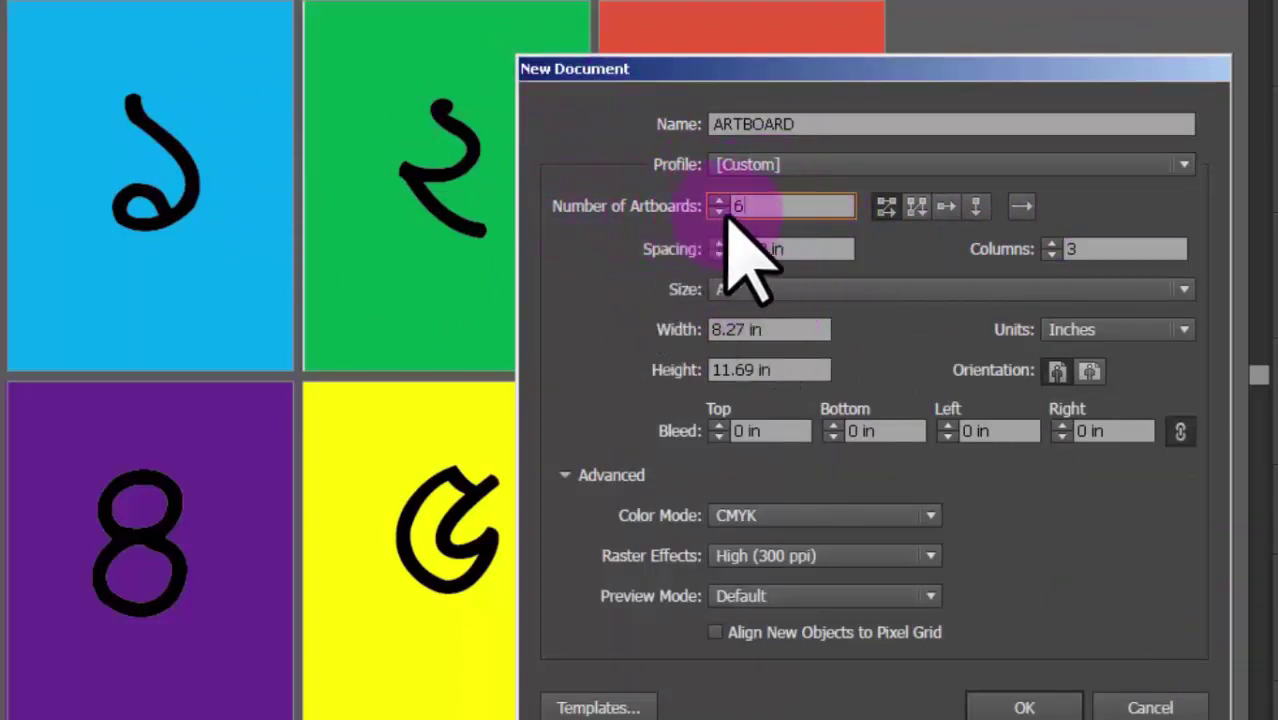
pyautogui.write('6')
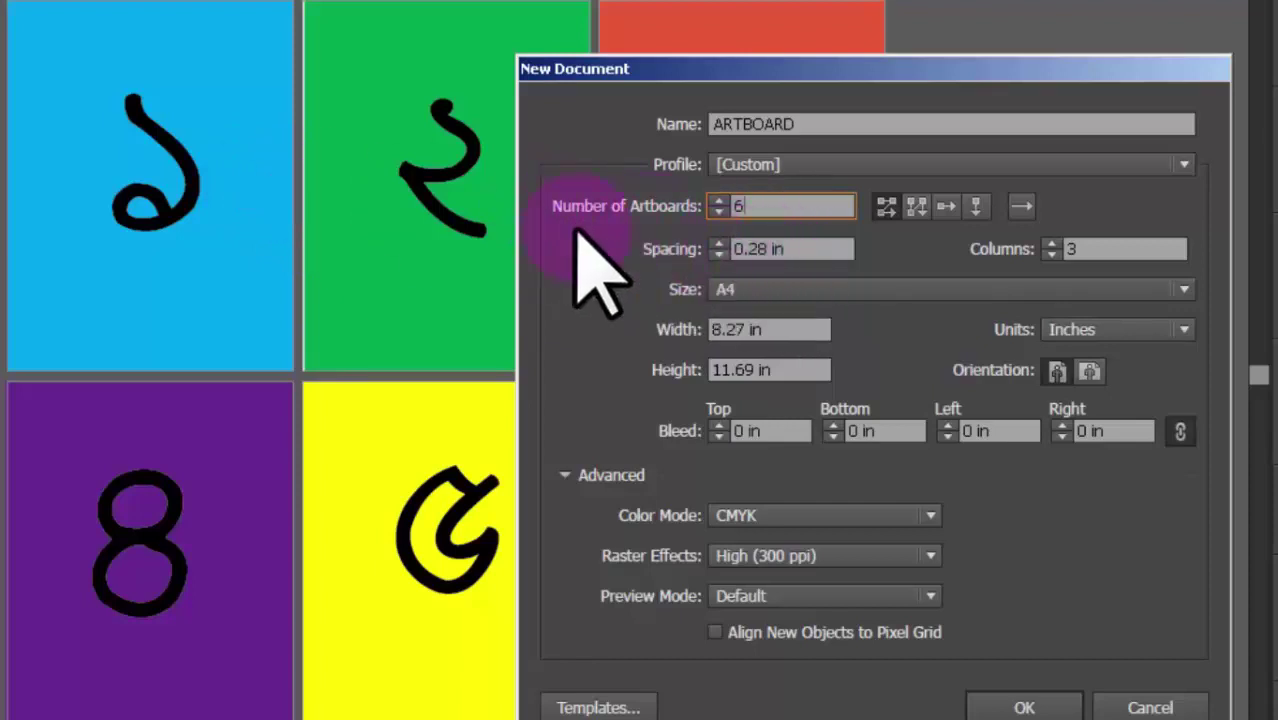
# - Set the artboard spacing to 1 in, keep the A4 pages in portrait orientation, and create the document
pyautogui.click(770, 245)
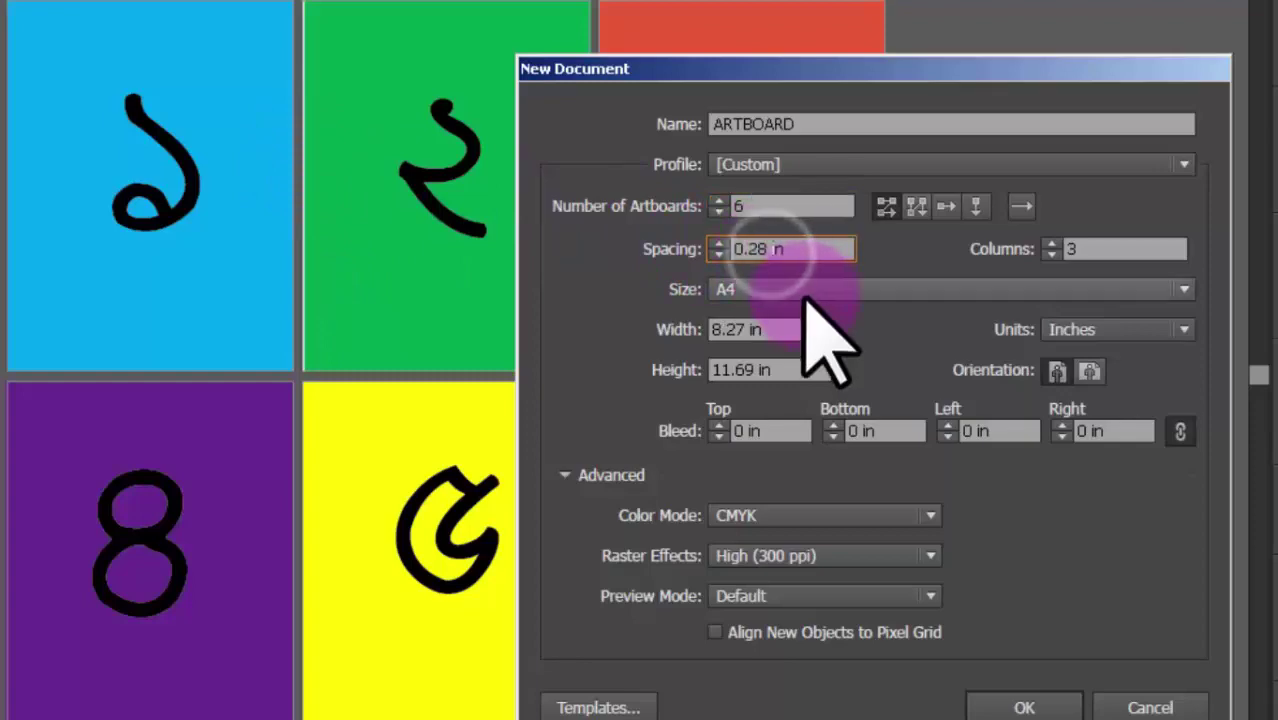
pyautogui.press('BackSpace')
pyautogui.press('BackSpace')
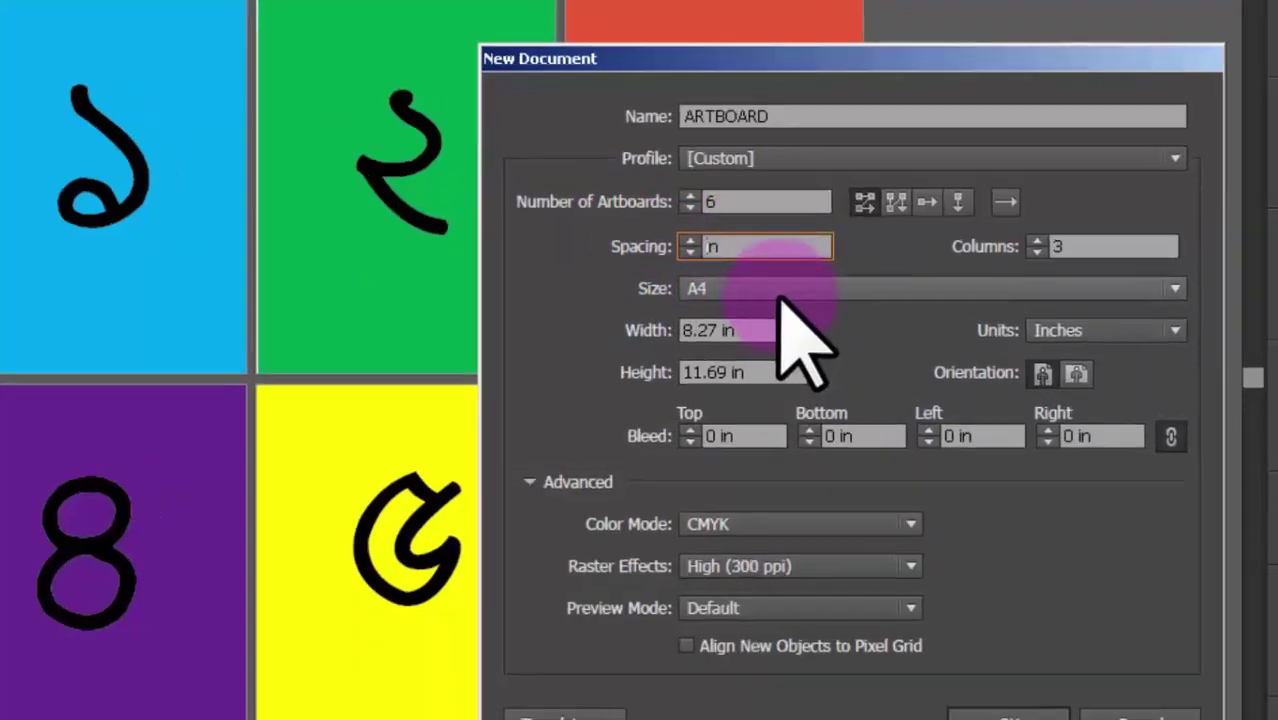
pyautogui.write('1')
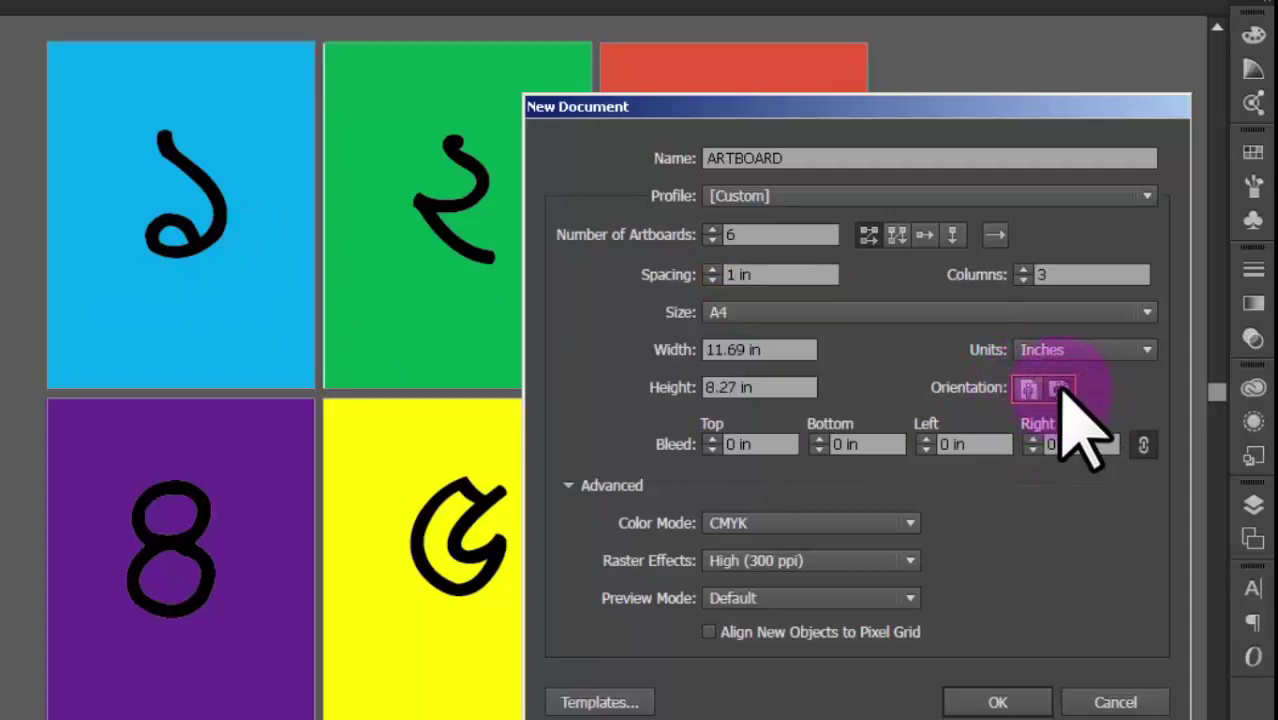
pyautogui.click(666, 374)
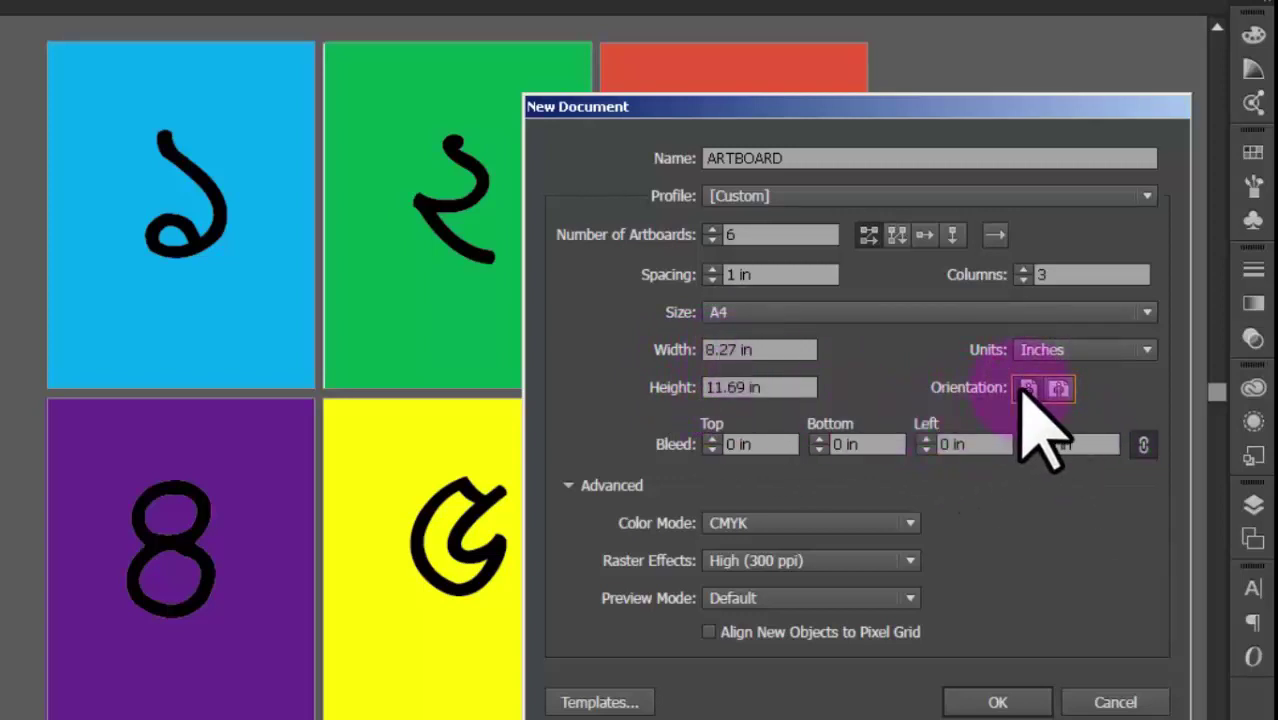
pyautogui.click(1000, 702)
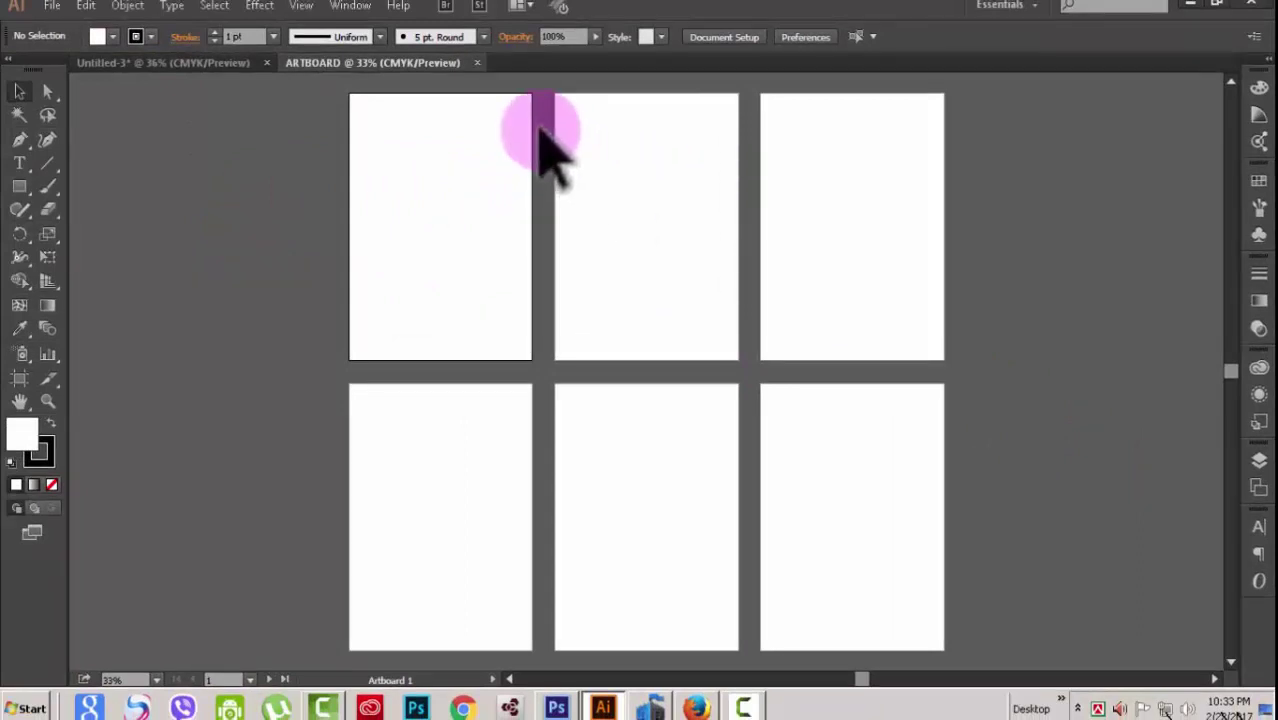
# - Compare the blank ARTBOARD document with Untitled-3, then display the list of artboards in Untitled-3
pyautogui.click(180, 63)
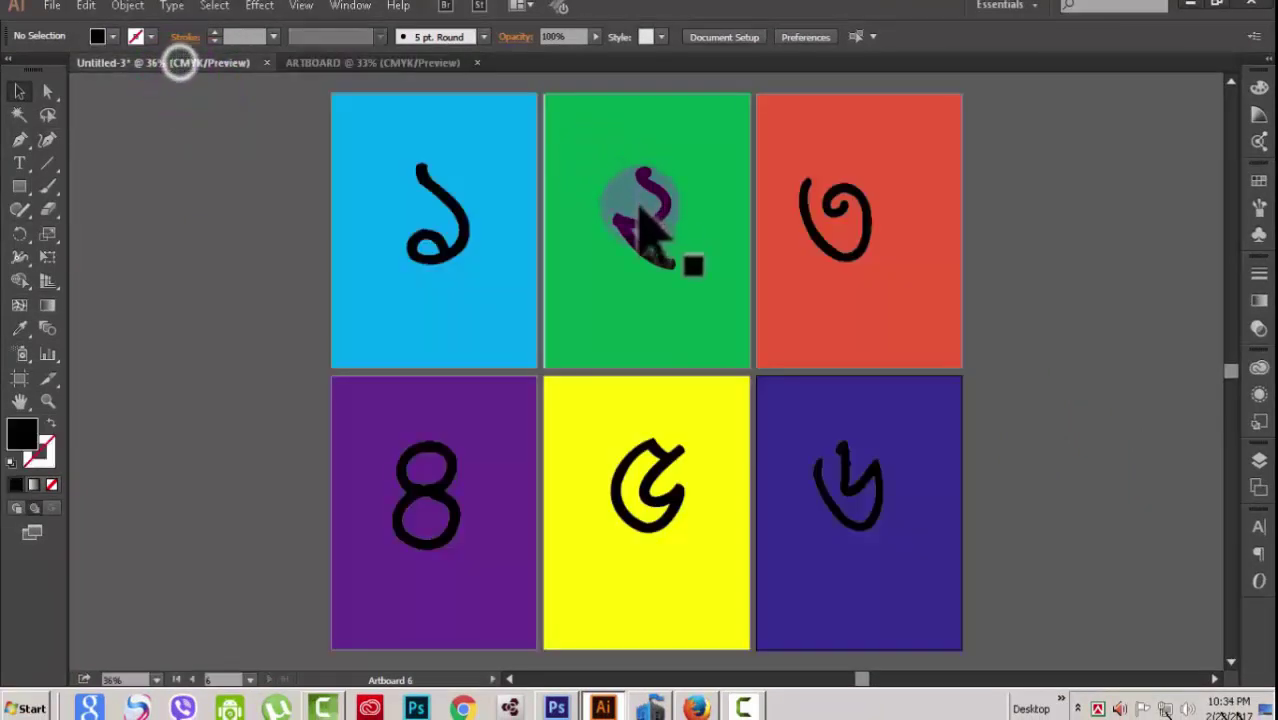
pyautogui.click(345, 65)
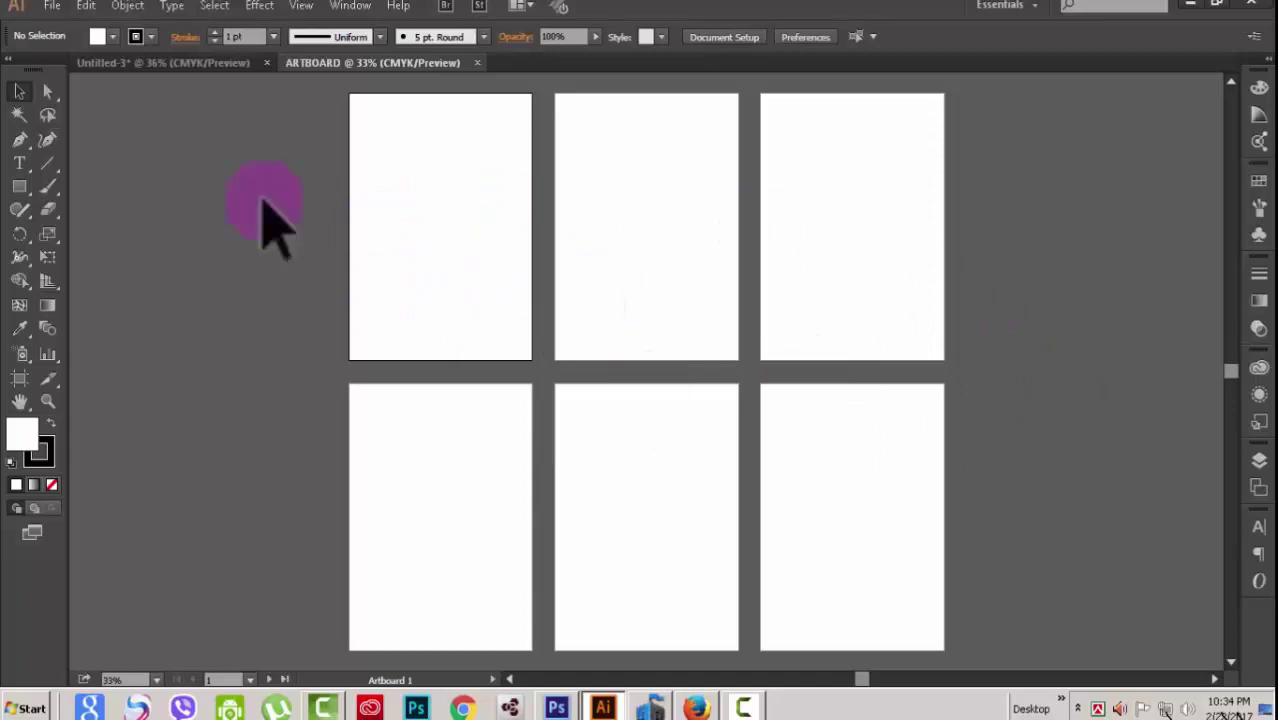
pyautogui.click(150, 64)
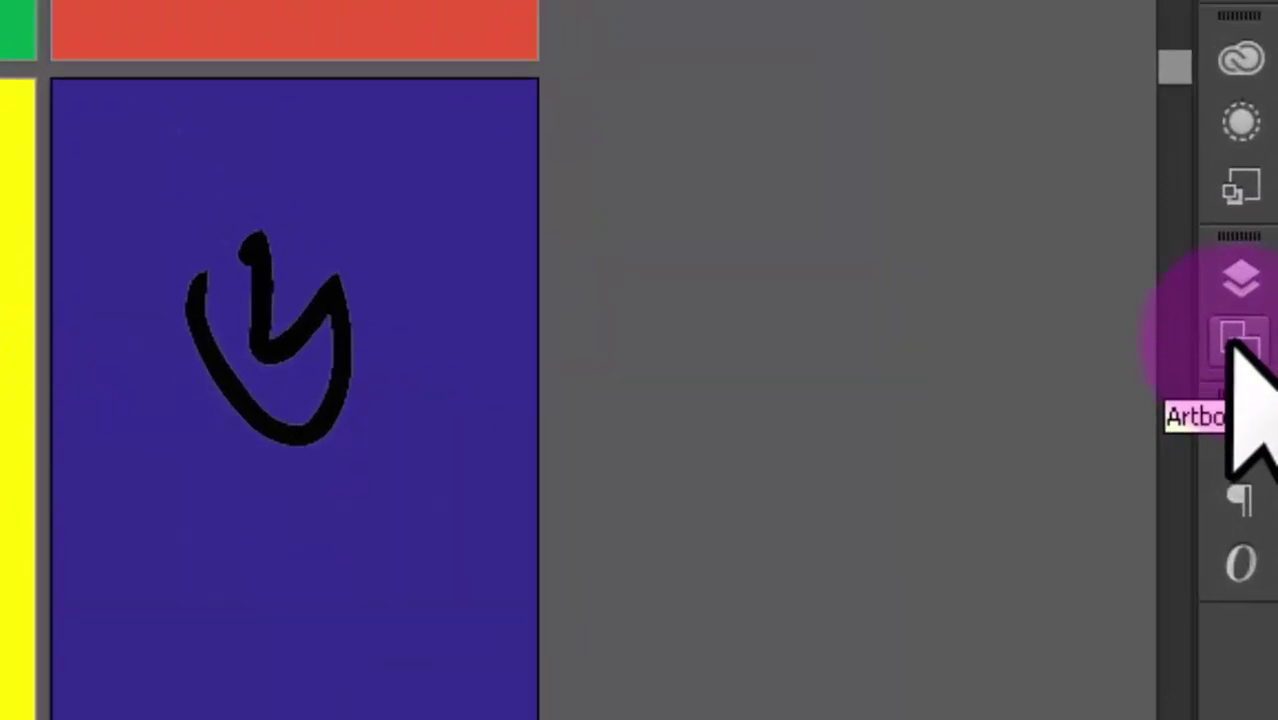
pyautogui.click(1238, 342)
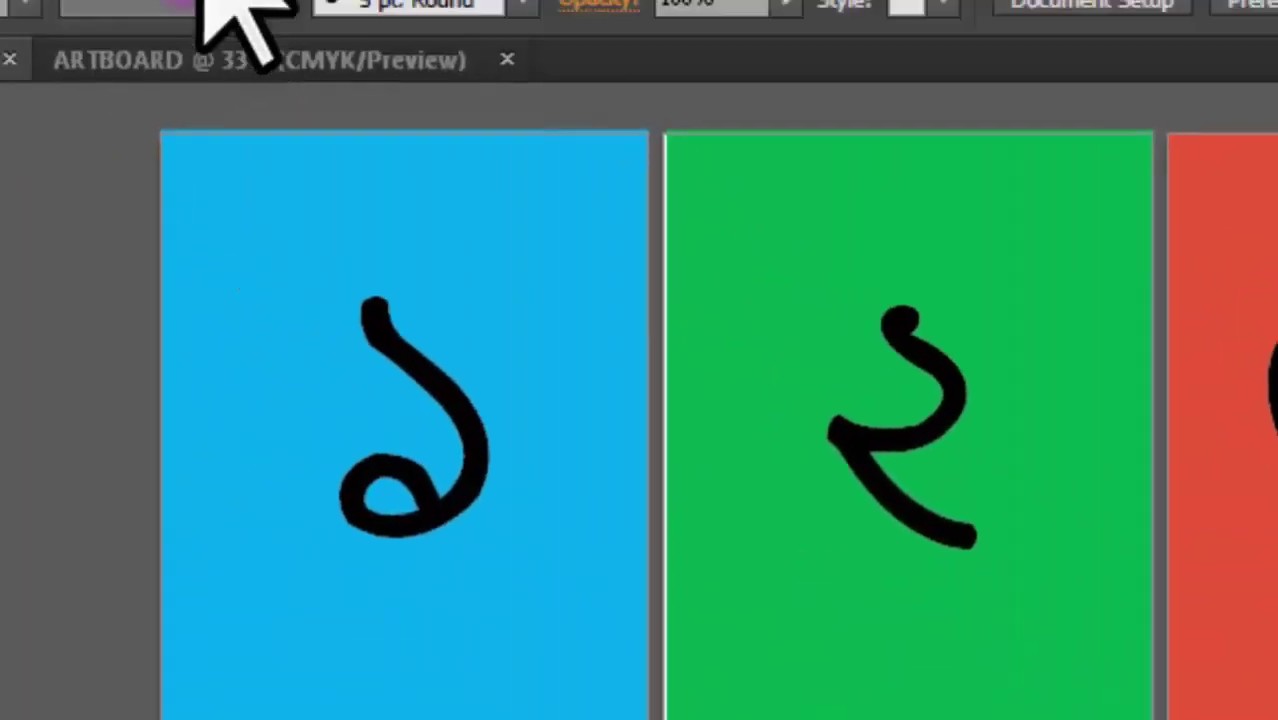
pyautogui.click(206, 0)
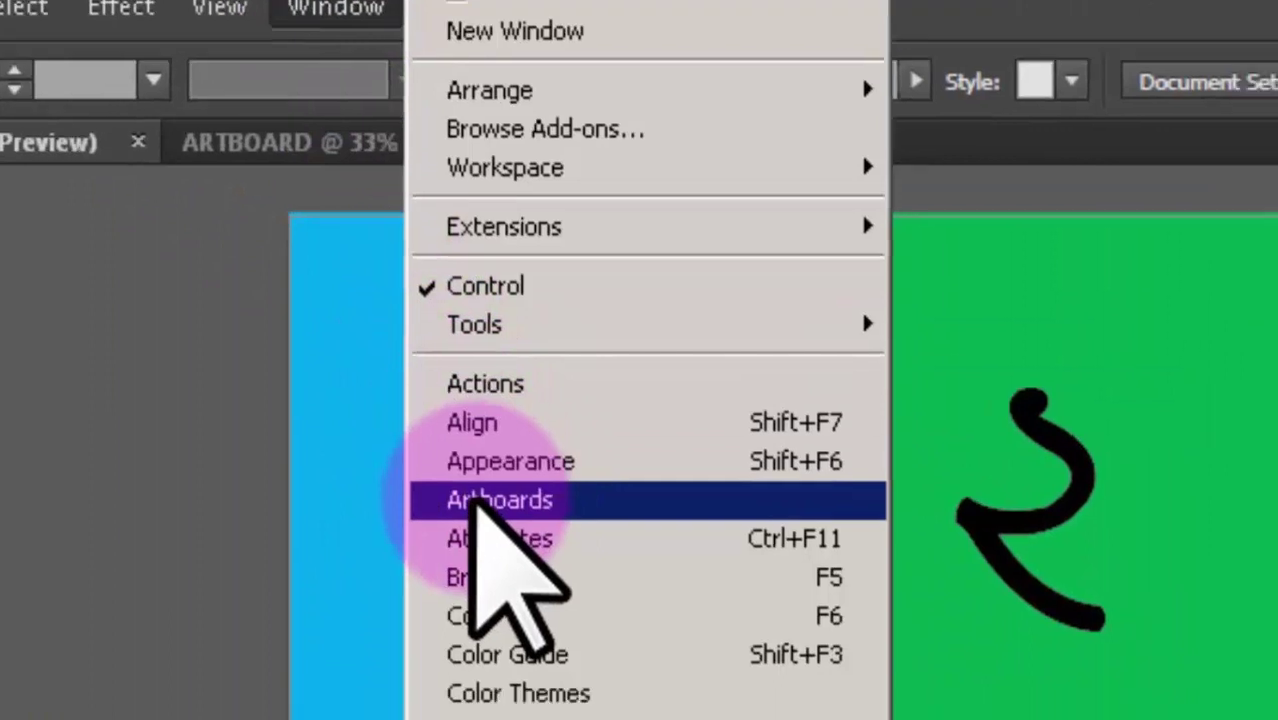
pyautogui.click(540, 528)
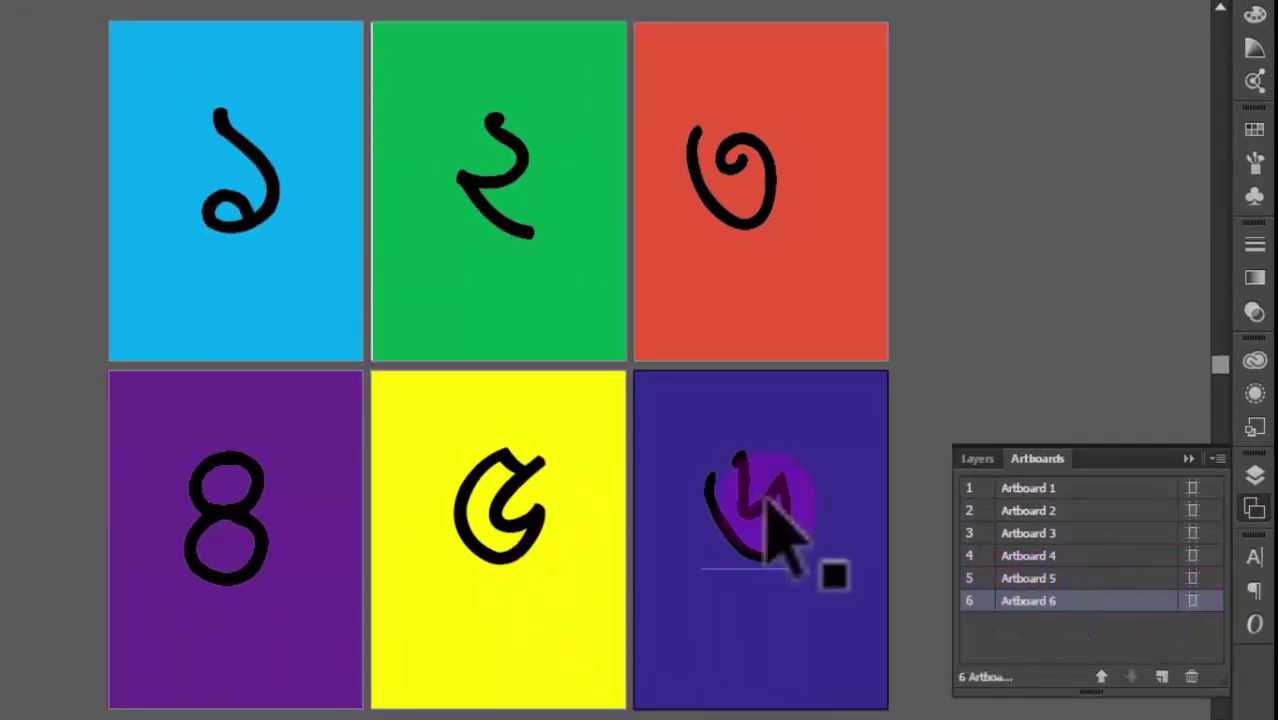
# - Rename the sixth artboard, with the dark blue background, as BLUE6
pyautogui.doubleClick(1010, 602)
pyautogui.doubleClick(1012, 600)
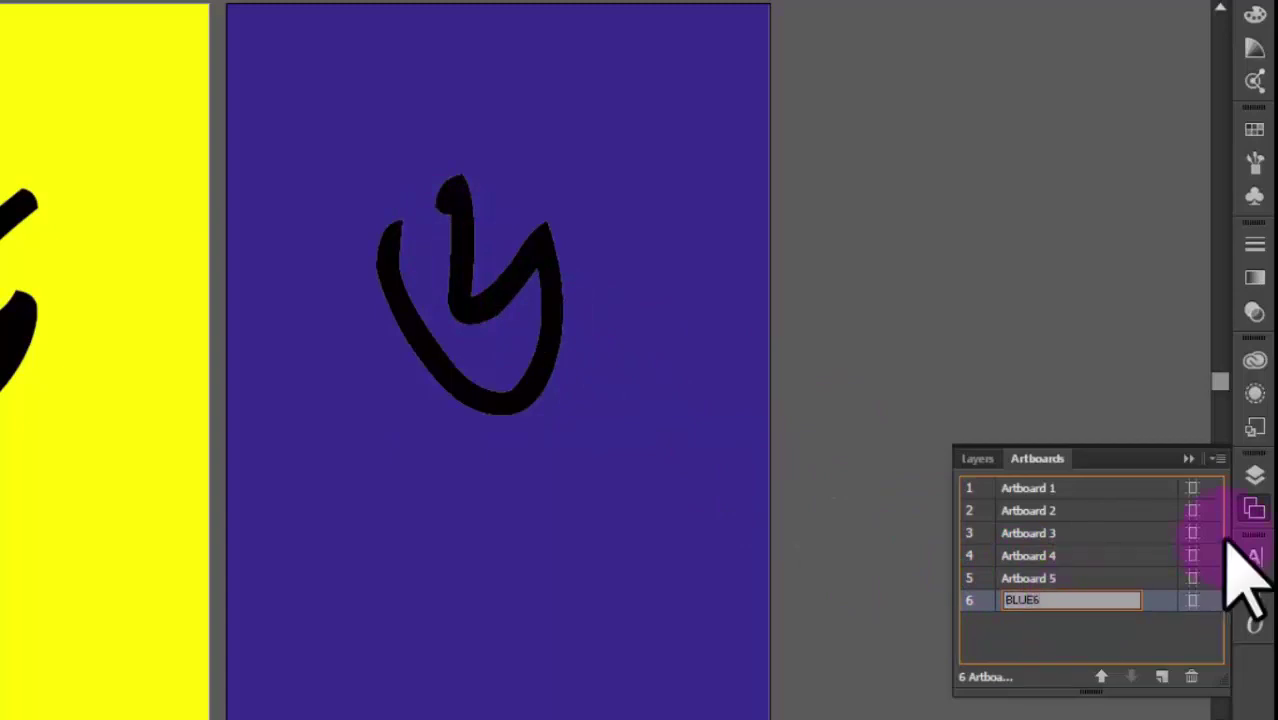
pyautogui.click(1080, 577)
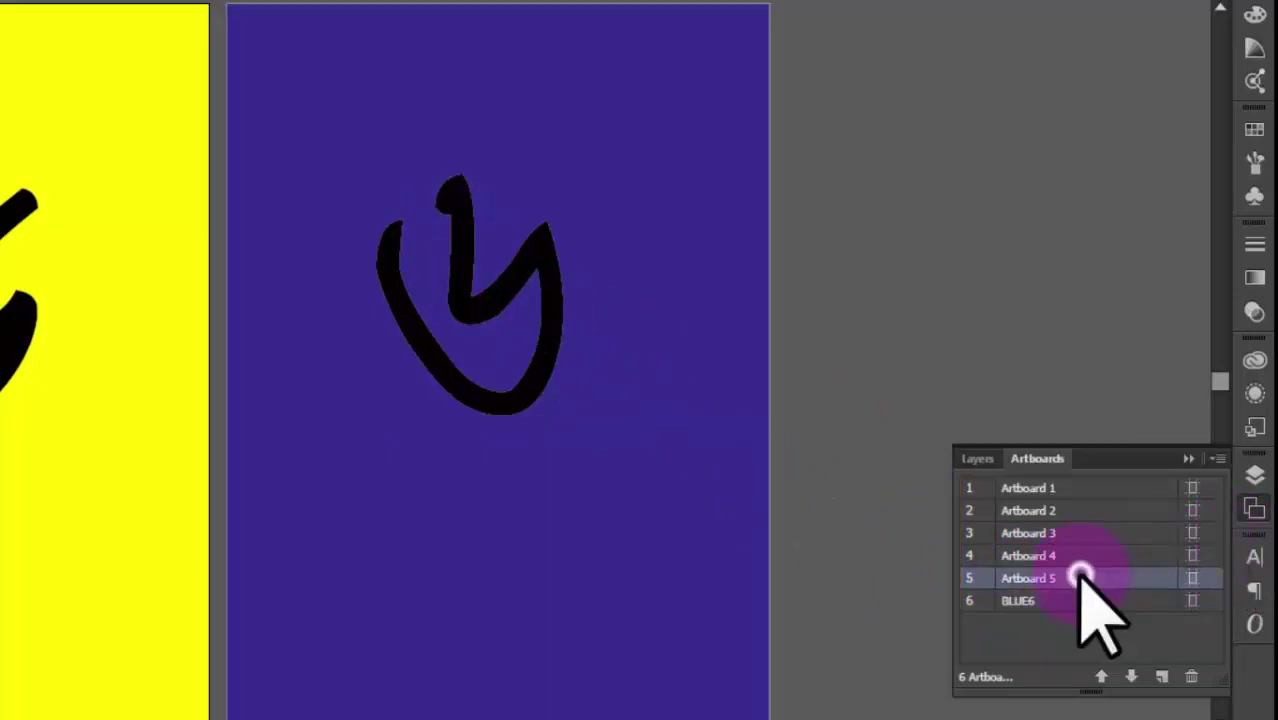
# - Rename the first artboard, with the sky-blue background, as SKY1
pyautogui.click(1015, 488)
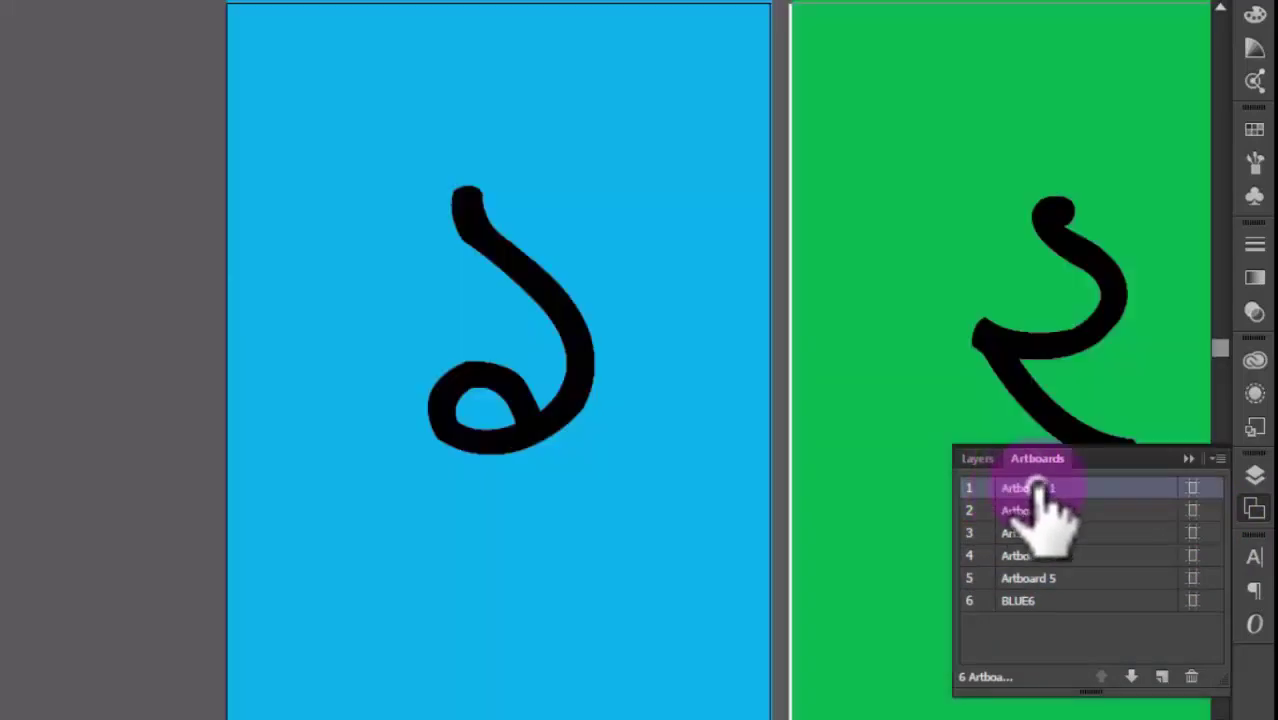
pyautogui.doubleClick(1028, 487)
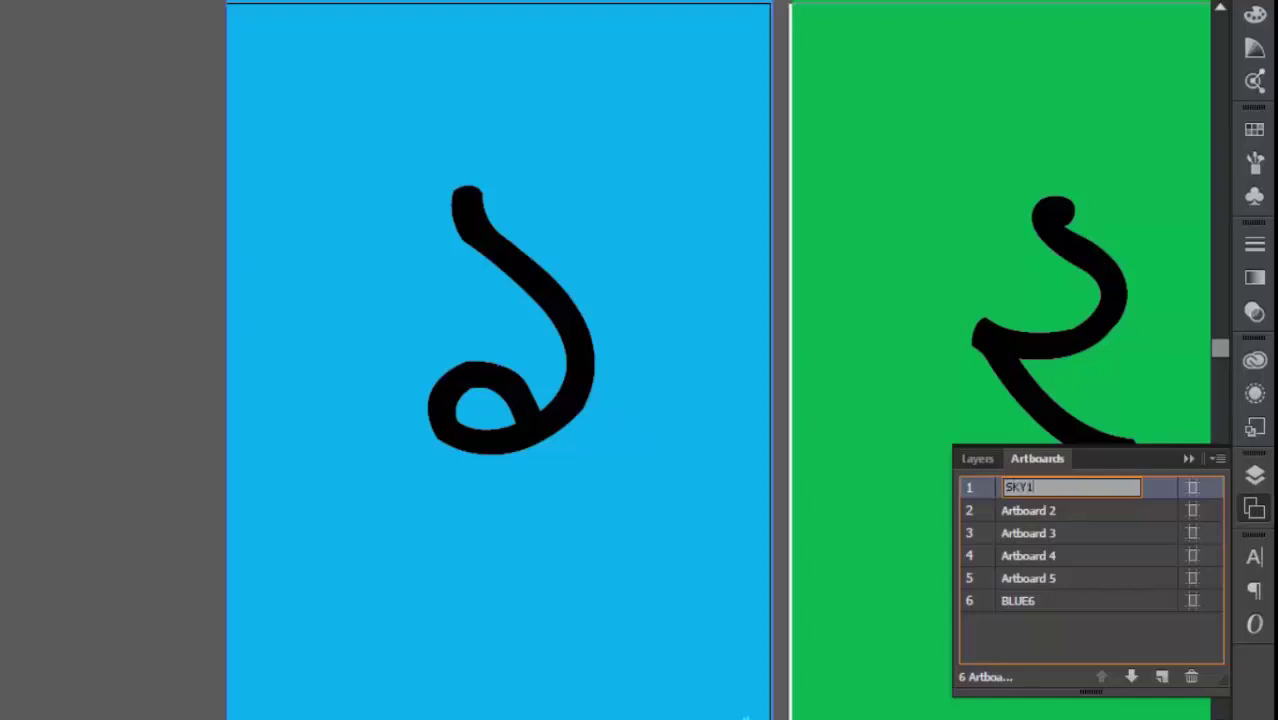
pyautogui.moveTo(1064, 491)
pyautogui.mouseDown()
pyautogui.moveTo(998, 479)
pyautogui.moveTo(1088, 512)
pyautogui.mouseUp()
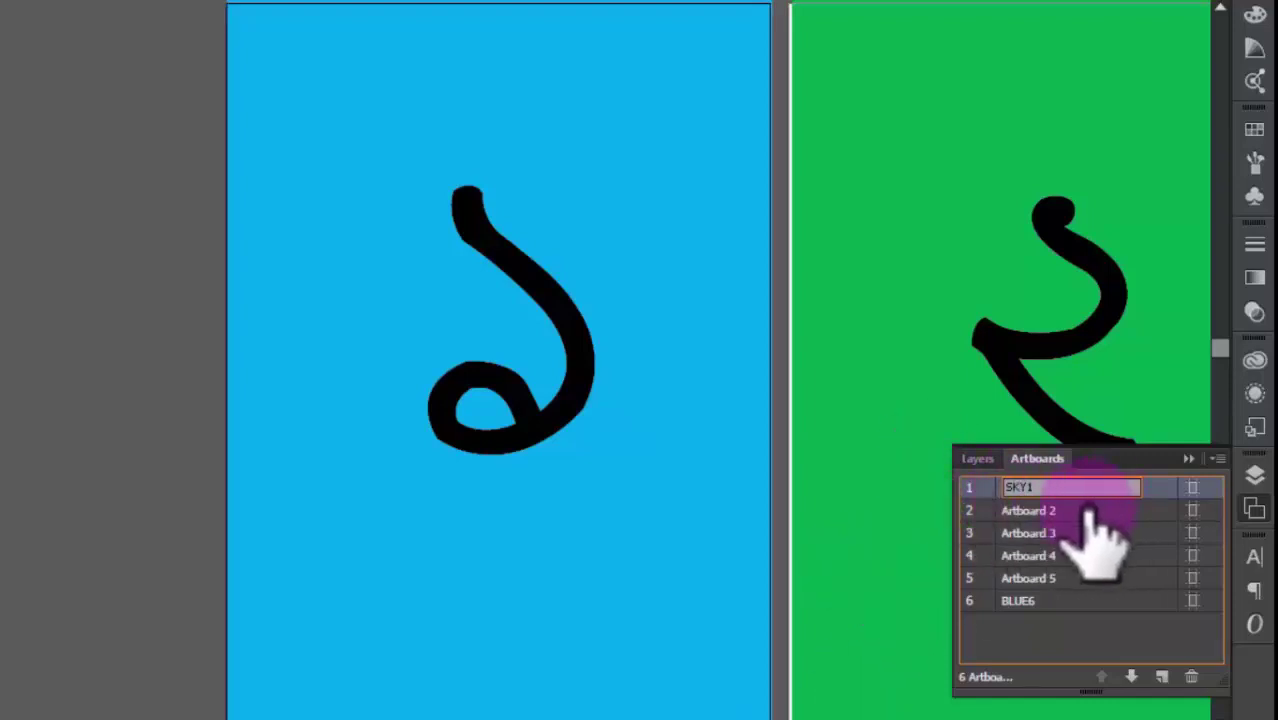
# - Rename the second artboard as GREEN2 and the third artboard as ORANGE3
pyautogui.click(1088, 511)
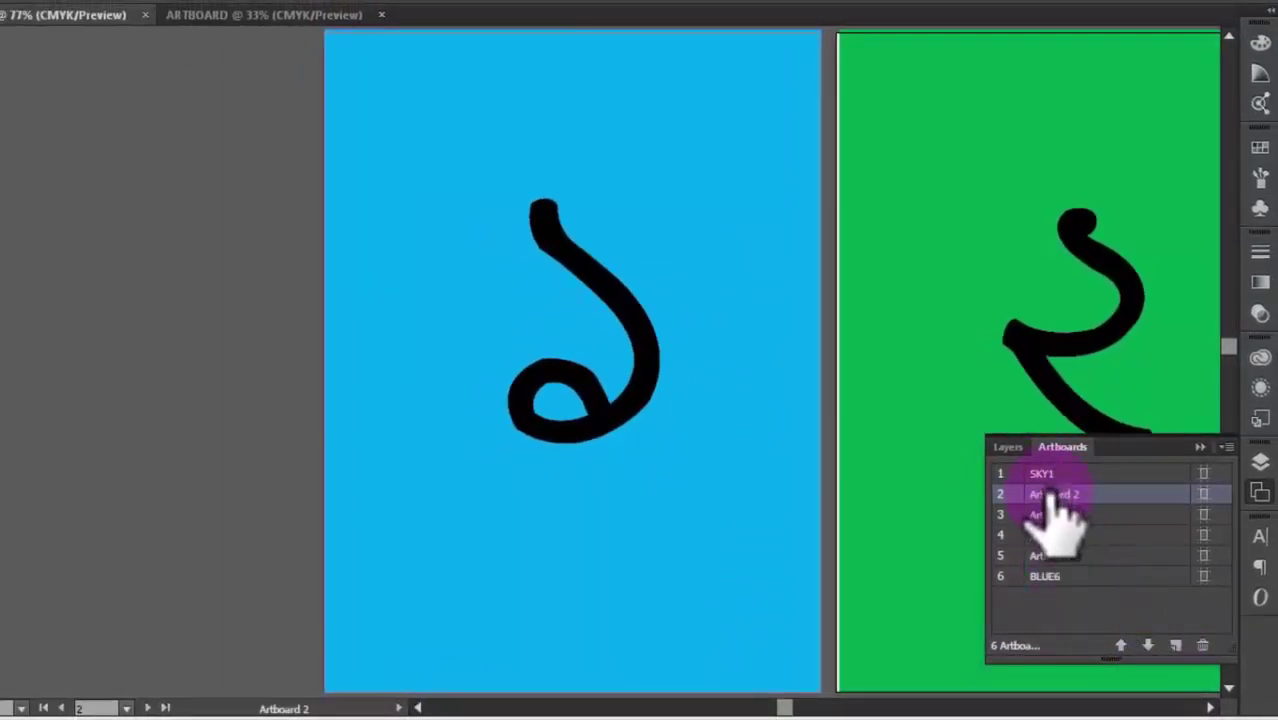
pyautogui.click(1050, 496)
pyautogui.doubleClick(1054, 492)
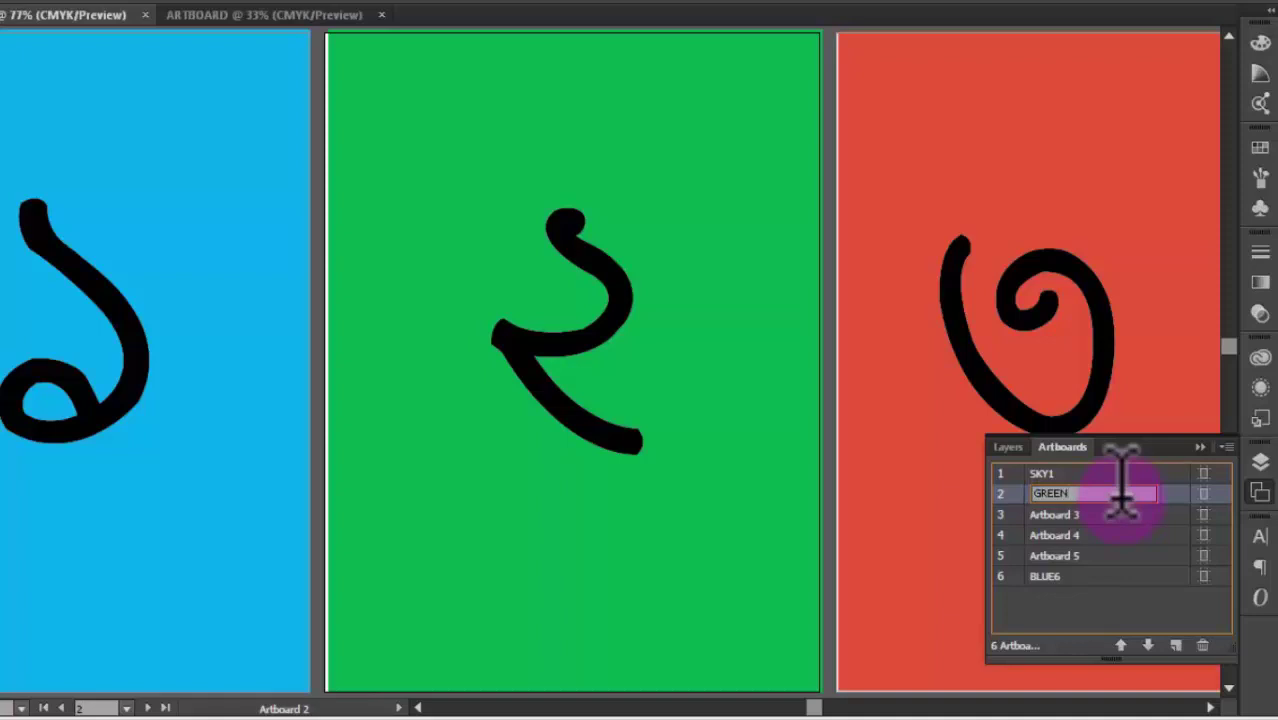
pyautogui.doubleClick(1055, 514)
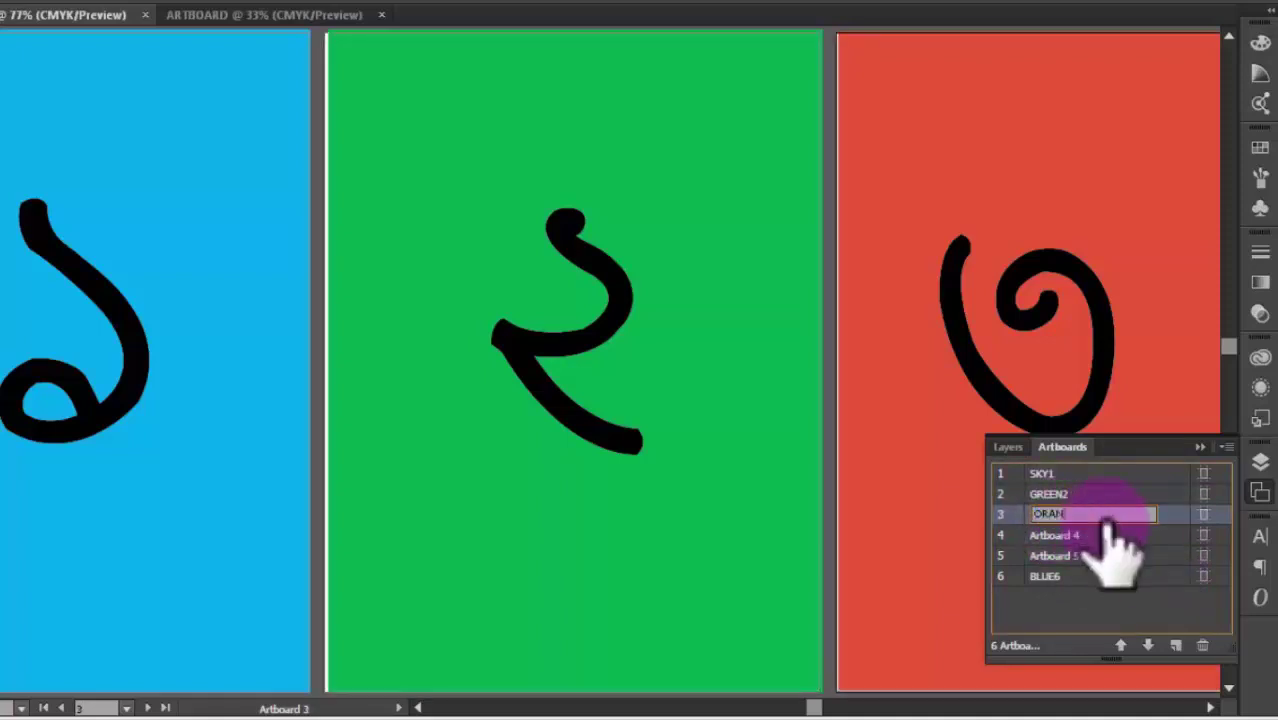
# - Rename the fourth artboard, with the purple background, as VIOLET4
pyautogui.doubleClick(1058, 536)
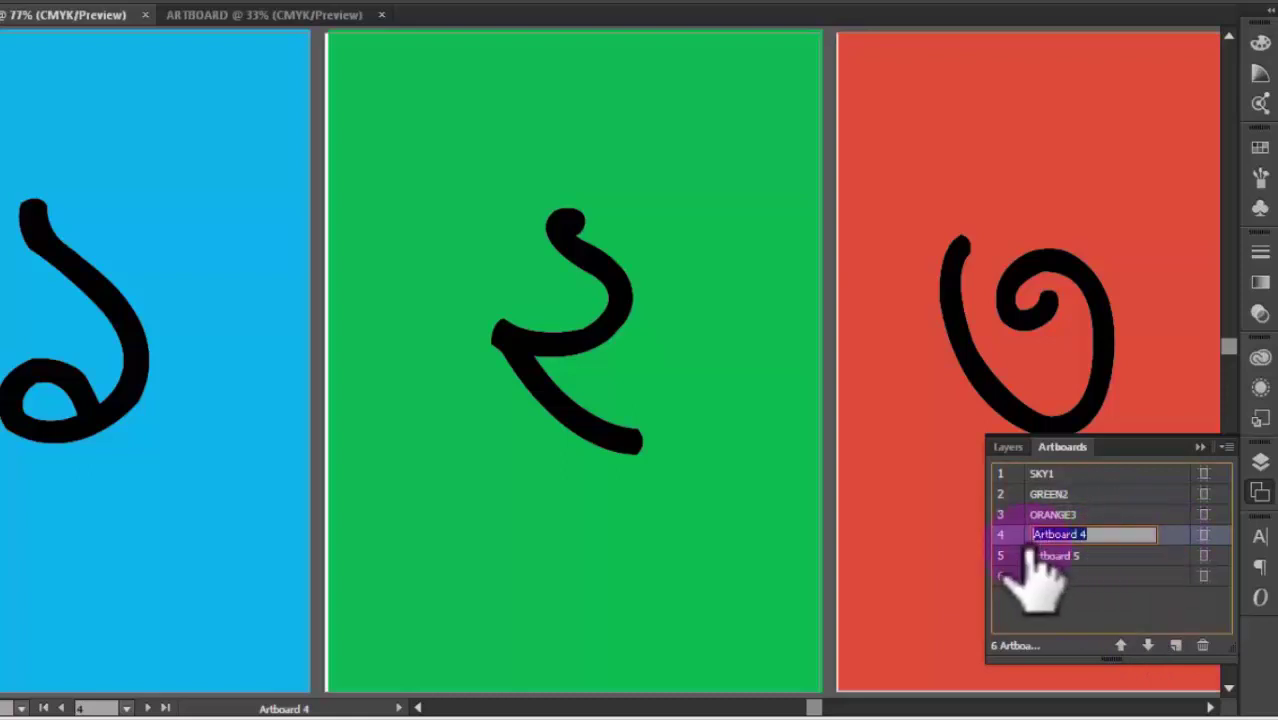
pyautogui.doubleClick(1023, 541)
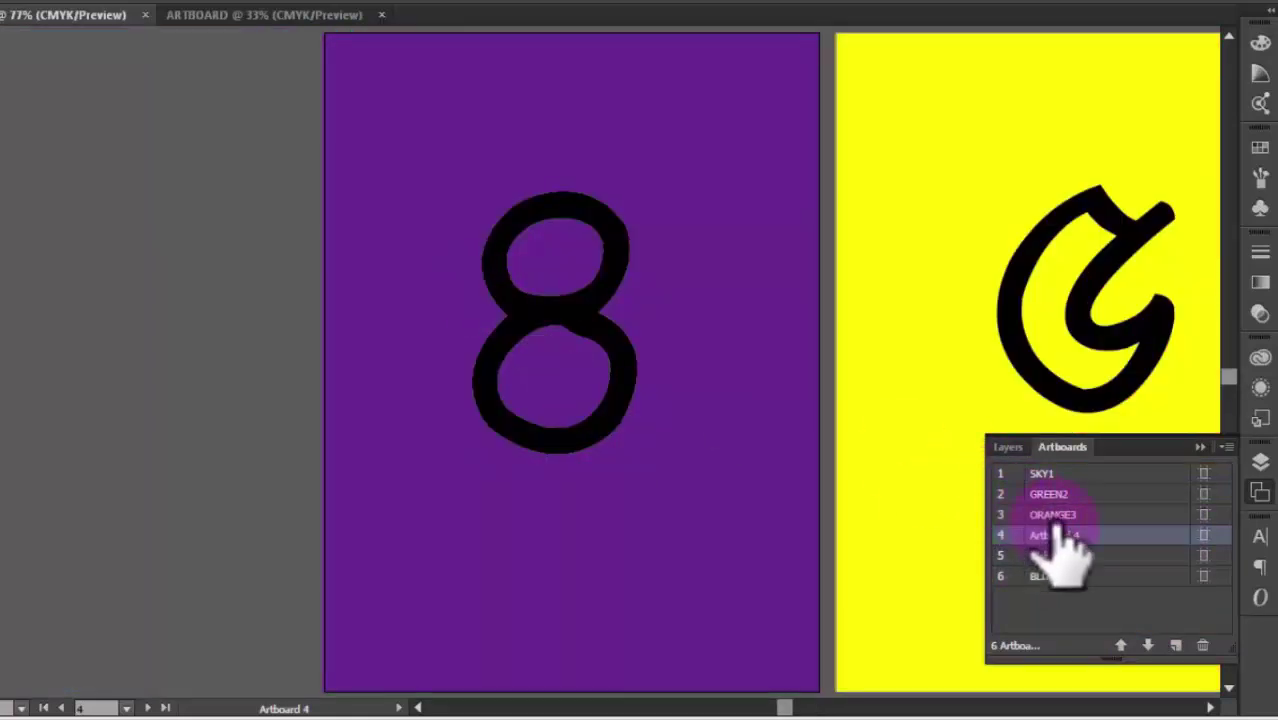
pyautogui.doubleClick(1058, 536)
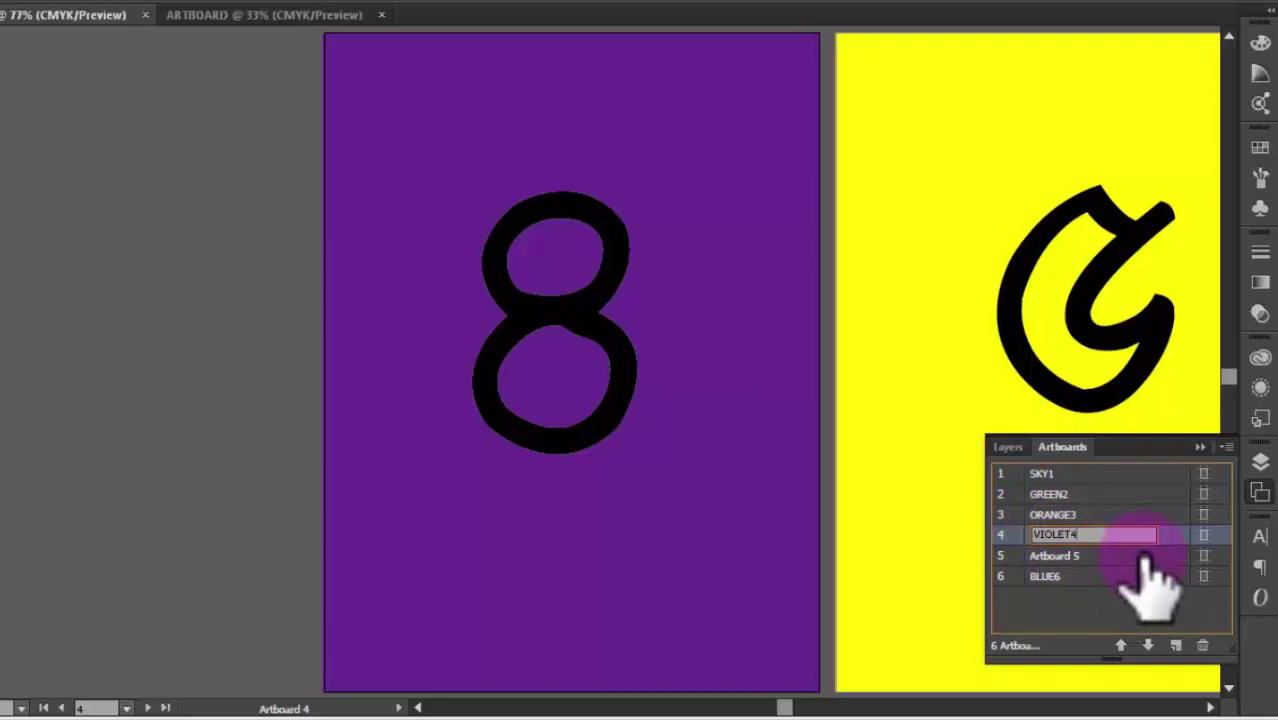
# - Rename the fifth artboard, with the yellow background, as YELLOW5
pyautogui.doubleClick(1062, 556)
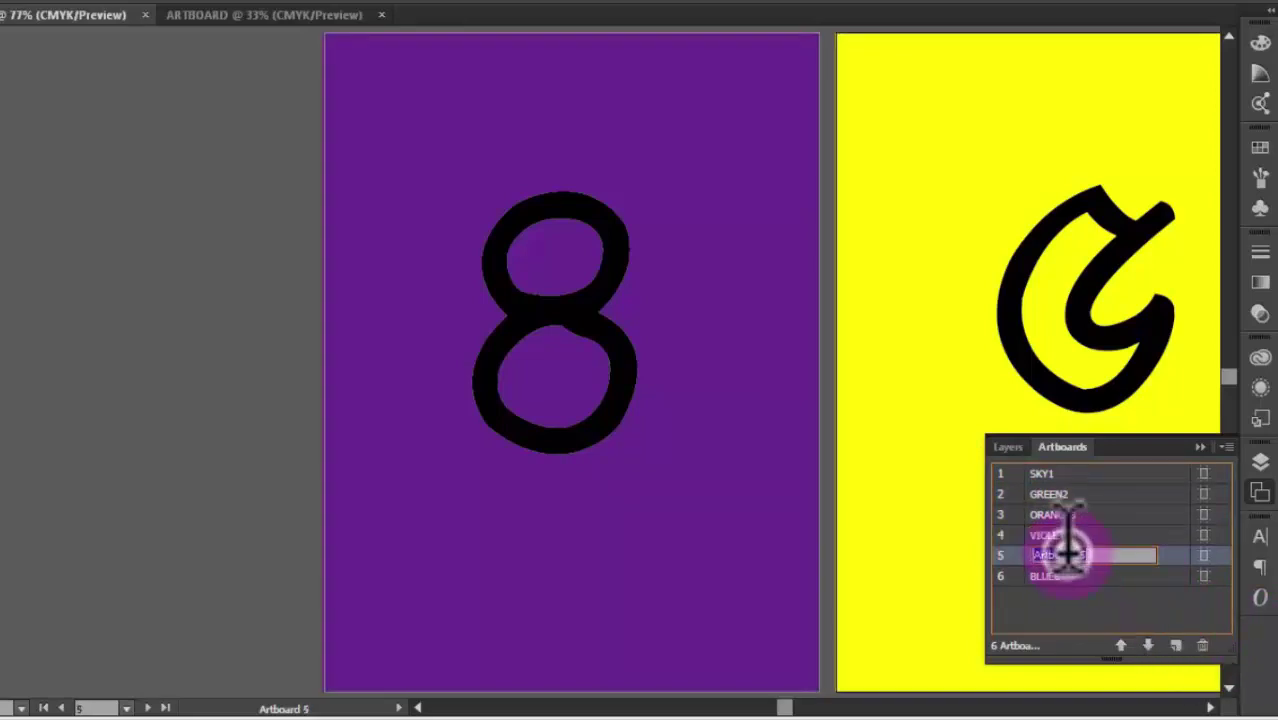
pyautogui.doubleClick(1012, 560)
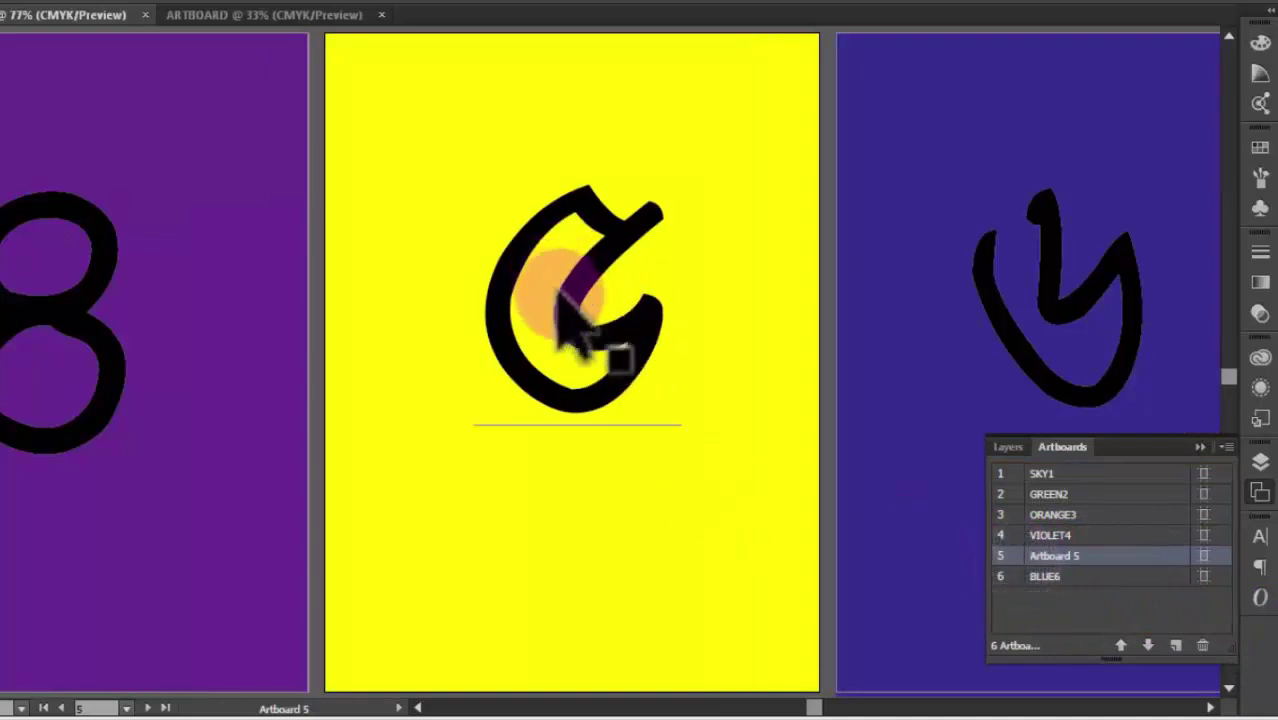
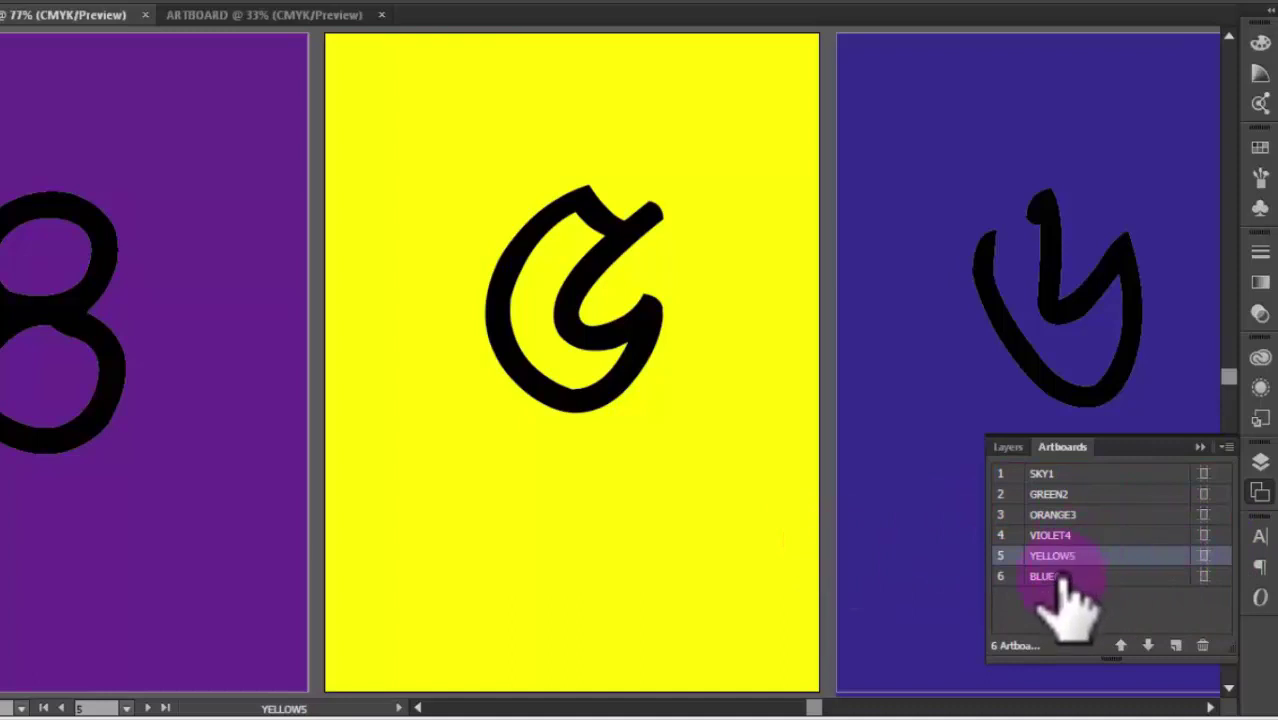
# - Go through the renamed artboards one by one from SKY1 to BLUE6 and view all six together
pyautogui.click(1064, 473)
pyautogui.click(1062, 577)
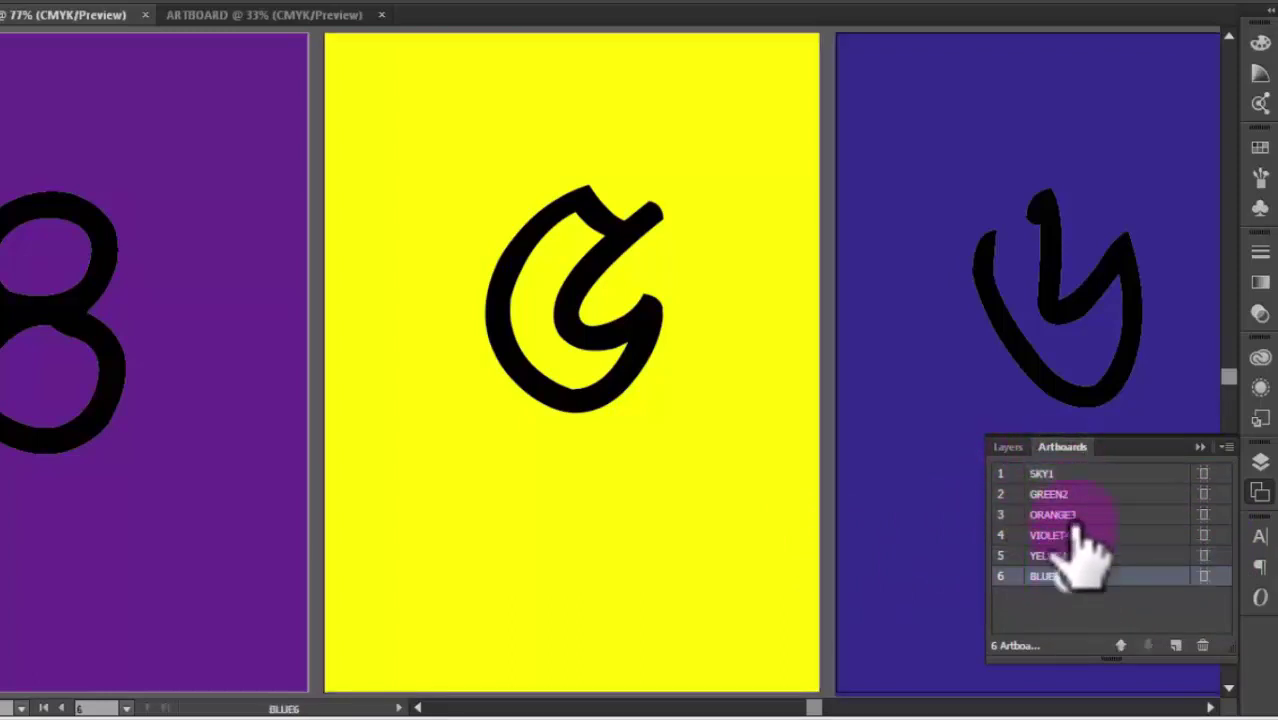
pyautogui.click(1078, 474)
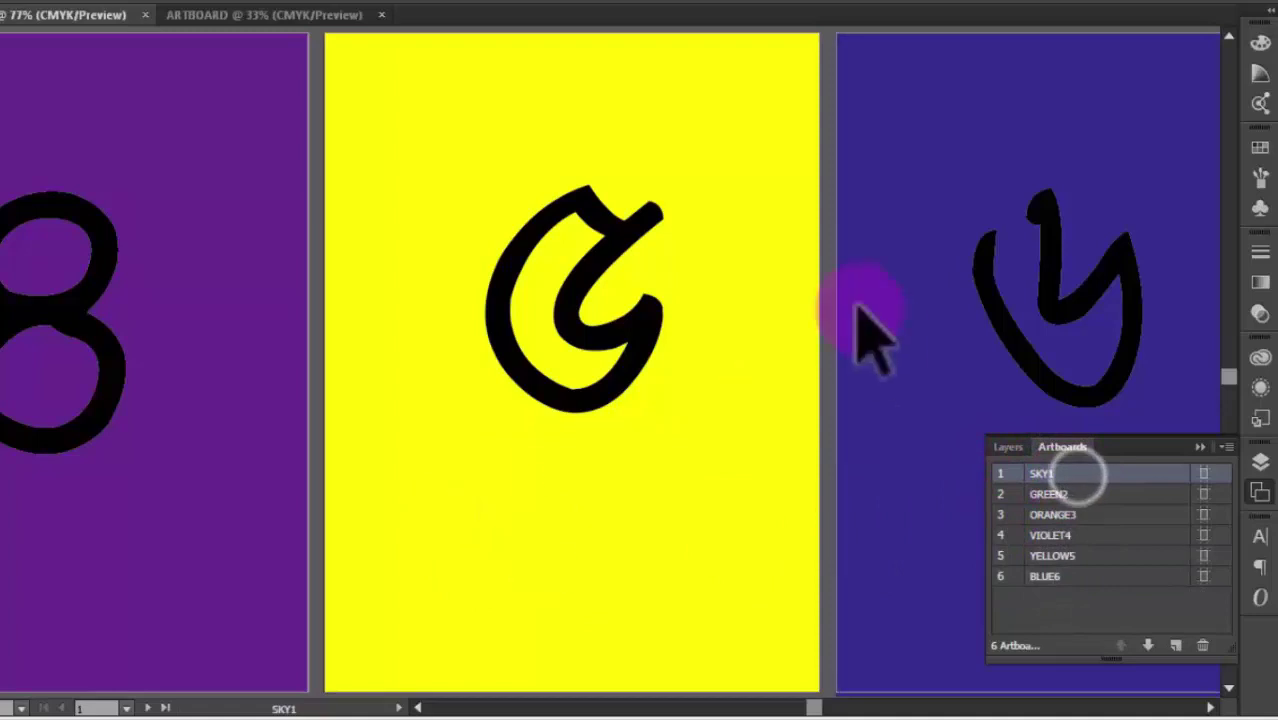
pyautogui.doubleClick(1042, 474)
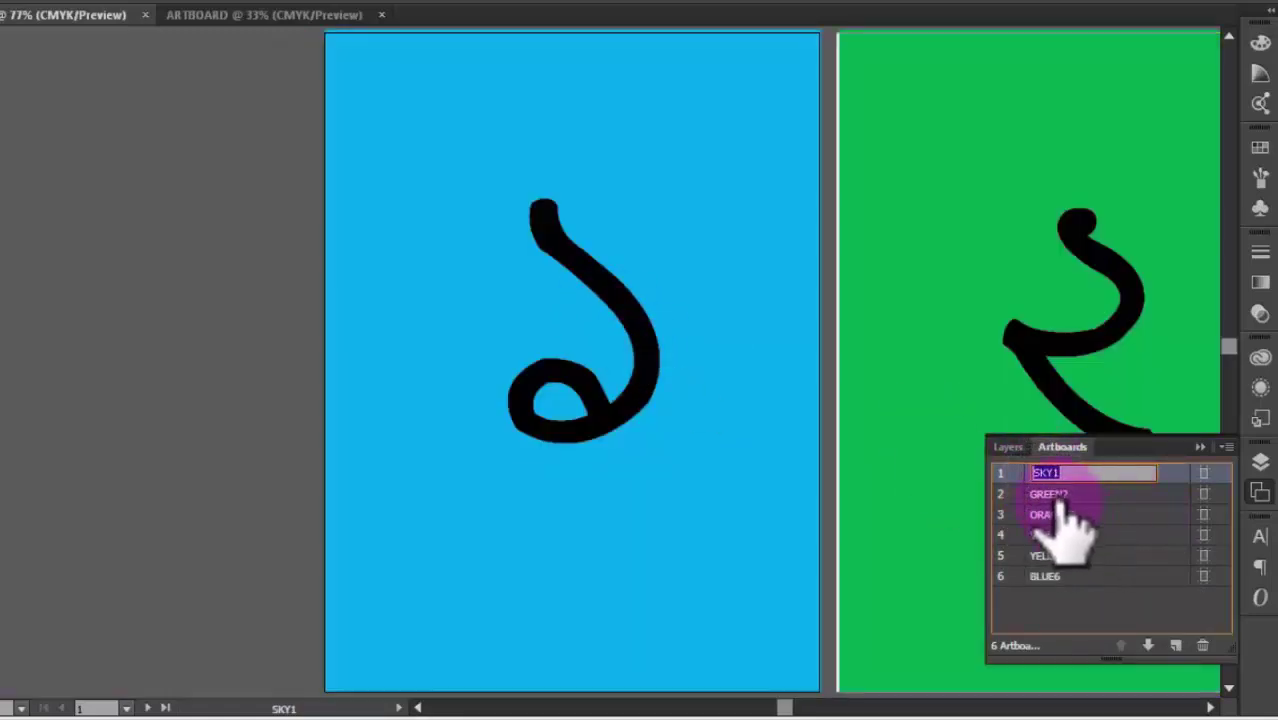
pyautogui.doubleClick(1052, 494)
pyautogui.click(1058, 514)
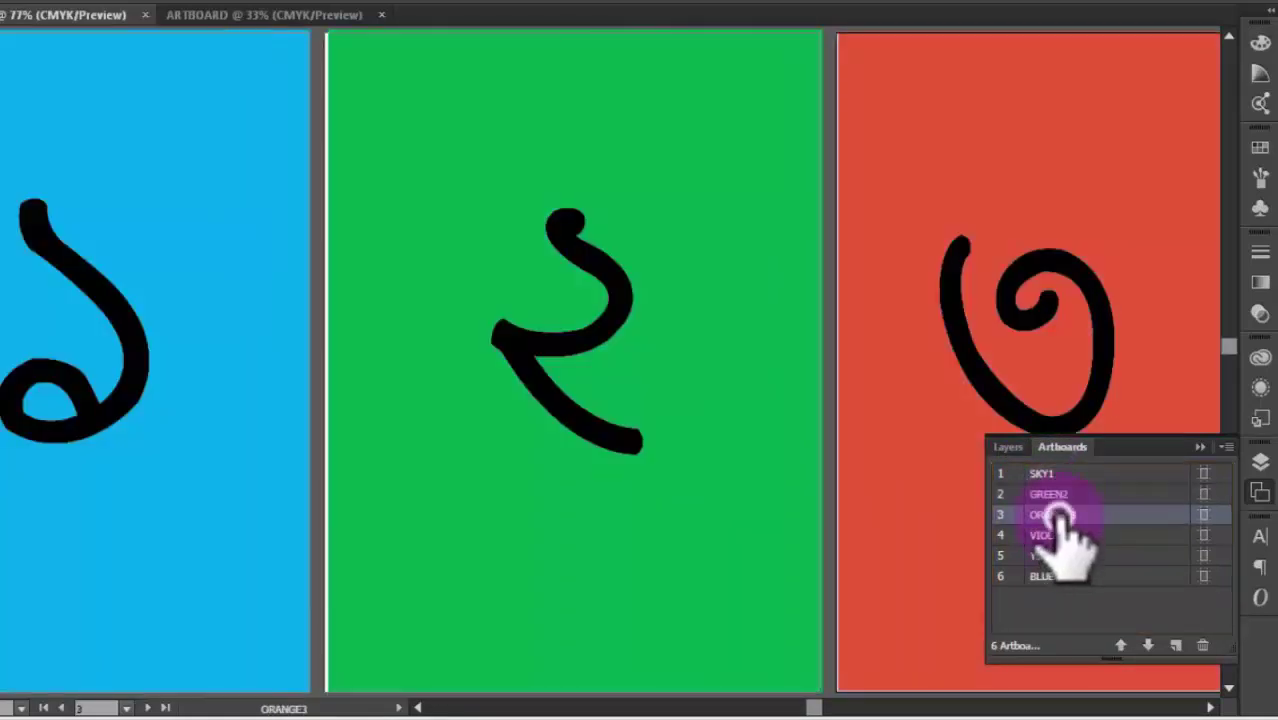
pyautogui.doubleClick(1027, 516)
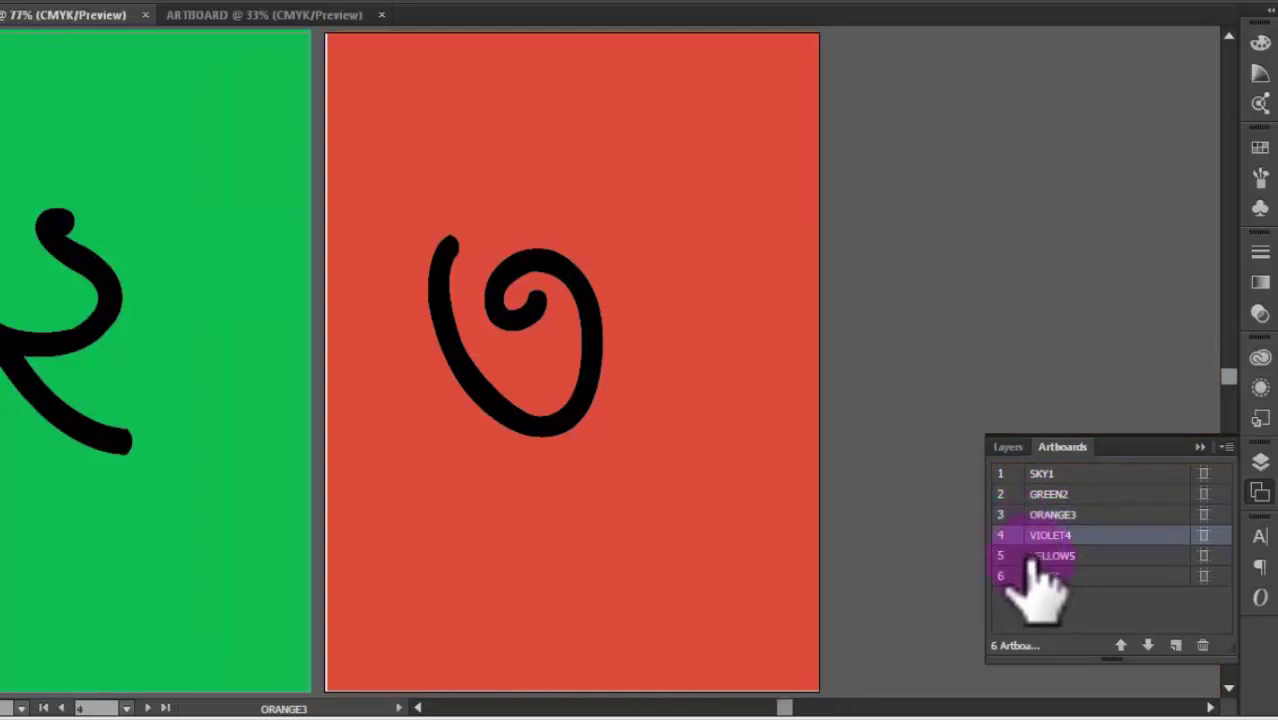
pyautogui.doubleClick(1027, 535)
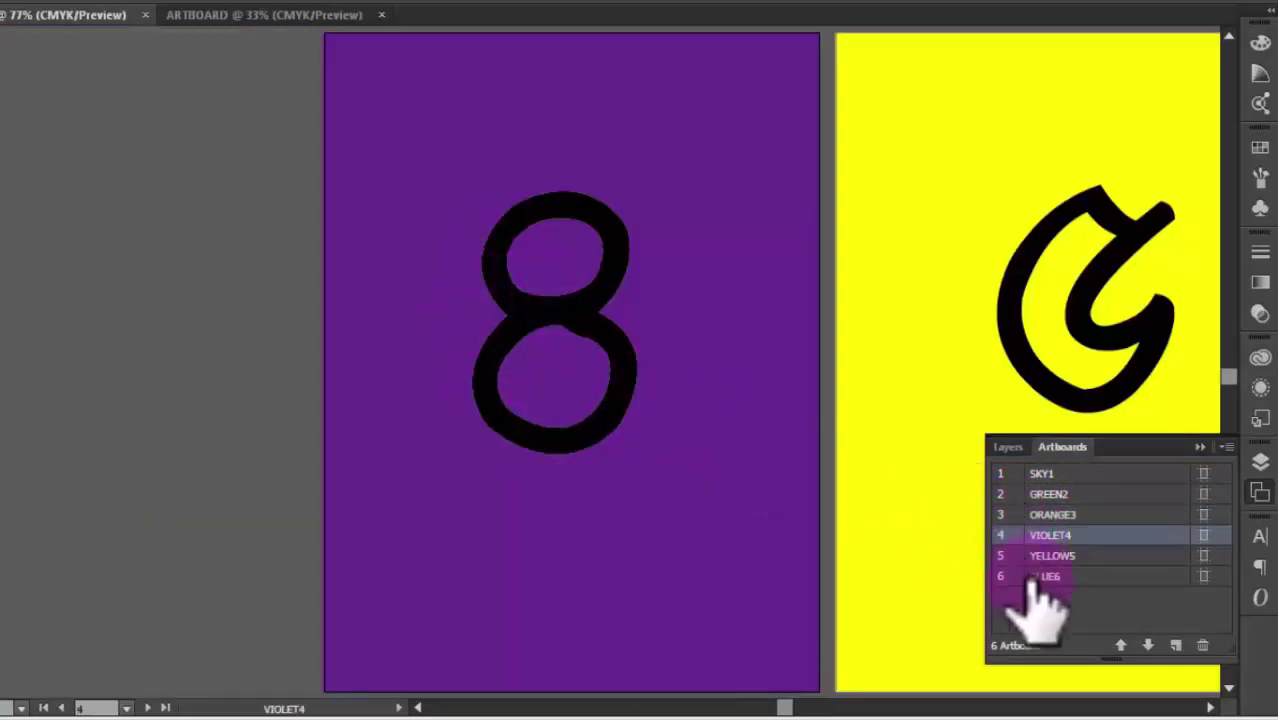
pyautogui.doubleClick(1018, 556)
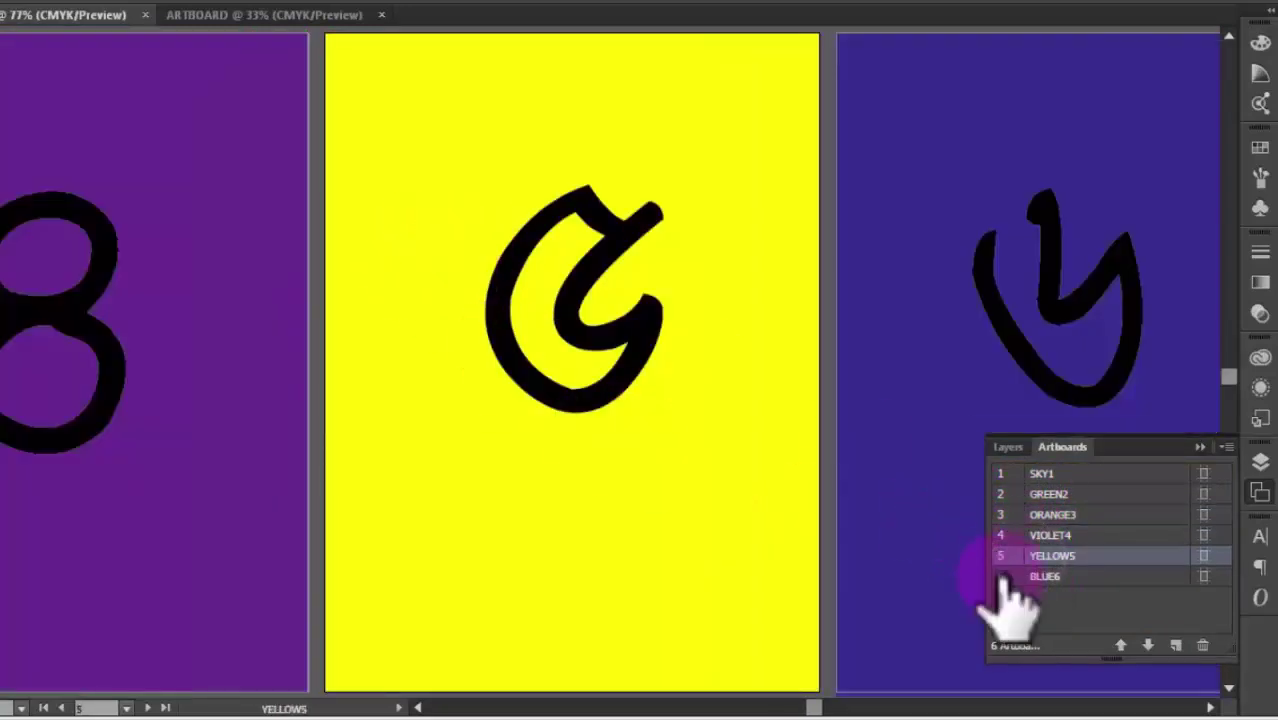
pyautogui.doubleClick(1020, 577)
pyautogui.doubleClick(1025, 475)
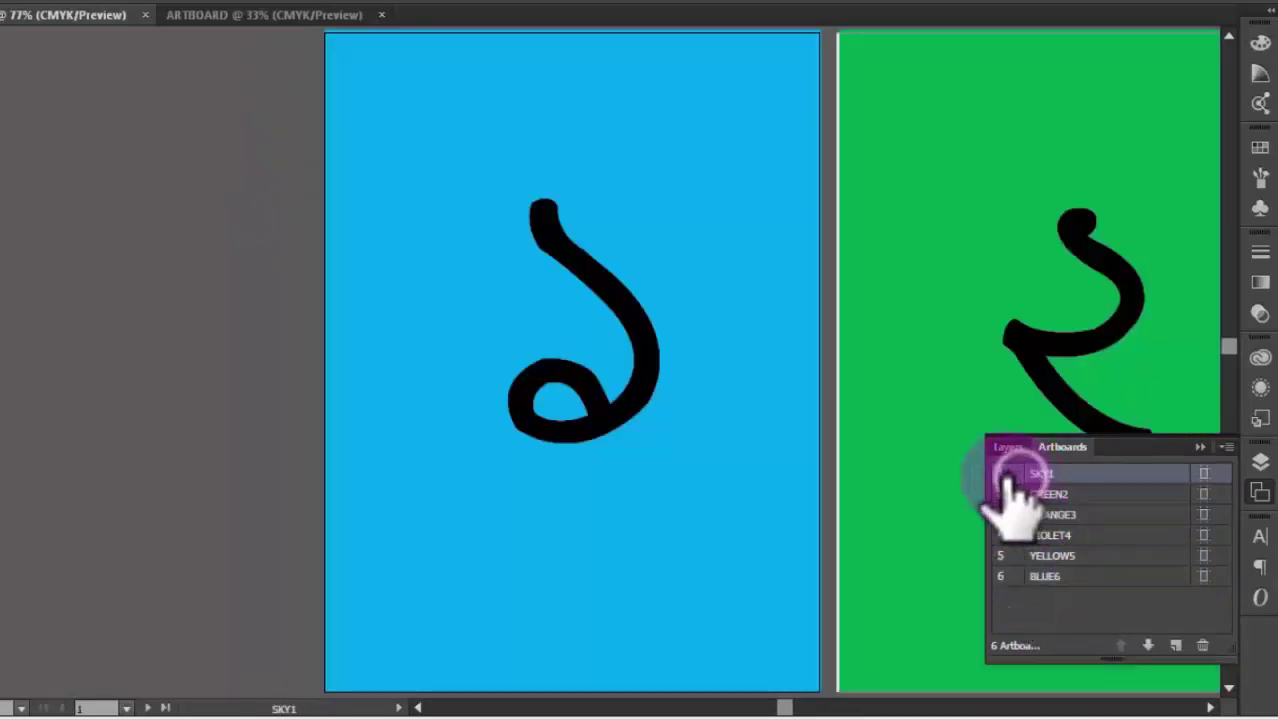
pyautogui.hotkey('ctrl', '-')
pyautogui.hotkey('ctrl', '-')
pyautogui.hotkey('ctrl', '-')
pyautogui.hotkey('ctrl', '-')
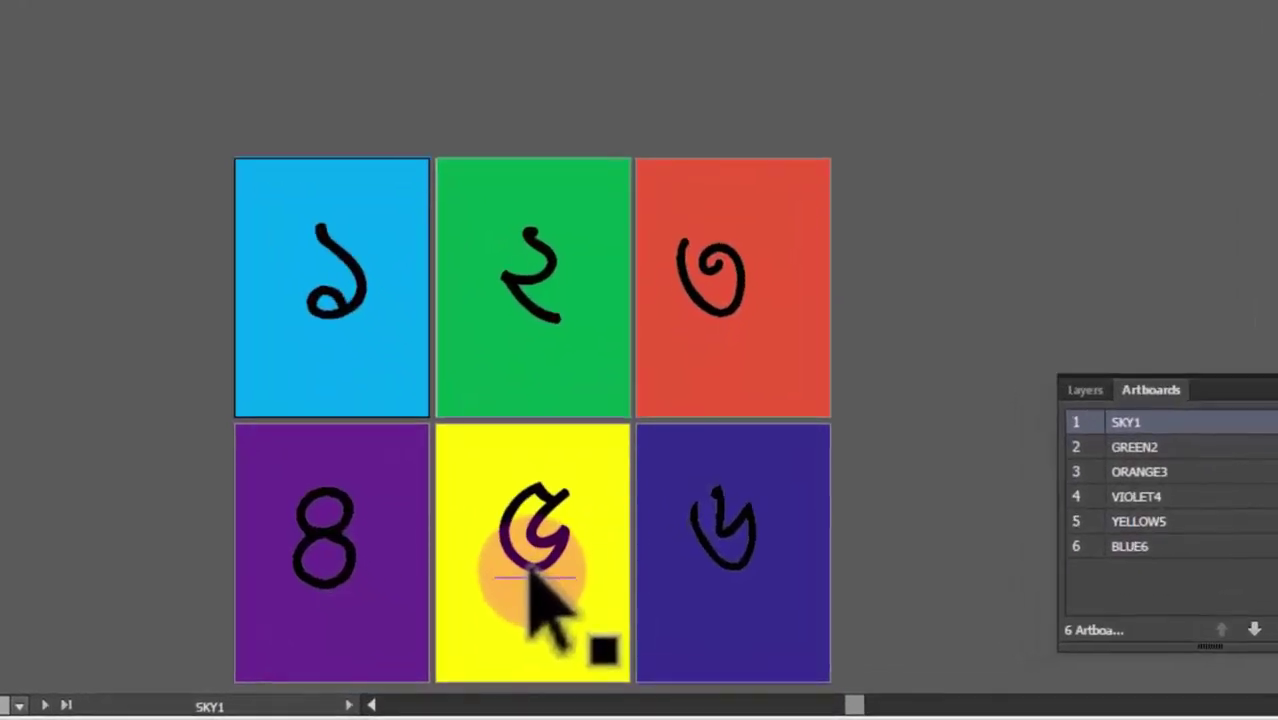
pyautogui.click(1230, 292)
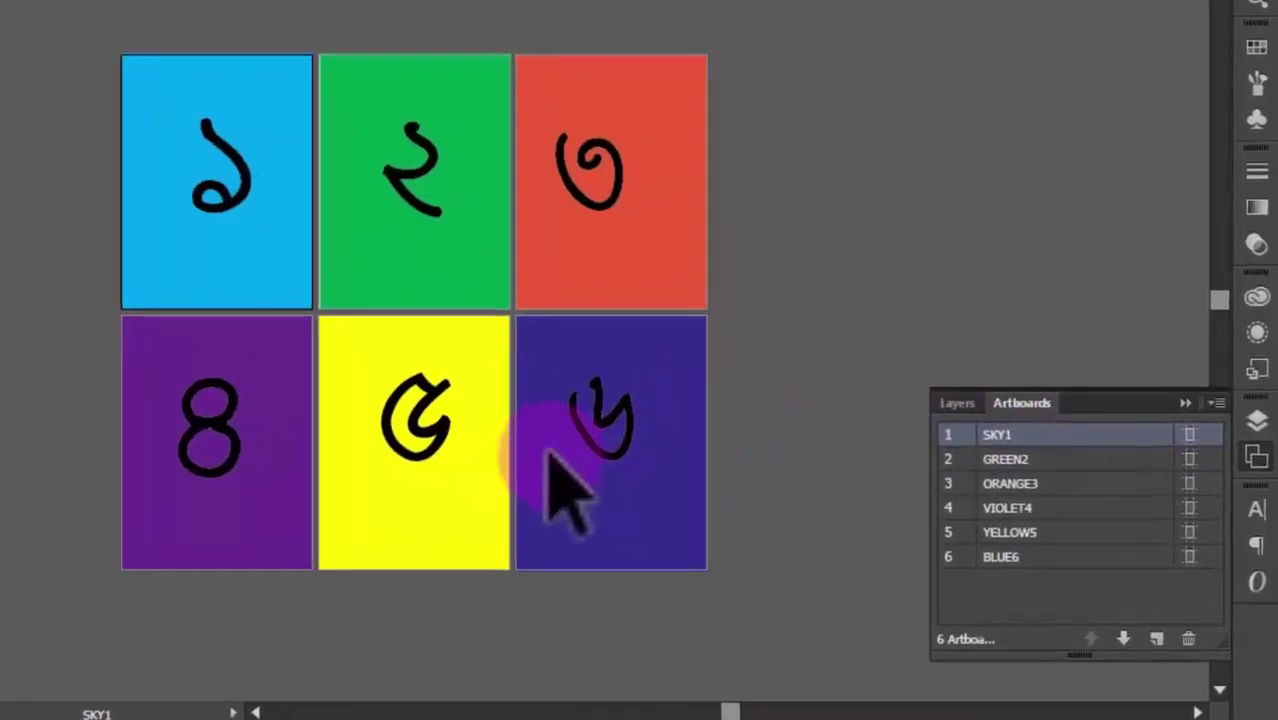
pyautogui.click(938, 464)
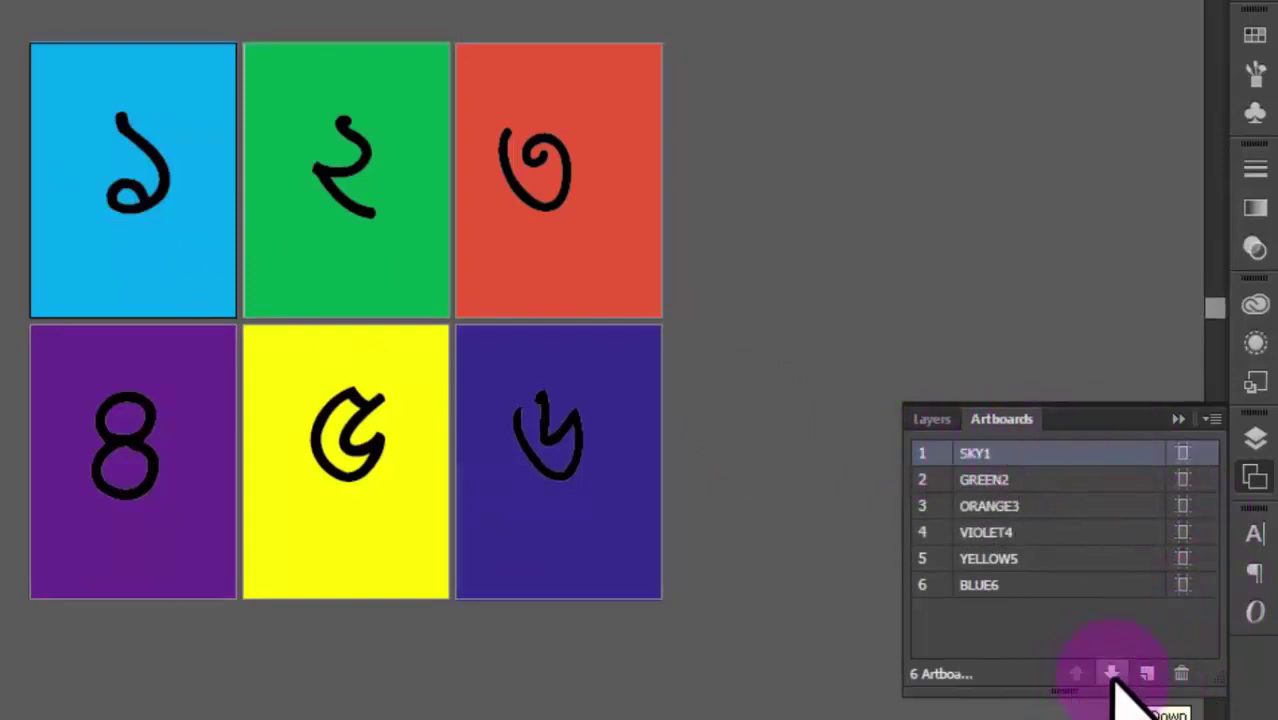
# - Move the SKY1 artboard down to fifth place in the artboard order
pyautogui.click(941, 453)
pyautogui.click(1075, 673)
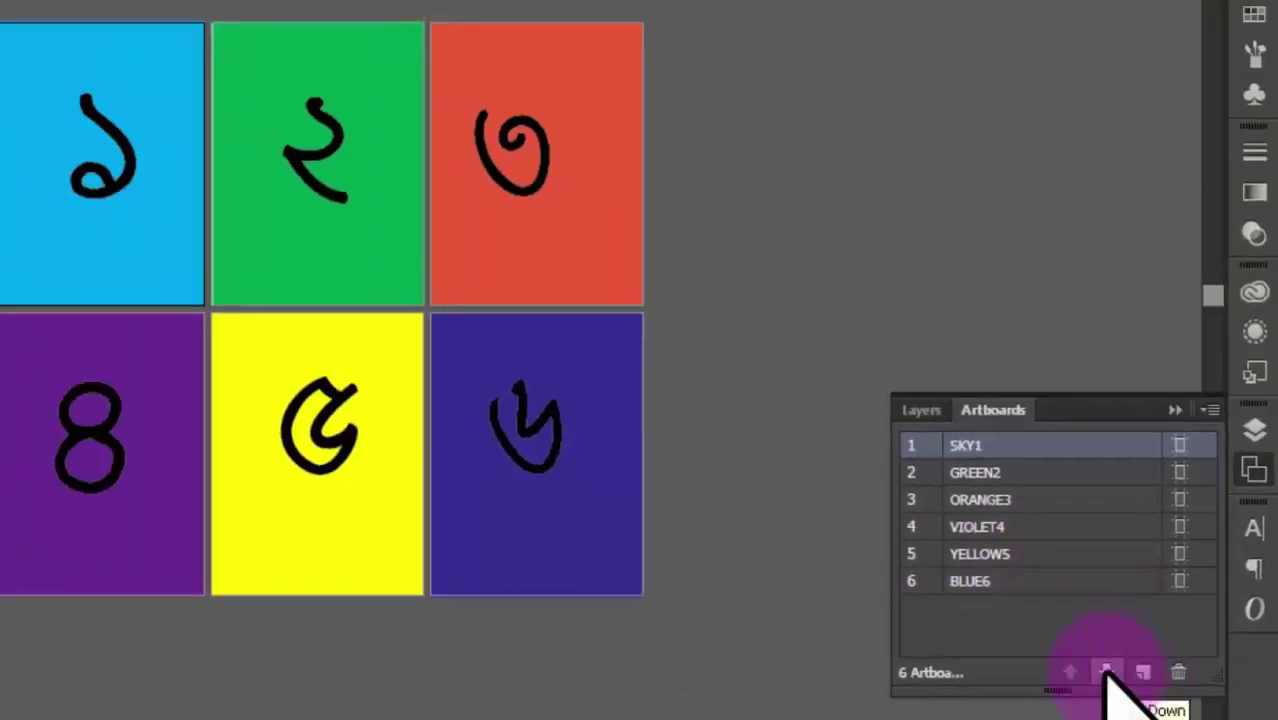
pyautogui.click(1106, 672)
pyautogui.click(1106, 672)
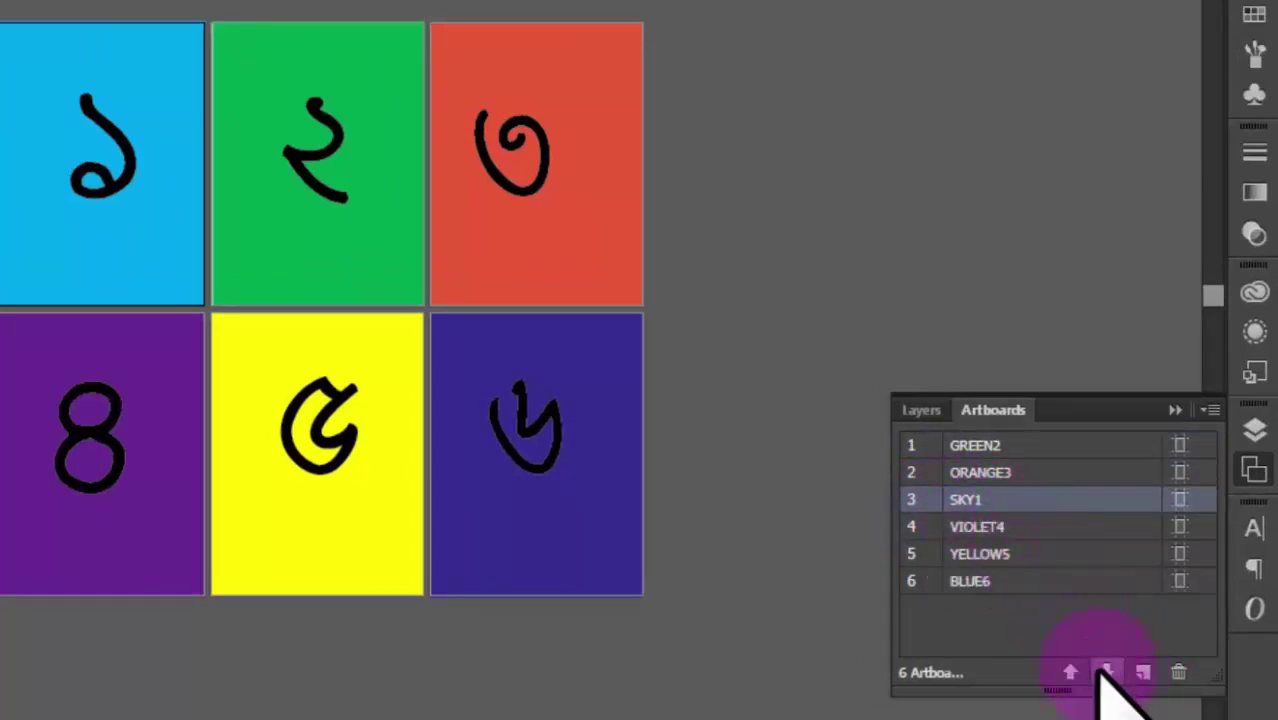
pyautogui.click(1106, 672)
pyautogui.click(1106, 672)
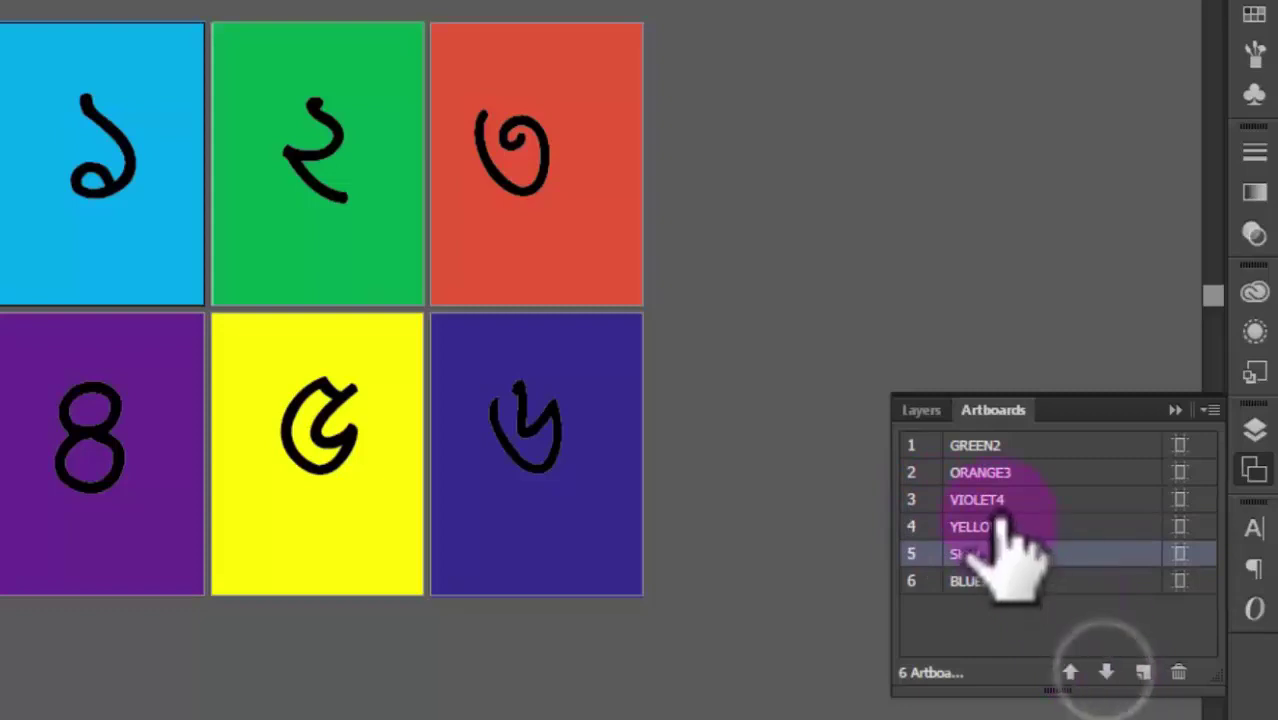
# - Move the YELLOW5 artboard up to first place in the artboard order
pyautogui.click(1043, 527)
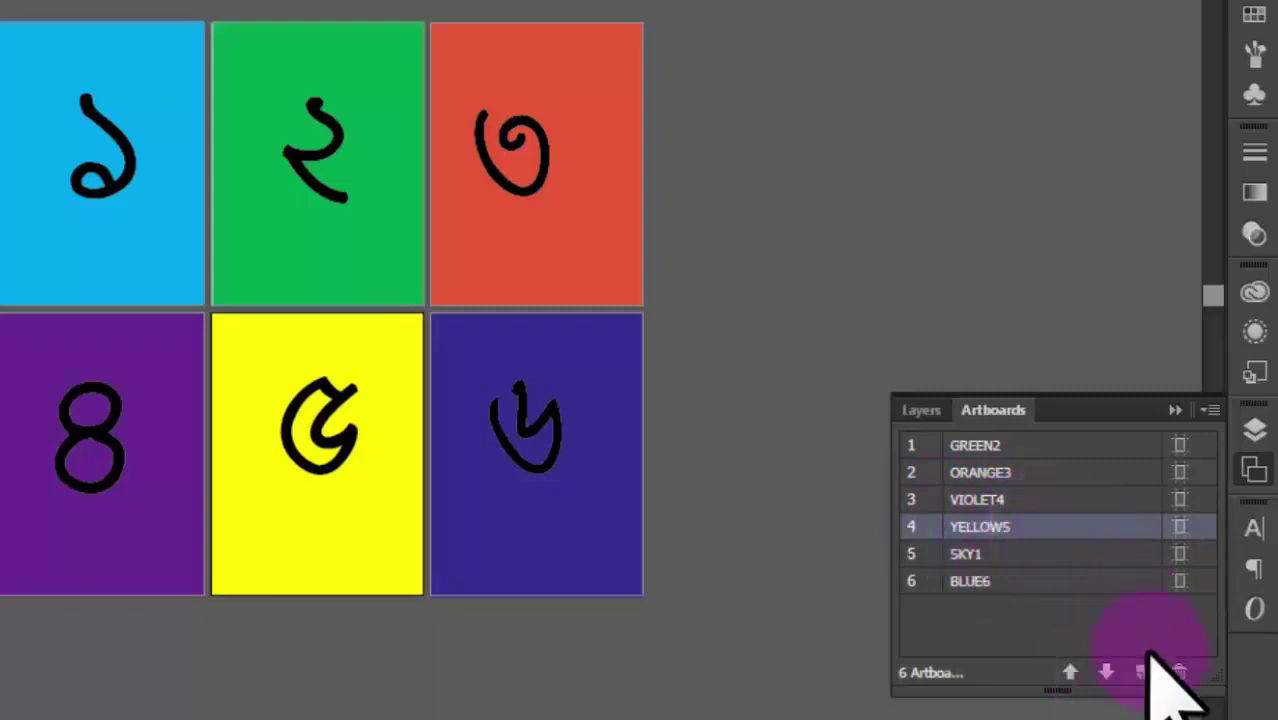
pyautogui.click(1070, 672)
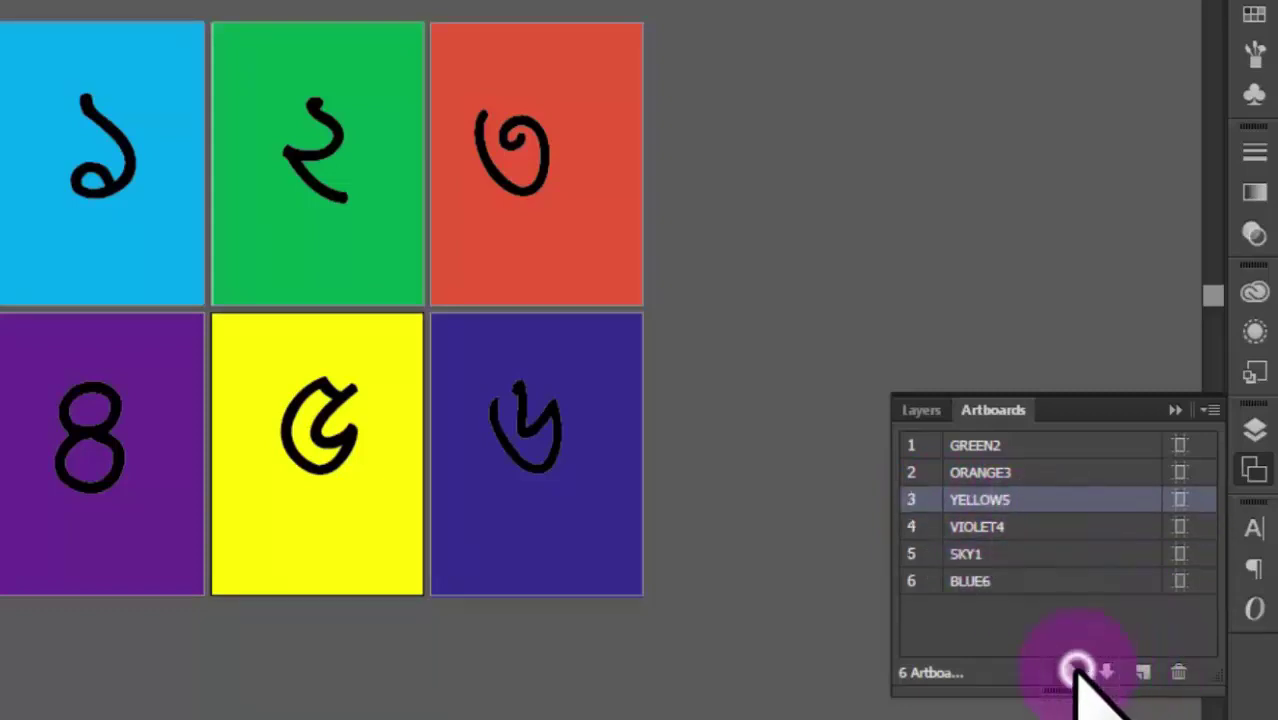
pyautogui.doubleClick(1070, 672)
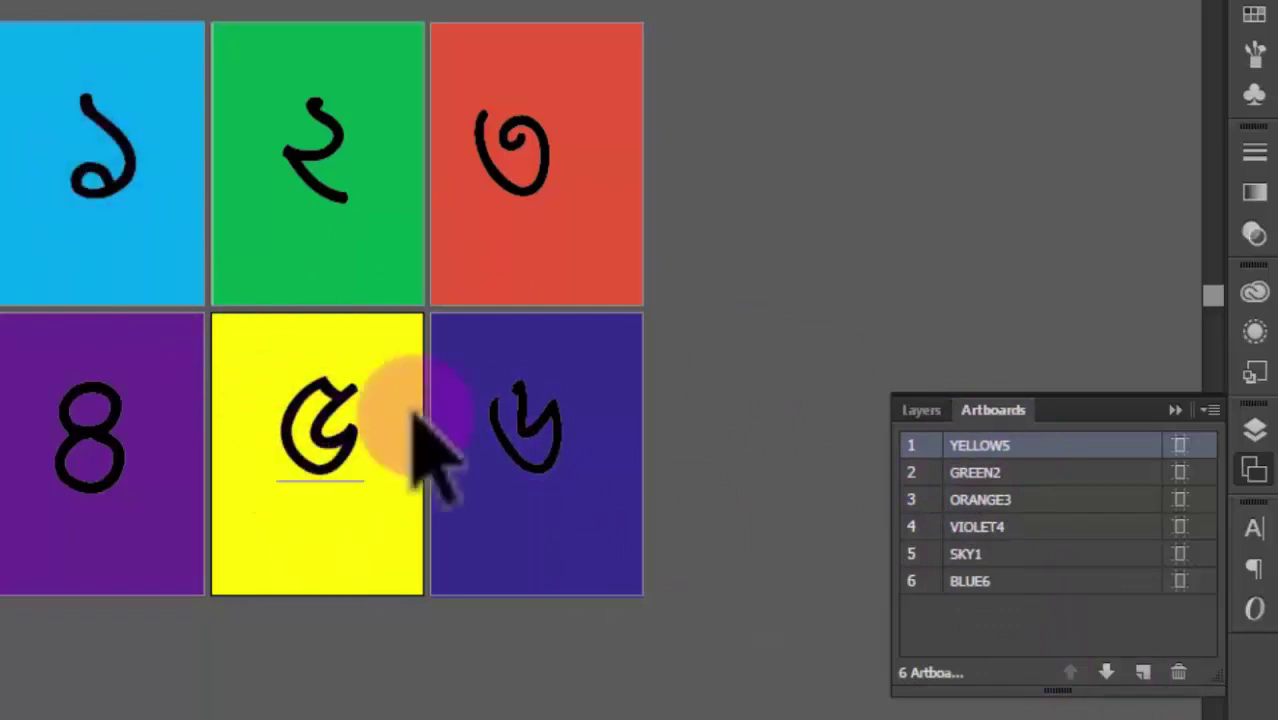
# - Rearrange the six artboards by their order in 3 columns with 0.28 in spacing, moving the artwork with them
pyautogui.click(1210, 412)
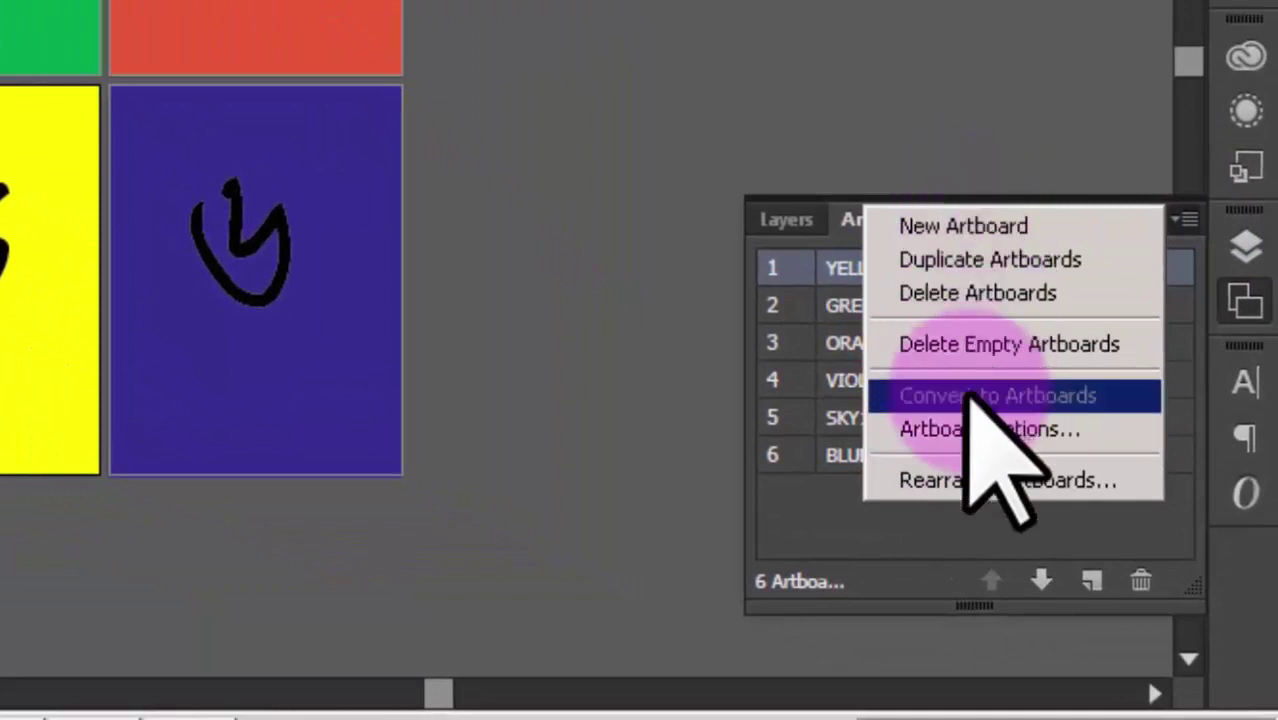
pyautogui.click(1068, 478)
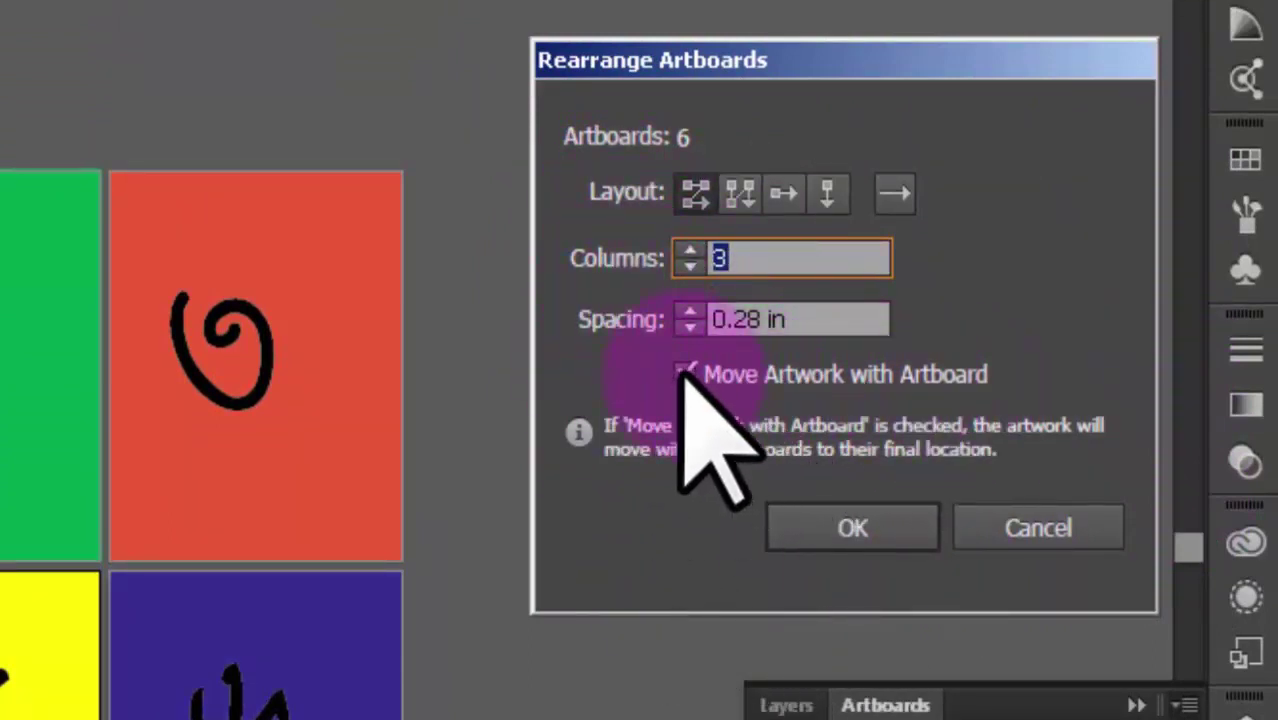
pyautogui.click(852, 528)
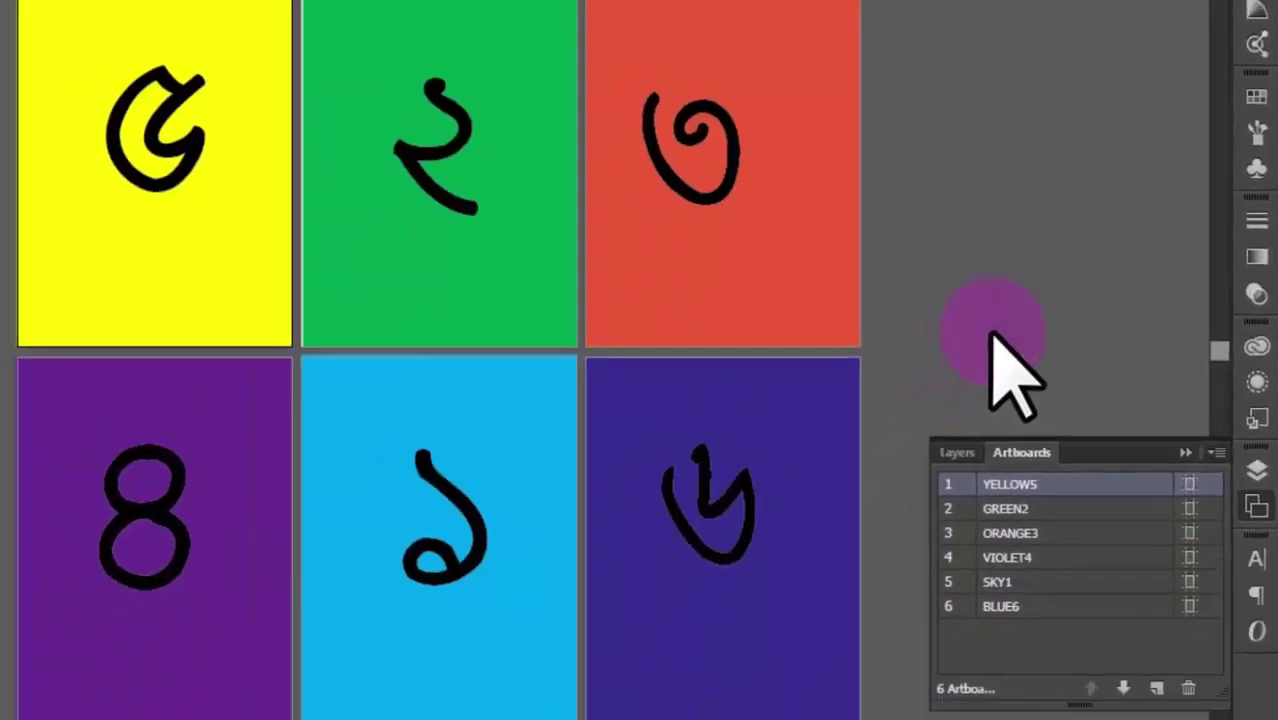
pyautogui.moveTo(130, 195); pyautogui.dragTo(138, 108)
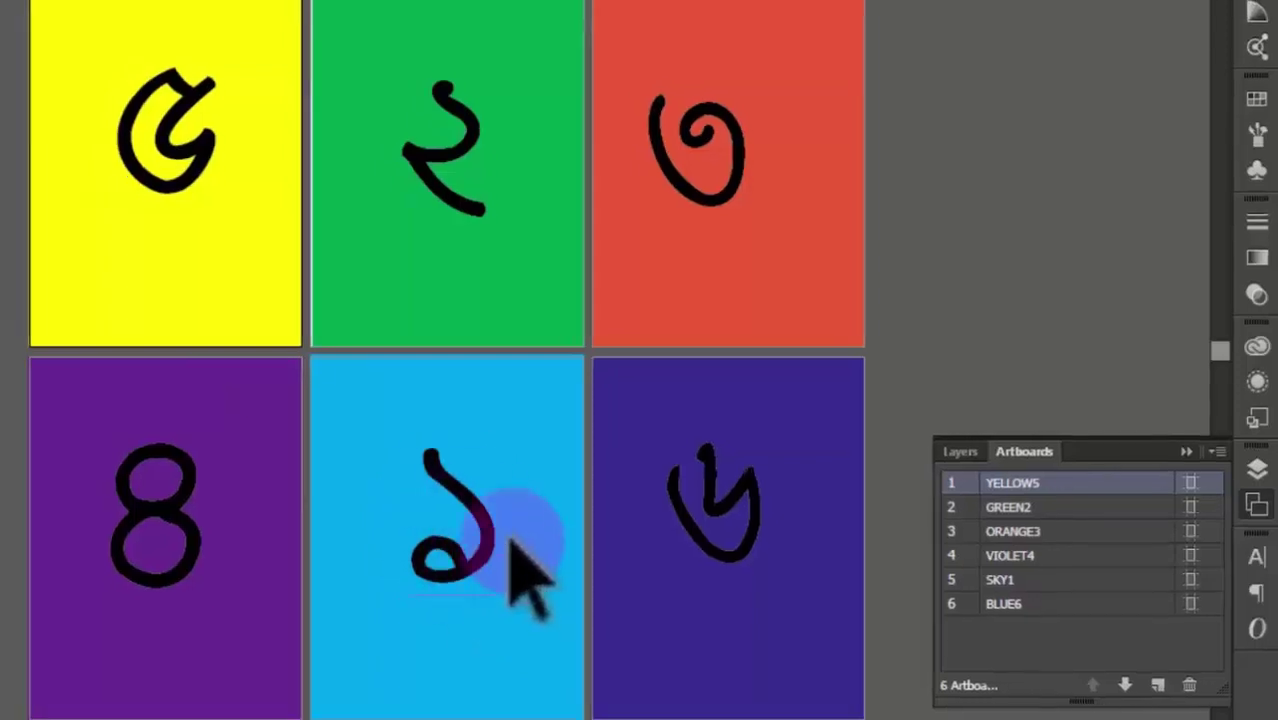
pyautogui.moveTo(512, 542); pyautogui.dragTo(437, 528)
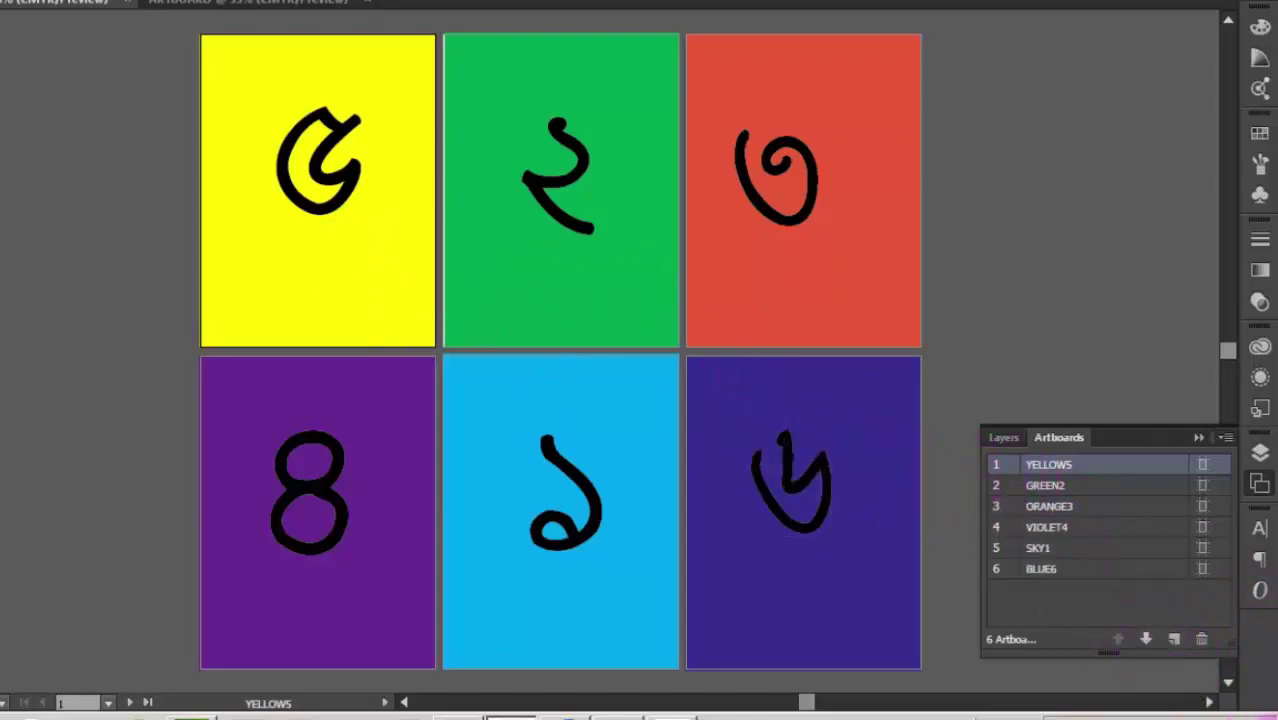
# - Undo the artboard rearrangement and the order changes of YELLOW5 and SKY1
pyautogui.hotkey('ctrl', 'z')
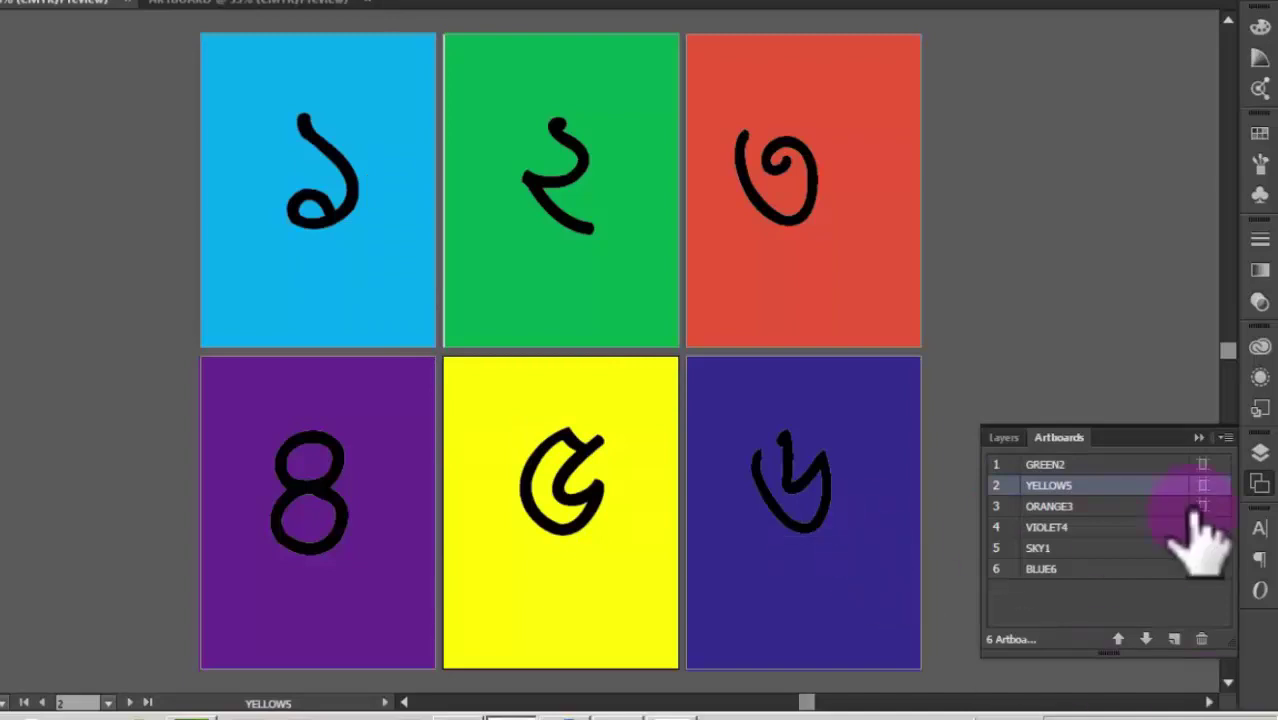
pyautogui.hotkey('ctrl', 'z')
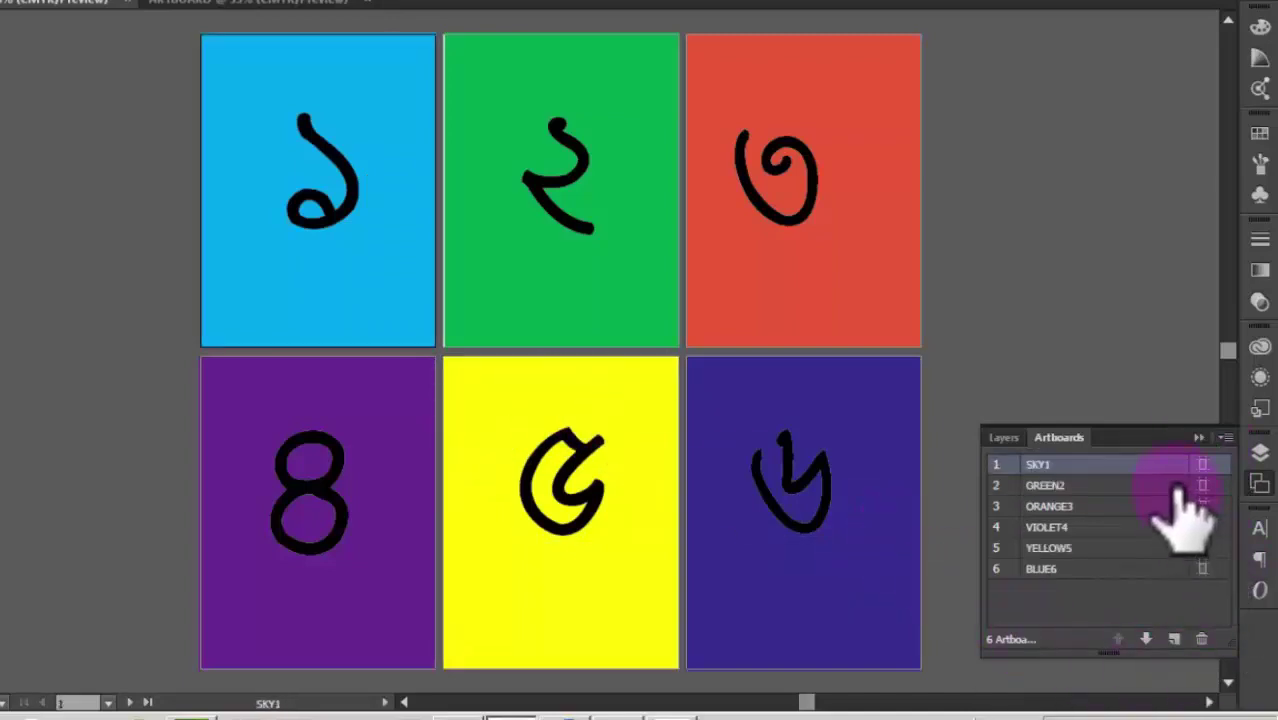
# - Add a new artboard after GREEN2 and rearrange all artboards in 3 columns together with their artwork
pyautogui.click(1088, 486)
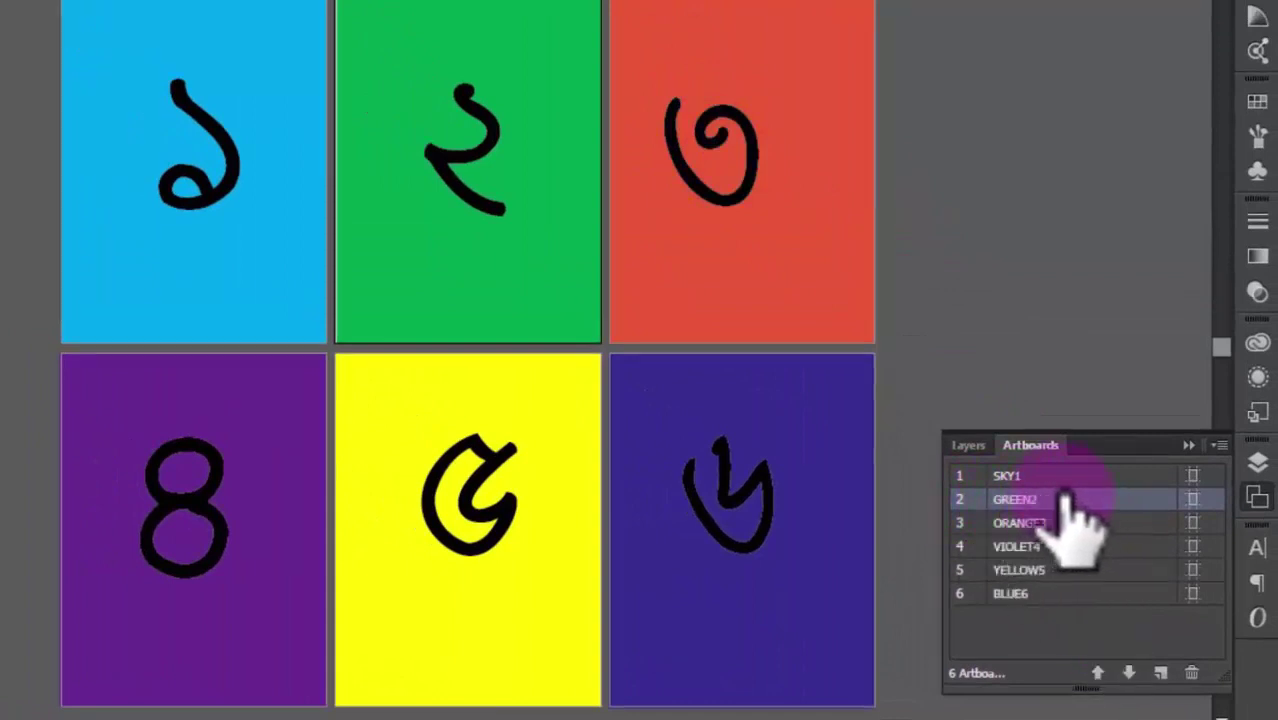
pyautogui.click(1160, 673)
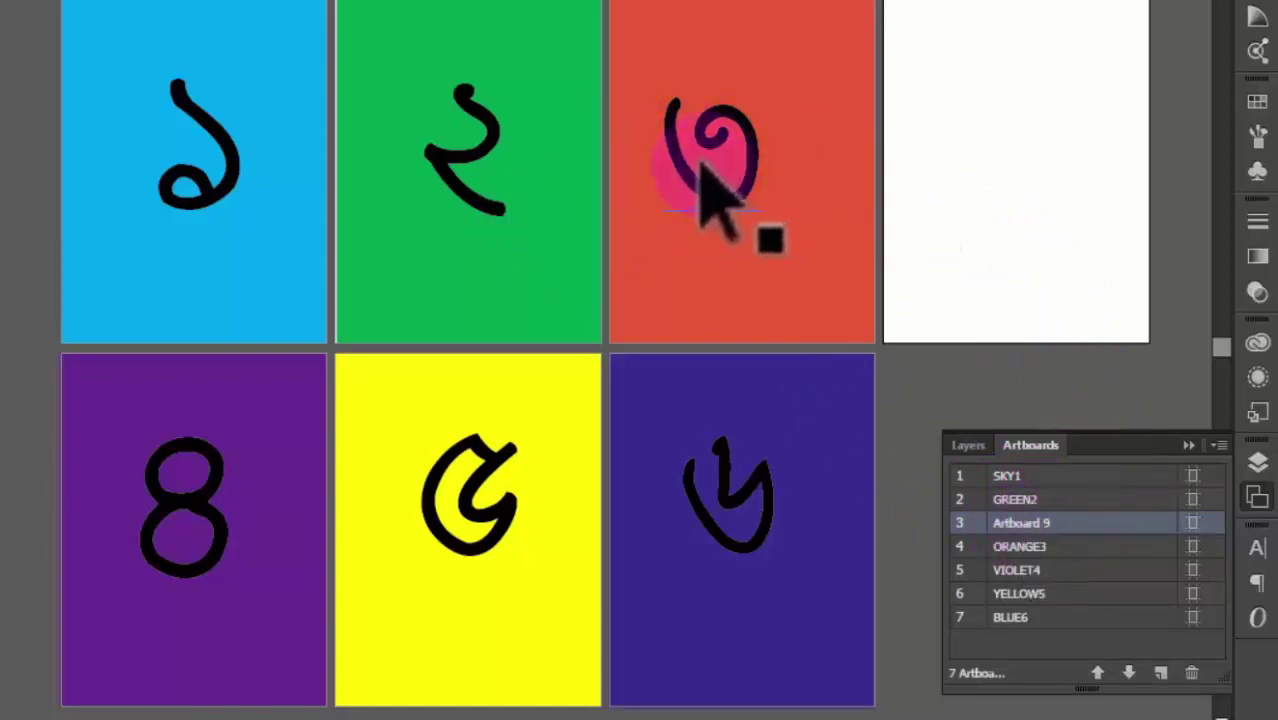
pyautogui.click(1220, 446)
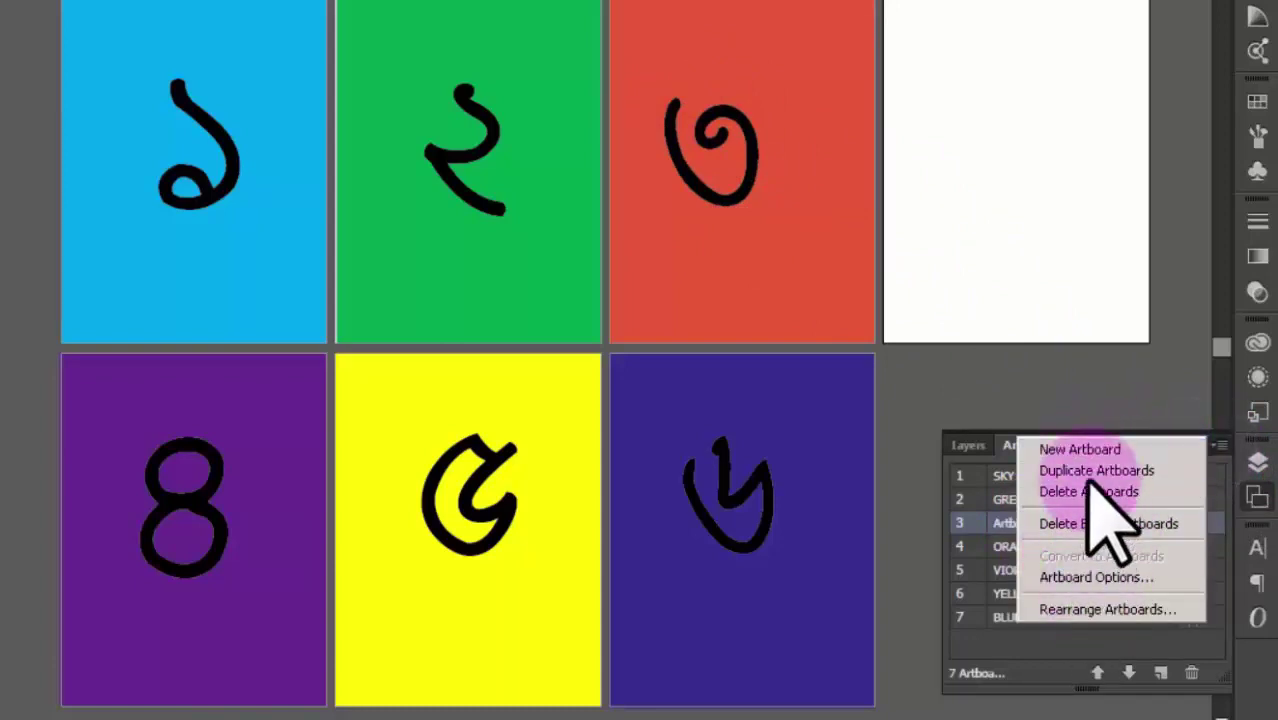
pyautogui.click(1140, 610)
pyautogui.click(1043, 338)
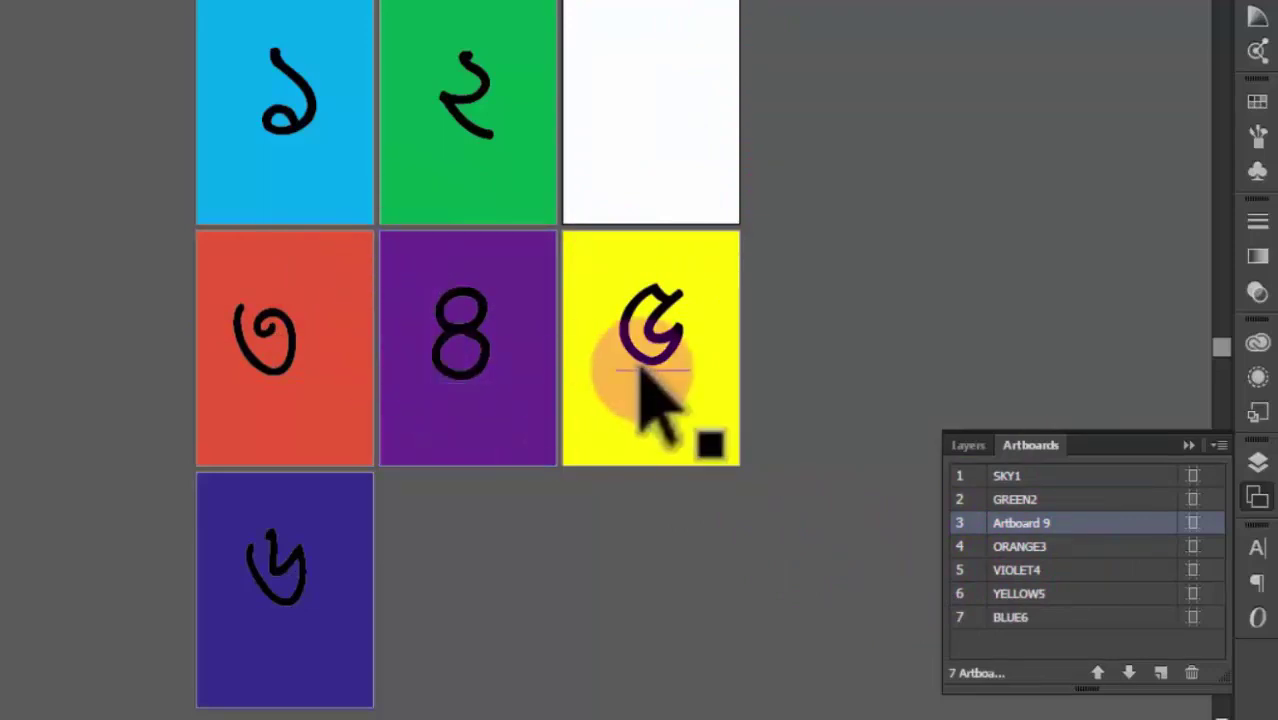
# - Add a new artboard after VIOLET4 and rearrange the artboards in 3 columns with 0.28 in spacing, moving the artwork with them
pyautogui.click(1084, 569)
pyautogui.click(1160, 673)
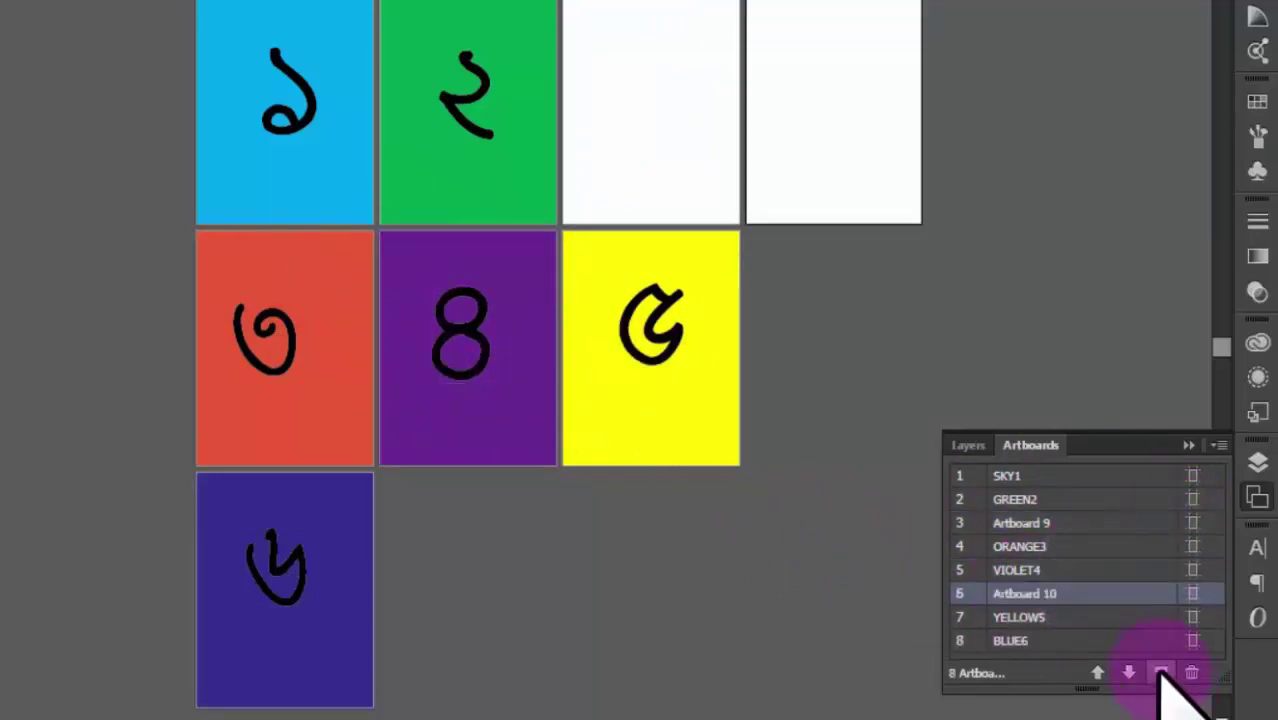
pyautogui.click(1220, 445)
pyautogui.click(1082, 607)
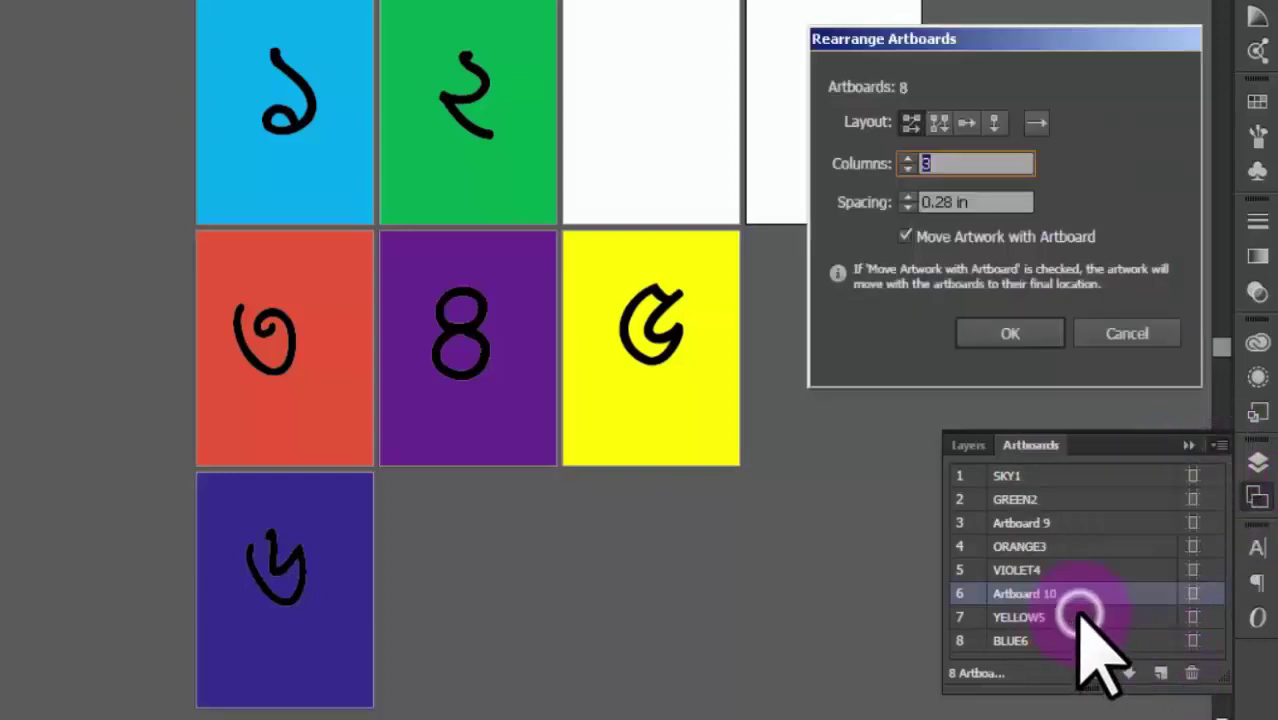
pyautogui.click(1002, 333)
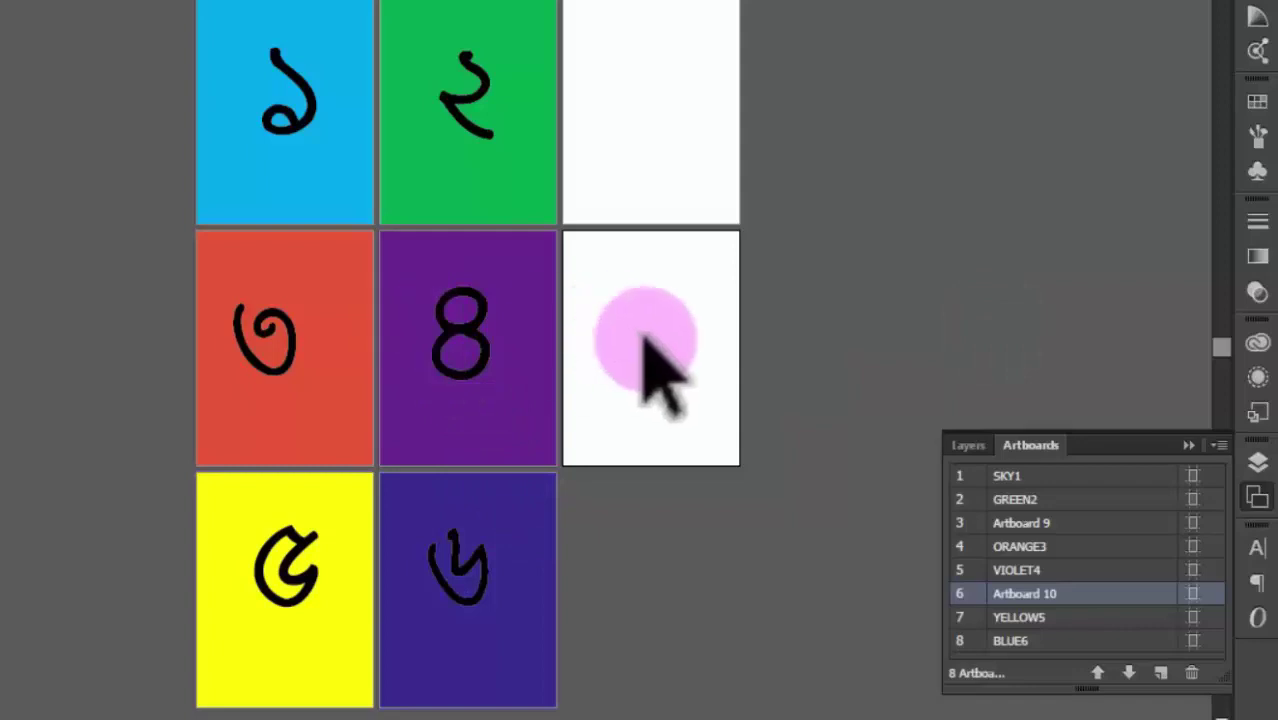
pyautogui.click(1060, 595)
pyautogui.click(628, 372)
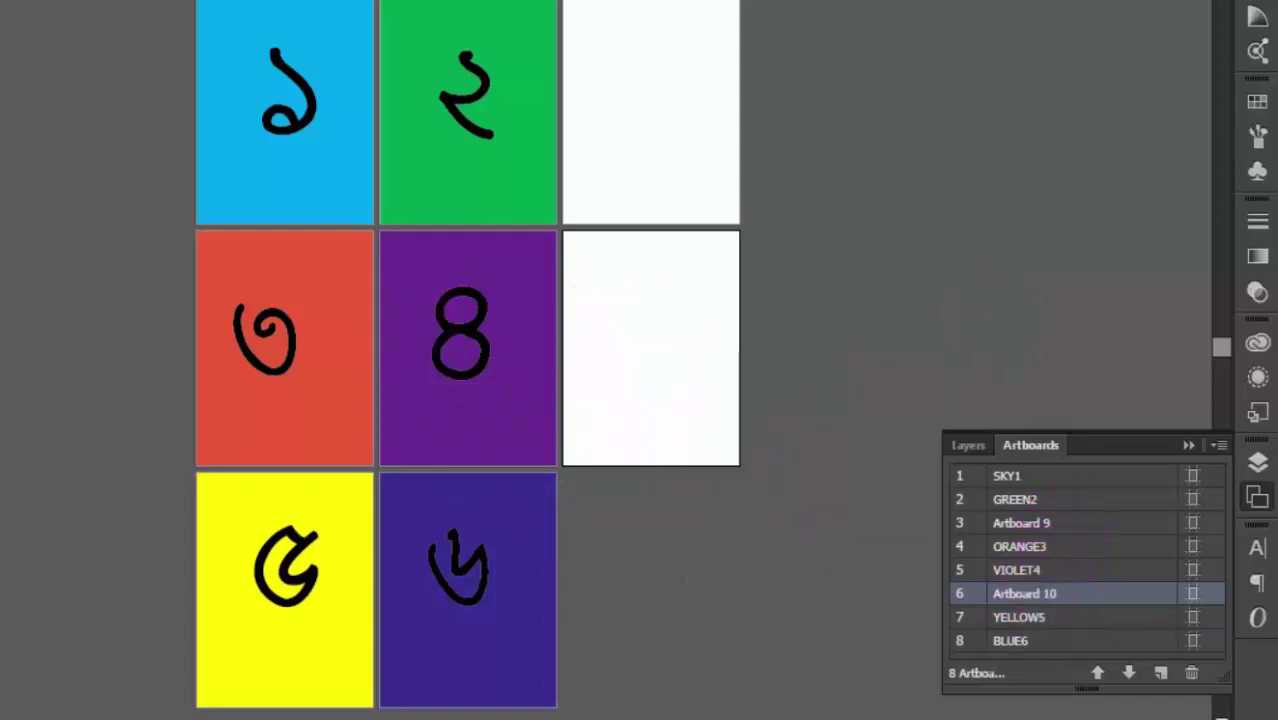
# - Delete the two empty artboards, Artboard 10 and Artboard 9
pyautogui.press('Delete')
pyautogui.click(1020, 522)
pyautogui.press('Delete')
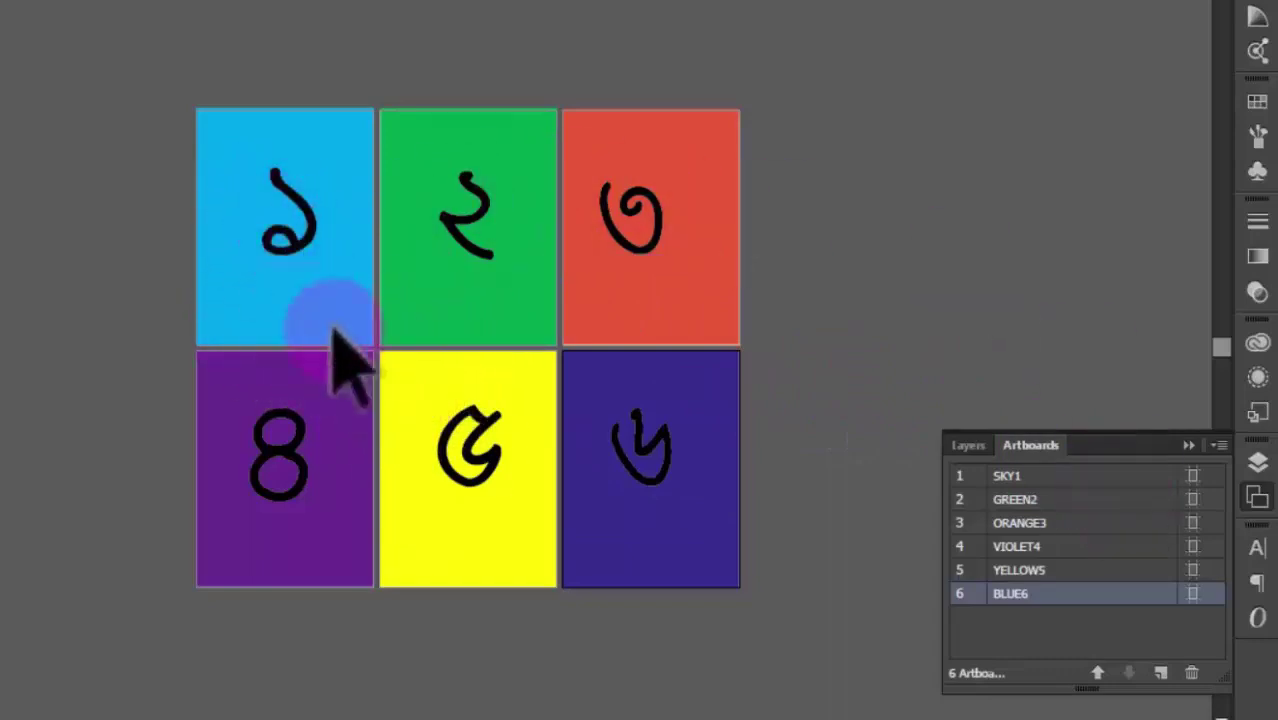
# - Change the ORANGE3 artboard to landscape orientation, 11 in wide by 8.5 in high, through its artboard options
pyautogui.click(1087, 499)
pyautogui.click(1066, 524)
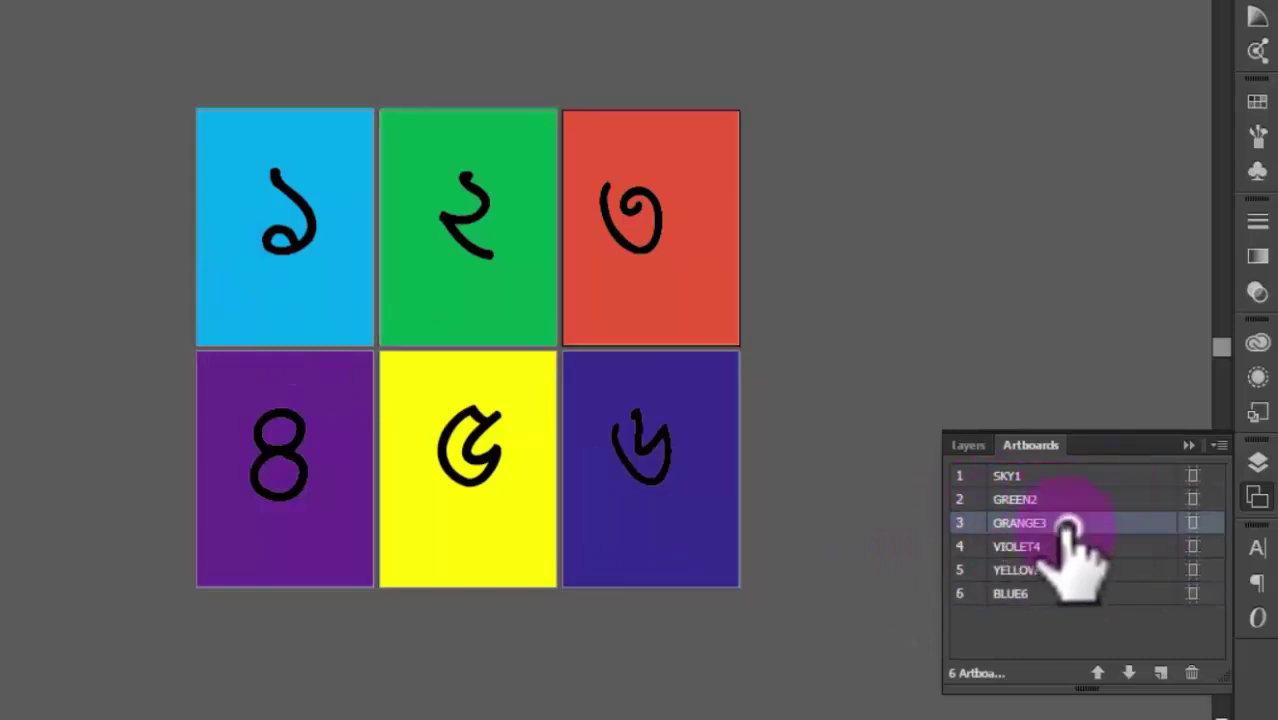
pyautogui.click(628, 222)
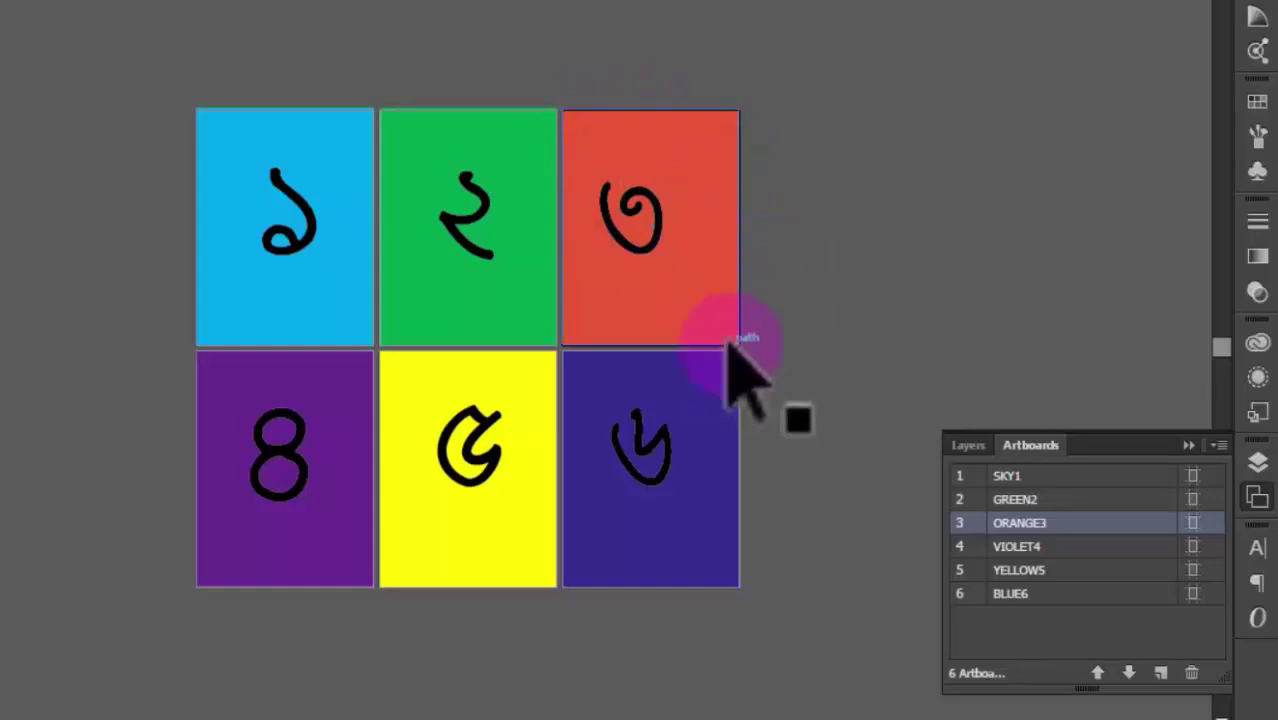
pyautogui.click(1217, 446)
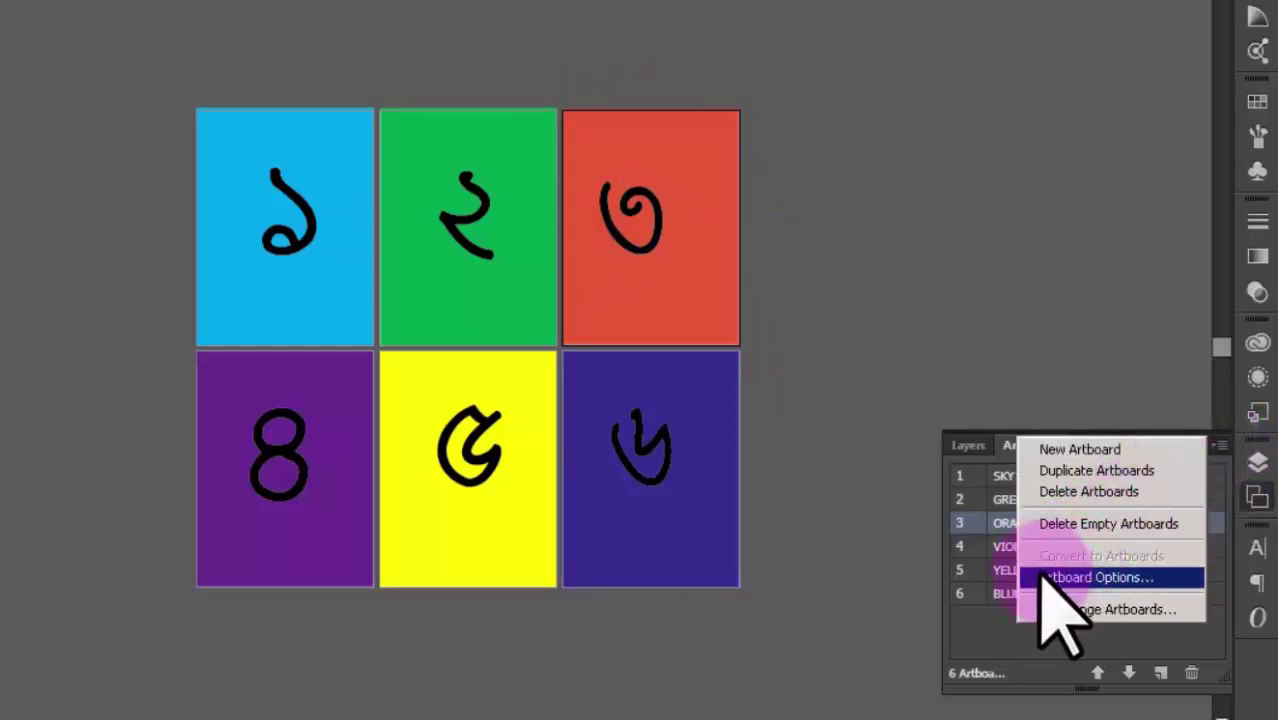
pyautogui.click(1140, 578)
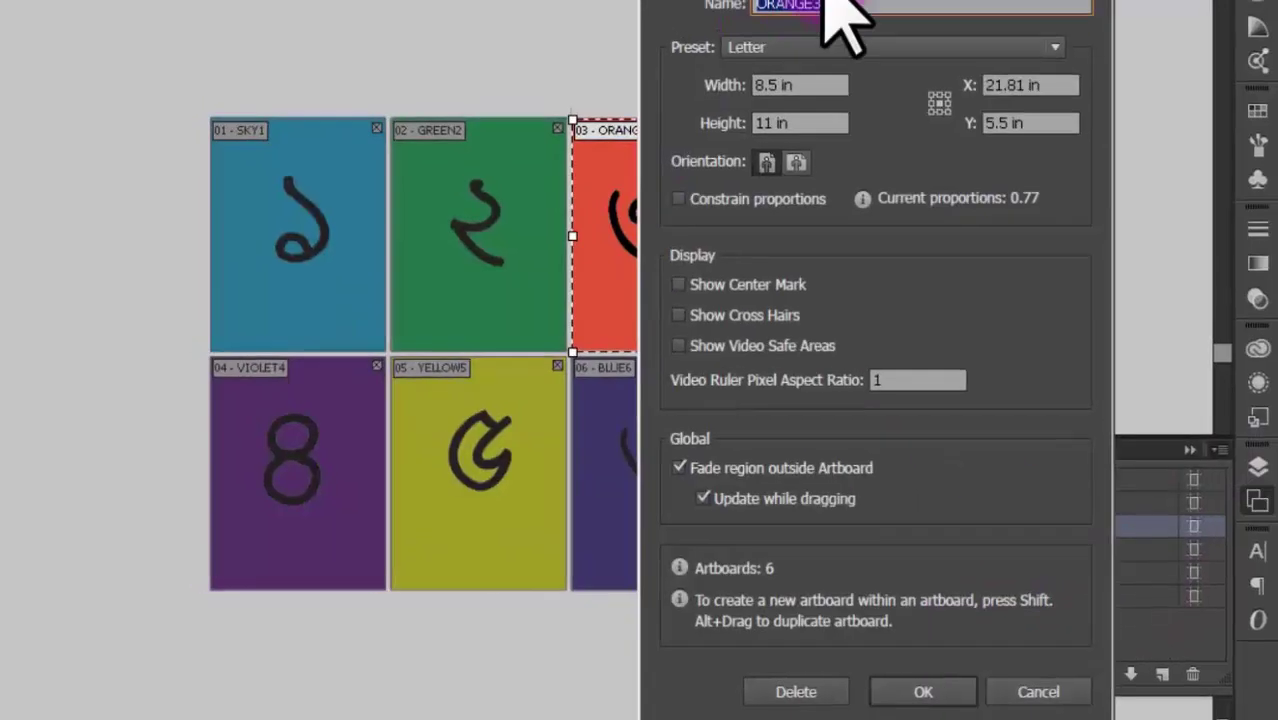
pyautogui.moveTo(873, 27); pyautogui.dragTo(1057, 18)
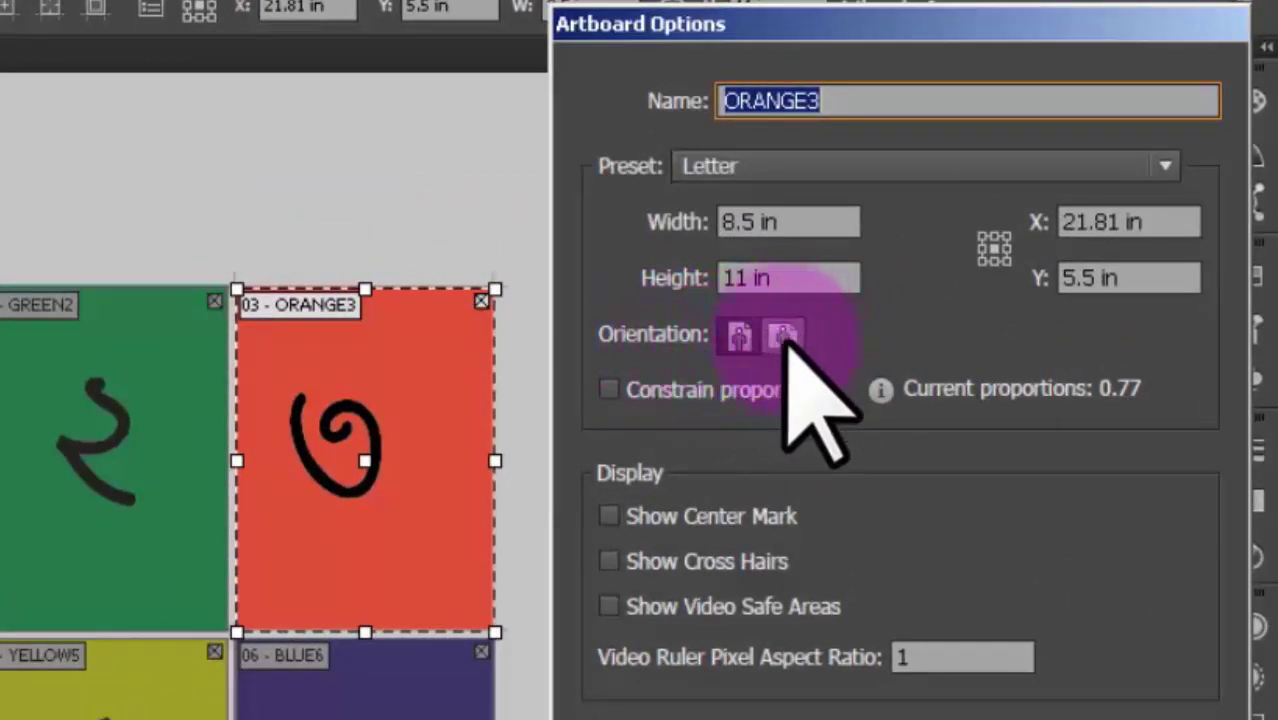
pyautogui.click(784, 334)
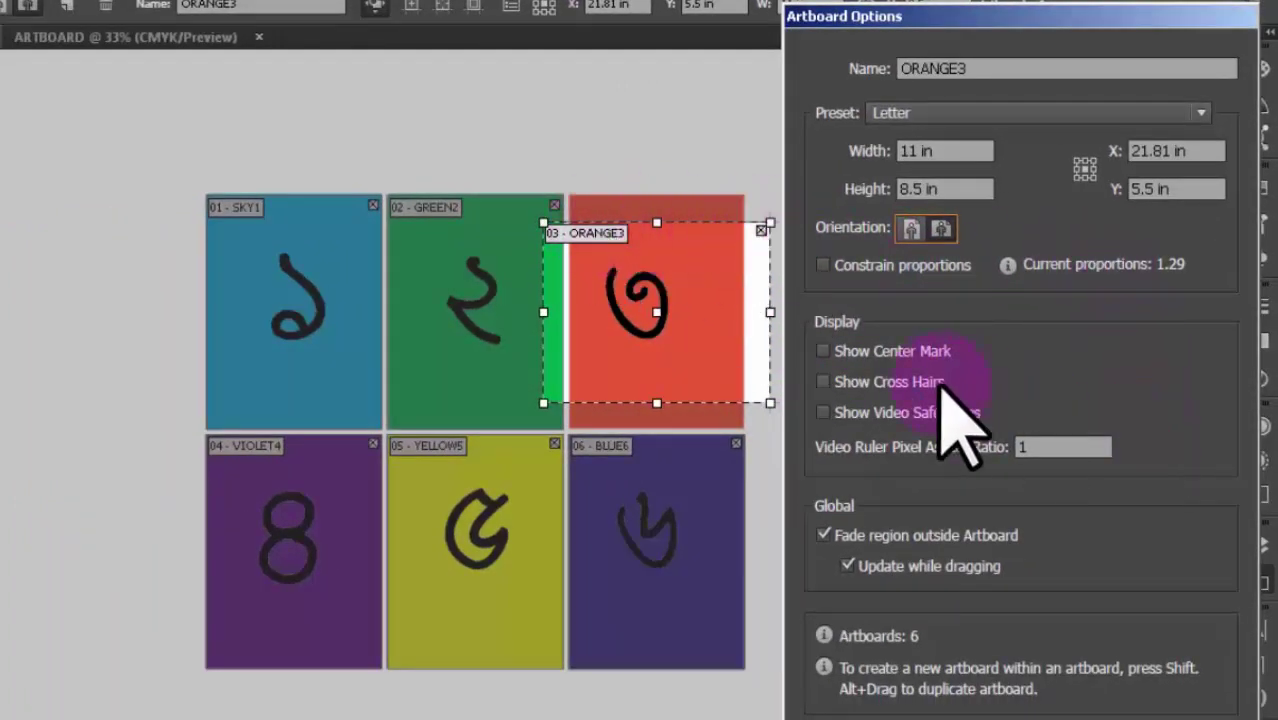
pyautogui.click(1101, 693)
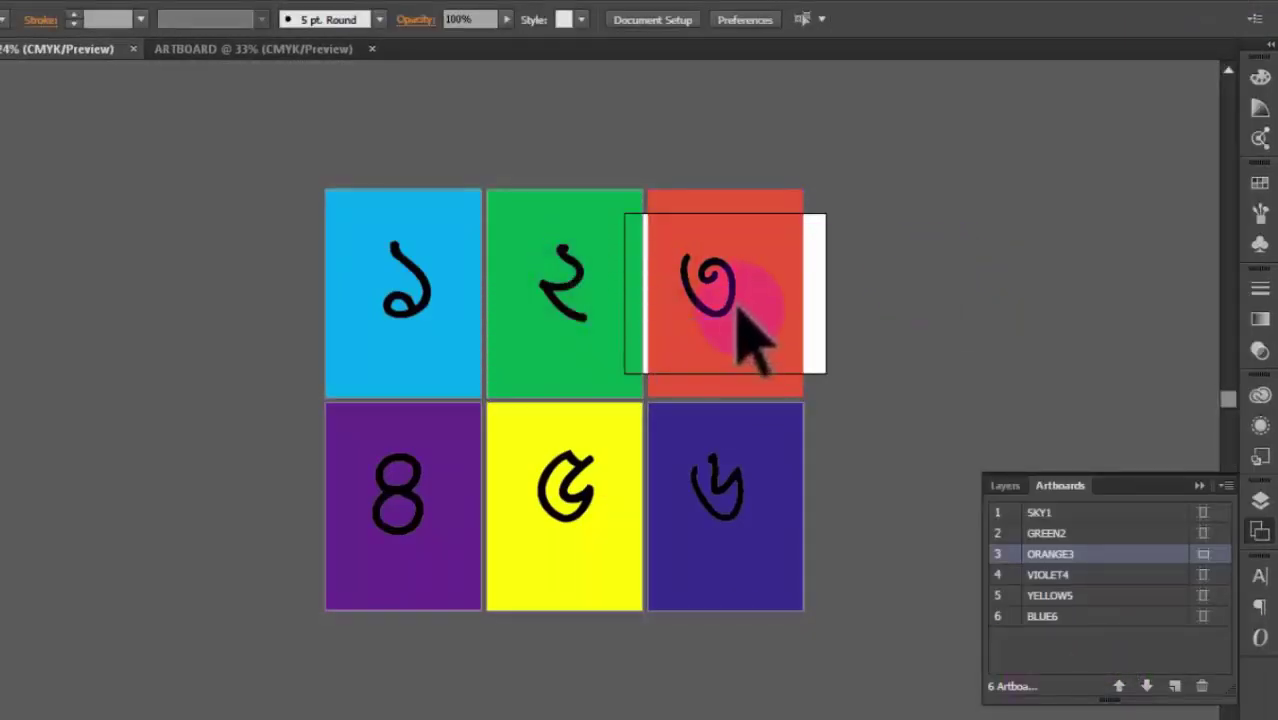
# - Rearrange the artboards in three columns together with their artwork so the landscape ORANGE3 artboard no longer overlaps GREEN2
pyautogui.click(1224, 486)
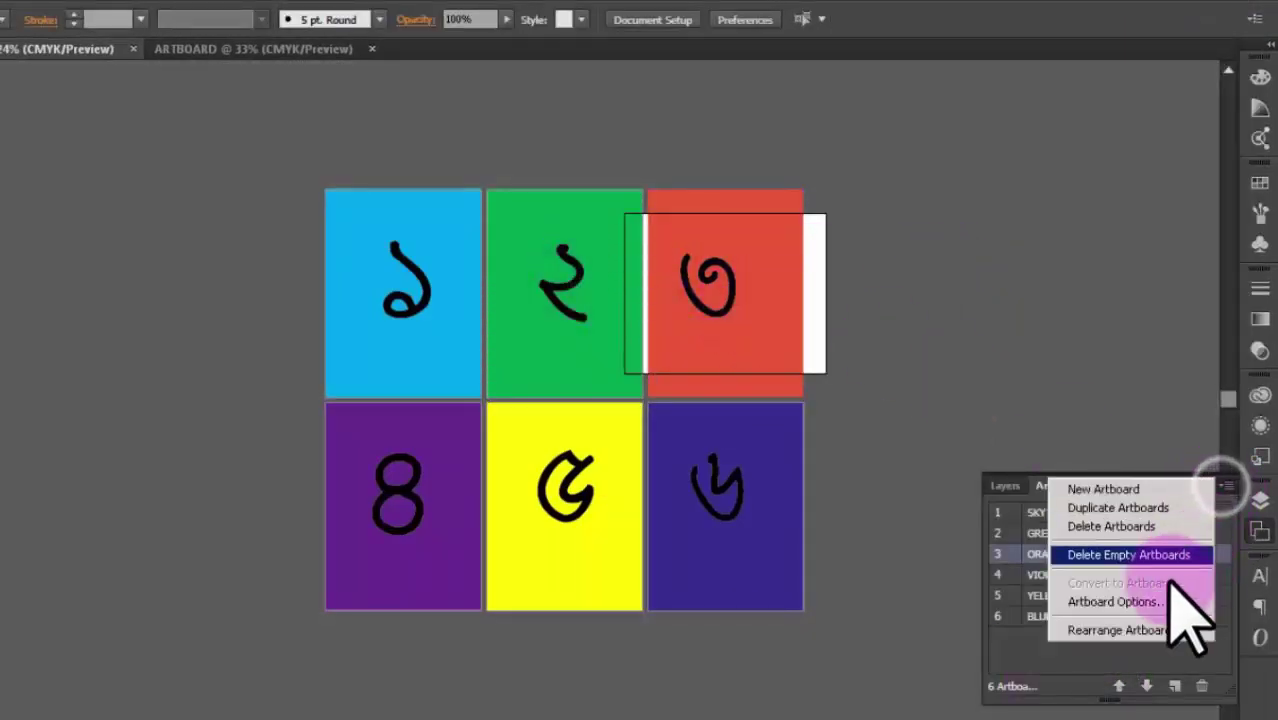
pyautogui.click(1148, 661)
pyautogui.click(1044, 388)
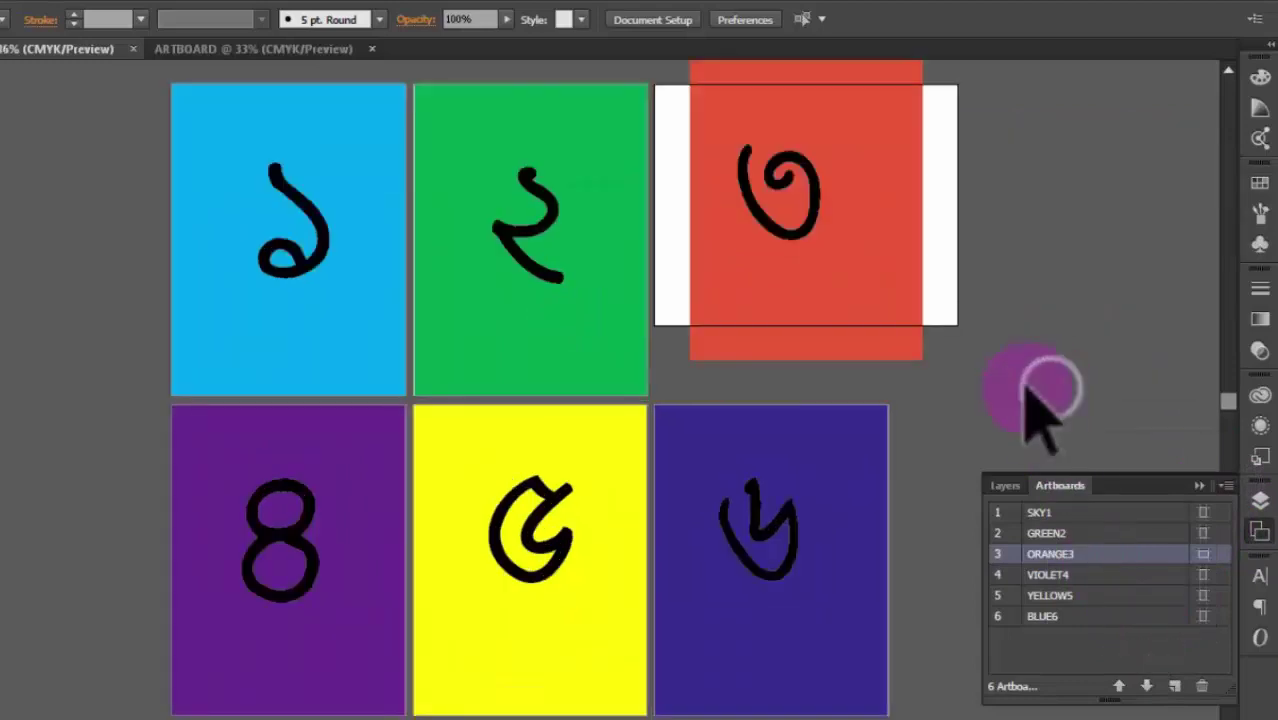
pyautogui.click(1138, 440)
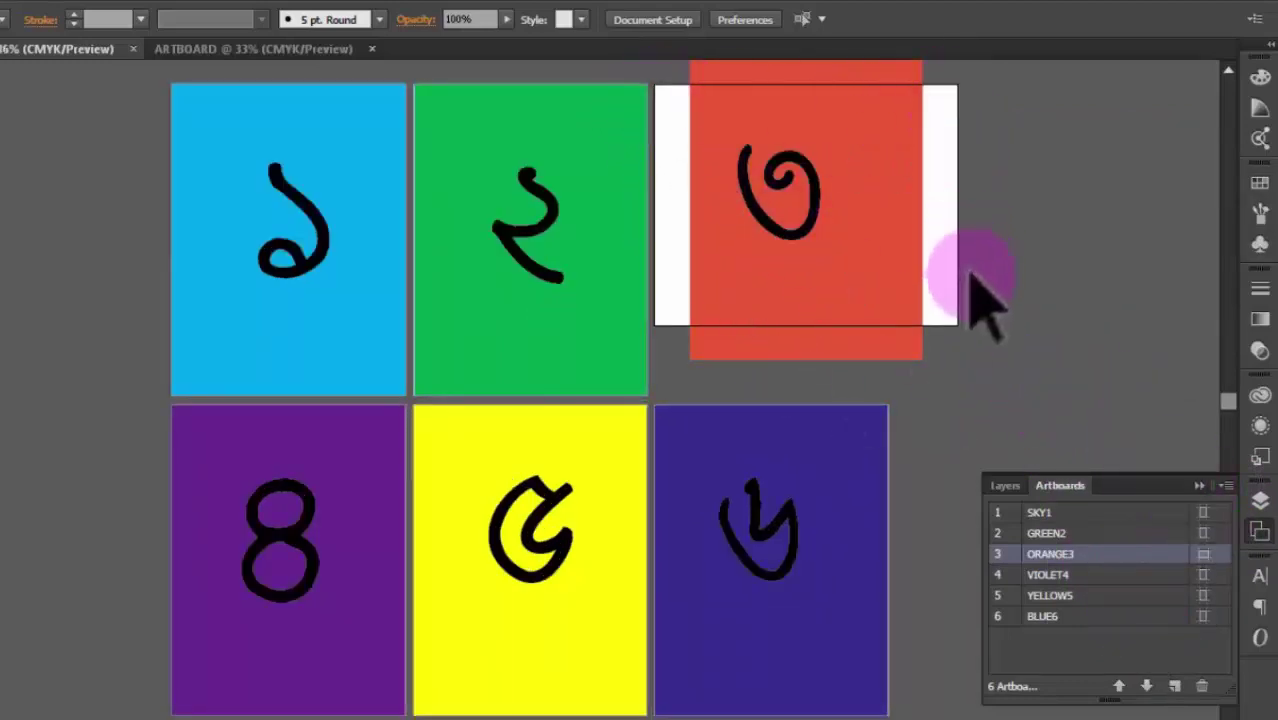
pyautogui.click(1040, 430)
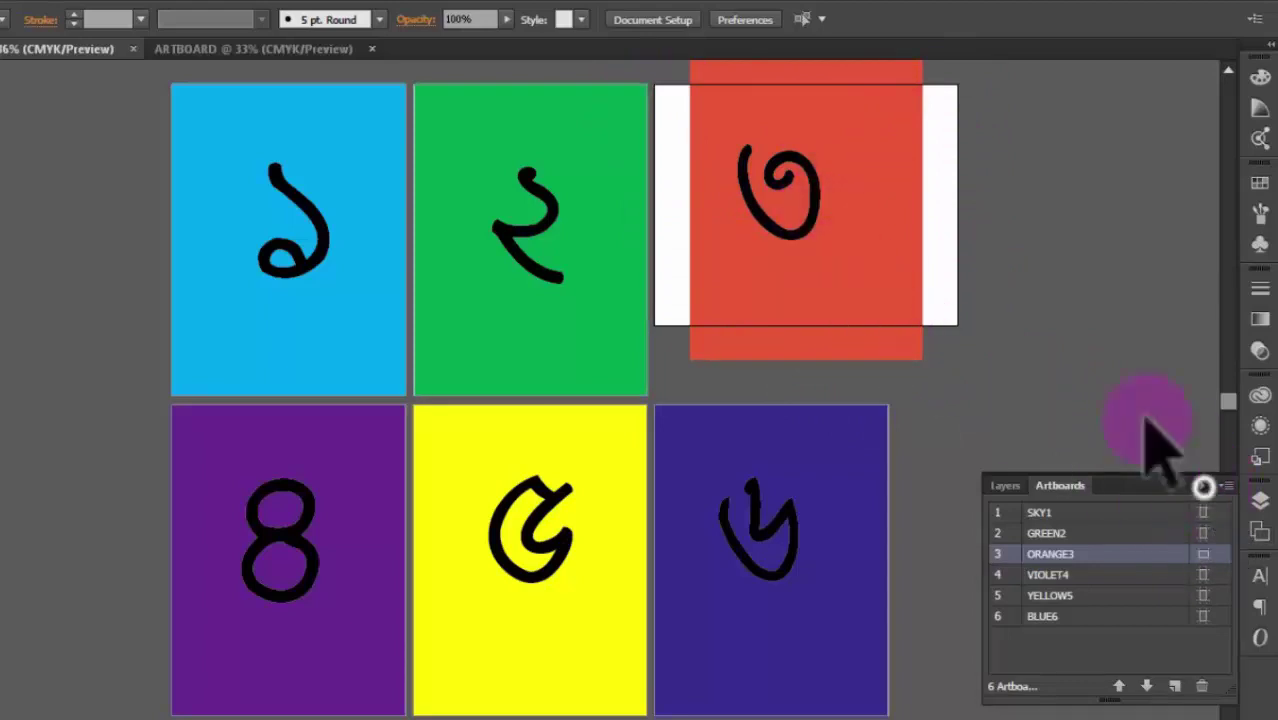
pyautogui.click(993, 365)
pyautogui.scroll(1, 975, 320)
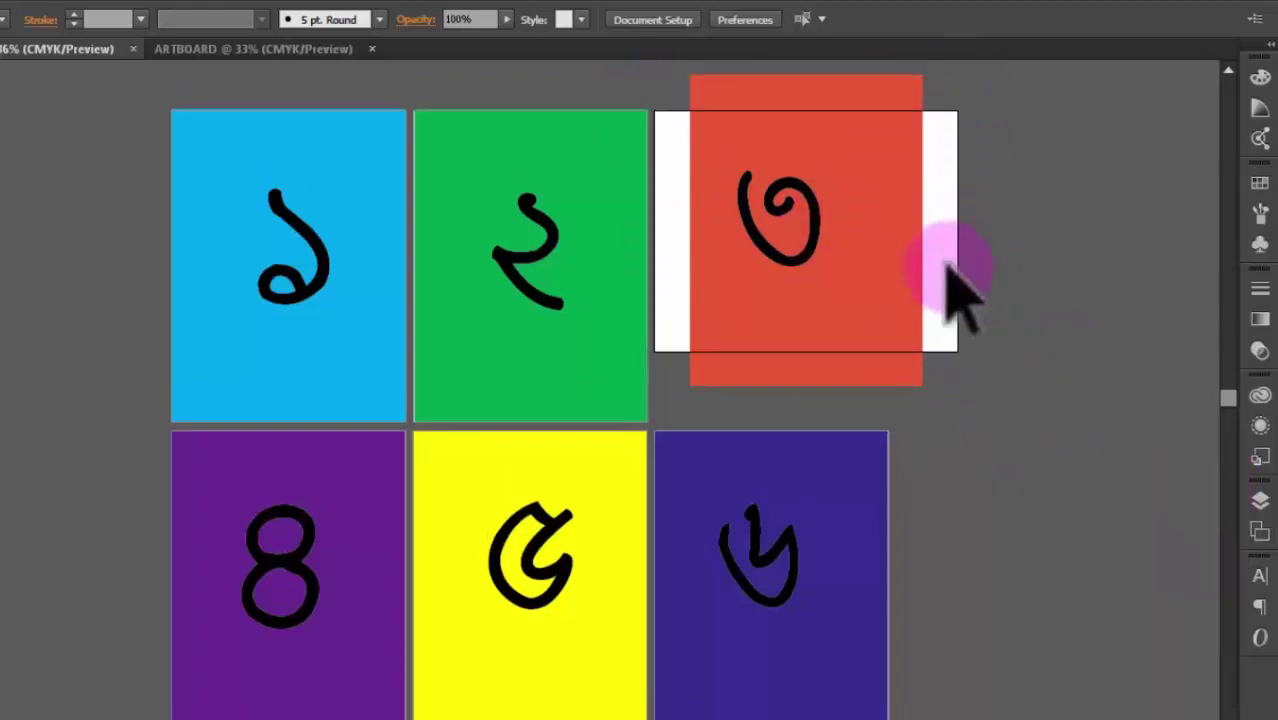
# - Resize the orange rectangle on all four sides to match the landscape ORANGE3 artboard's edges
pyautogui.click(913, 80)
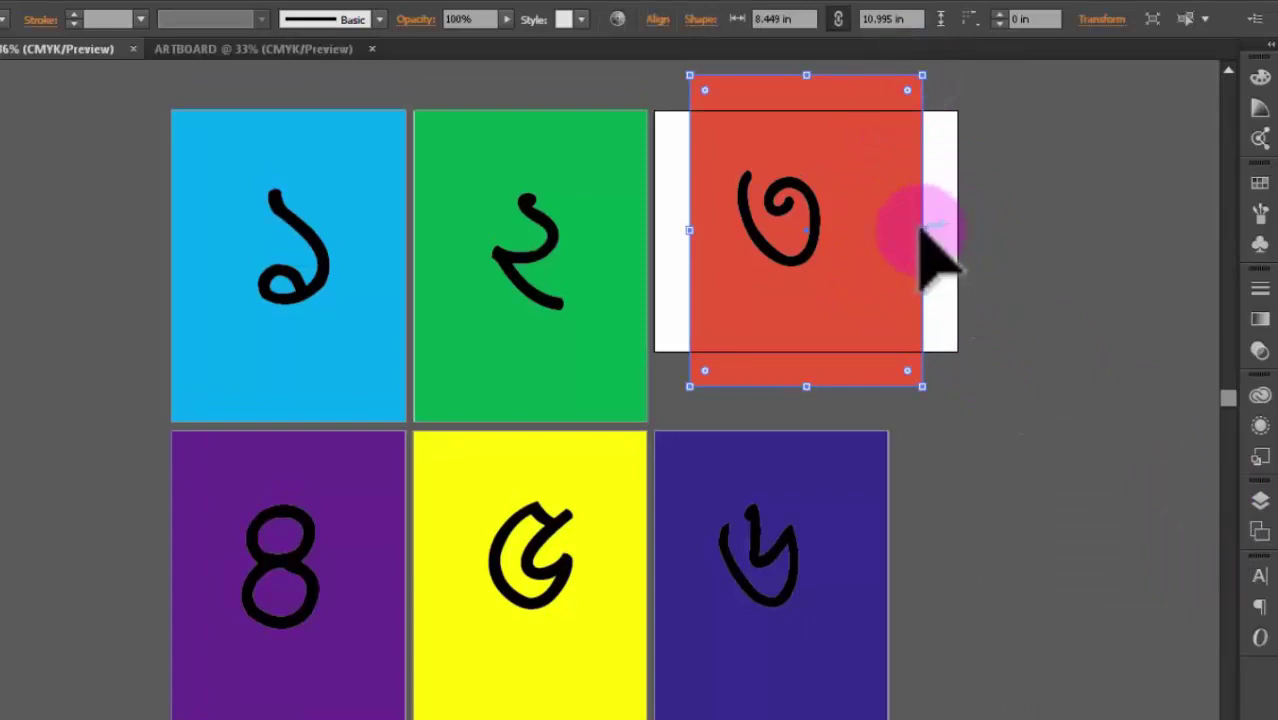
pyautogui.moveTo(933, 238); pyautogui.dragTo(957, 242)
pyautogui.moveTo(697, 238); pyautogui.dragTo(653, 240)
pyautogui.moveTo(812, 75); pyautogui.dragTo(812, 110)
pyautogui.moveTo(806, 386); pyautogui.dragTo(813, 351)
pyautogui.click(1045, 517)
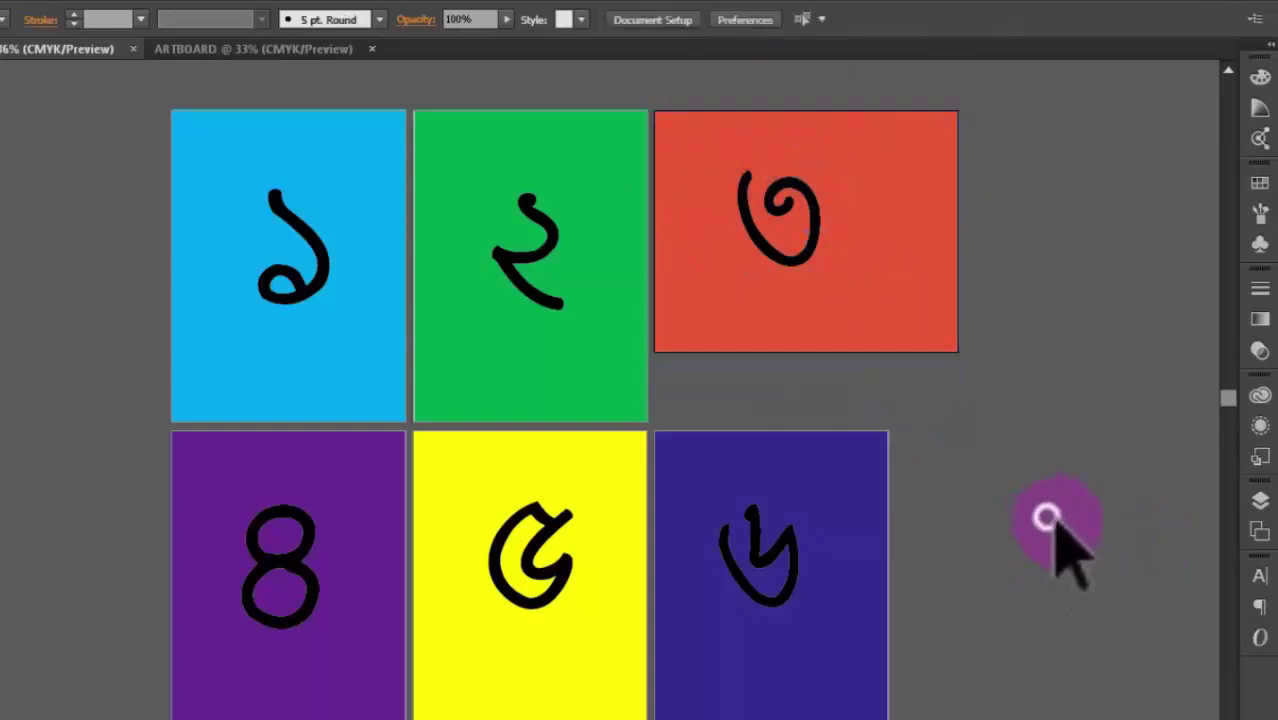
# - Undo the orange rectangle's resizing, the artboard rearrangement and the landscape orientation of ORANGE3
pyautogui.scroll(-2, 950, 435)
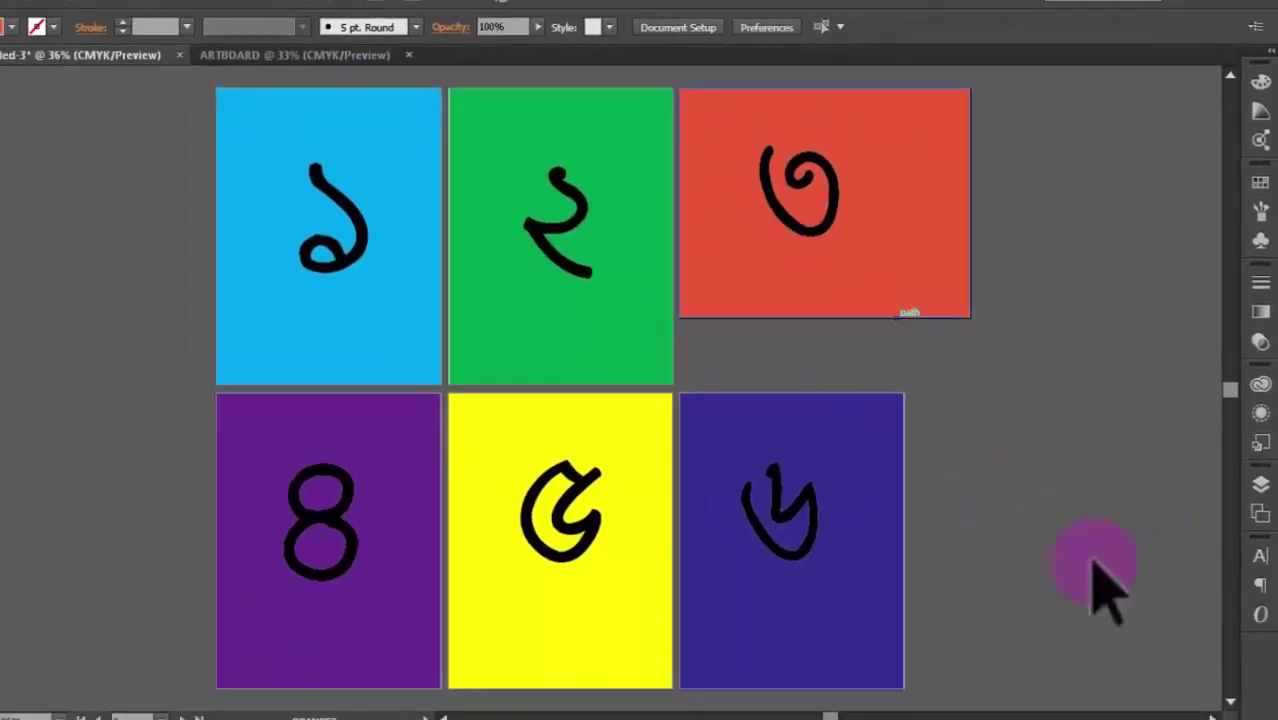
pyautogui.hotkey('ctrl', 'z')
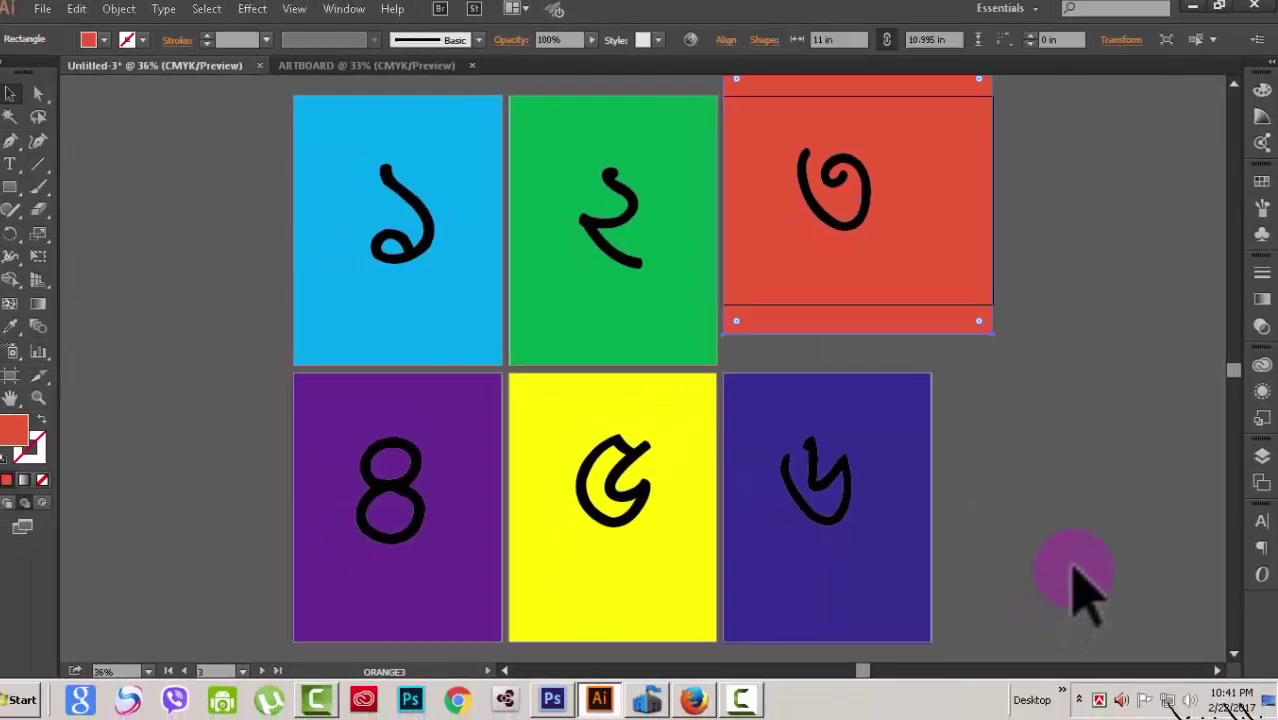
pyautogui.hotkey('ctrl', 'z')
pyautogui.hotkey('ctrl', 'z')
pyautogui.hotkey('ctrl', 'z')
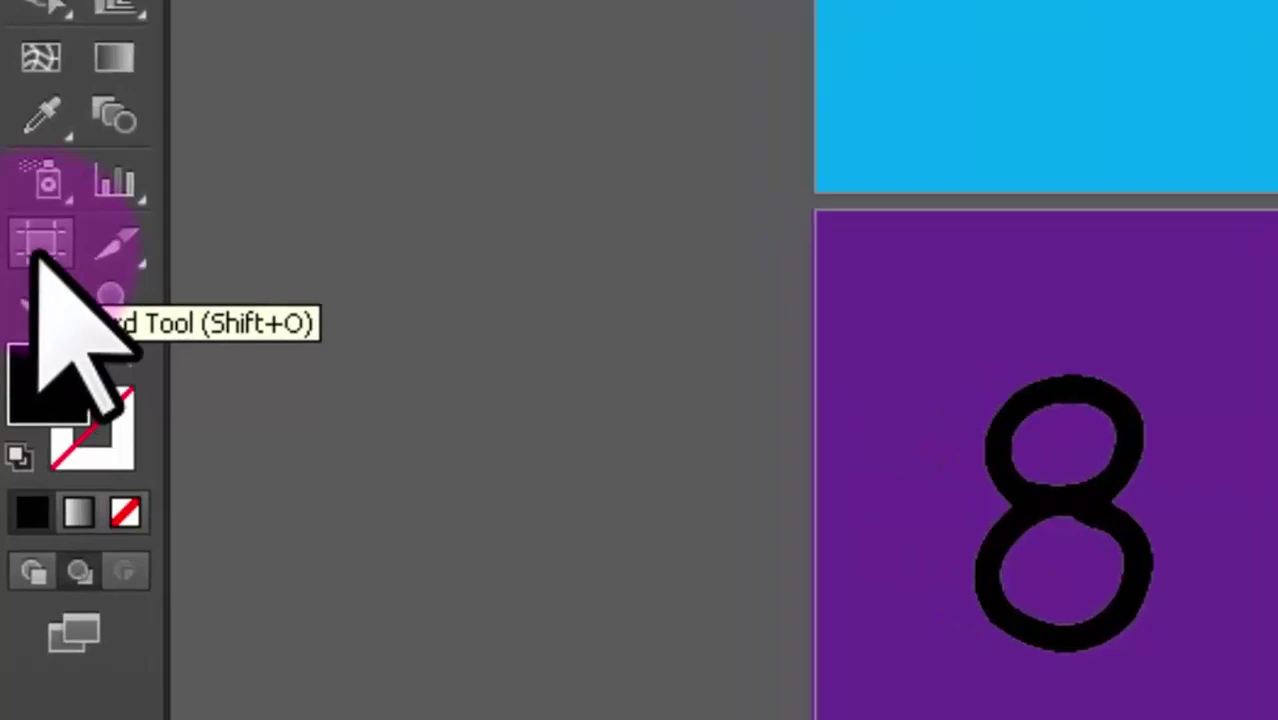
# - Draw a new artboard about 10.38 by 8.06 in beside ORANGE3 with the Artboard tool and exit artboard editing
pyautogui.click(38, 250)
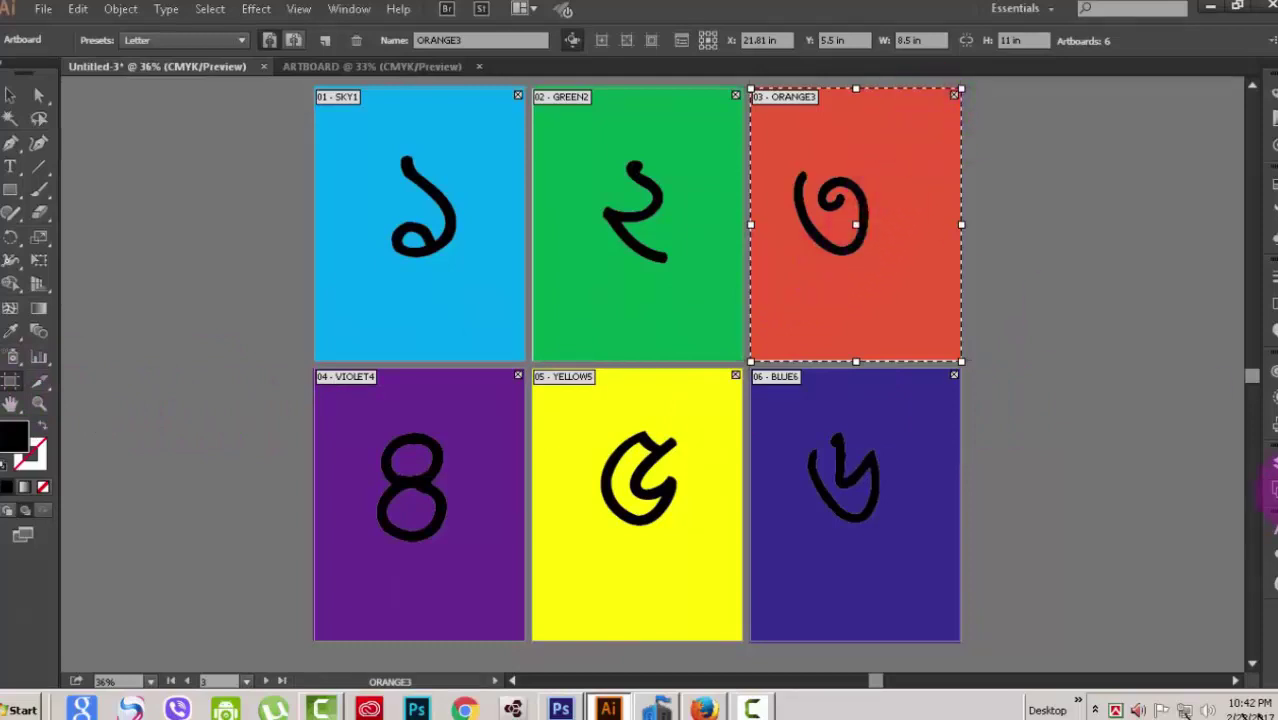
pyautogui.click(1270, 488)
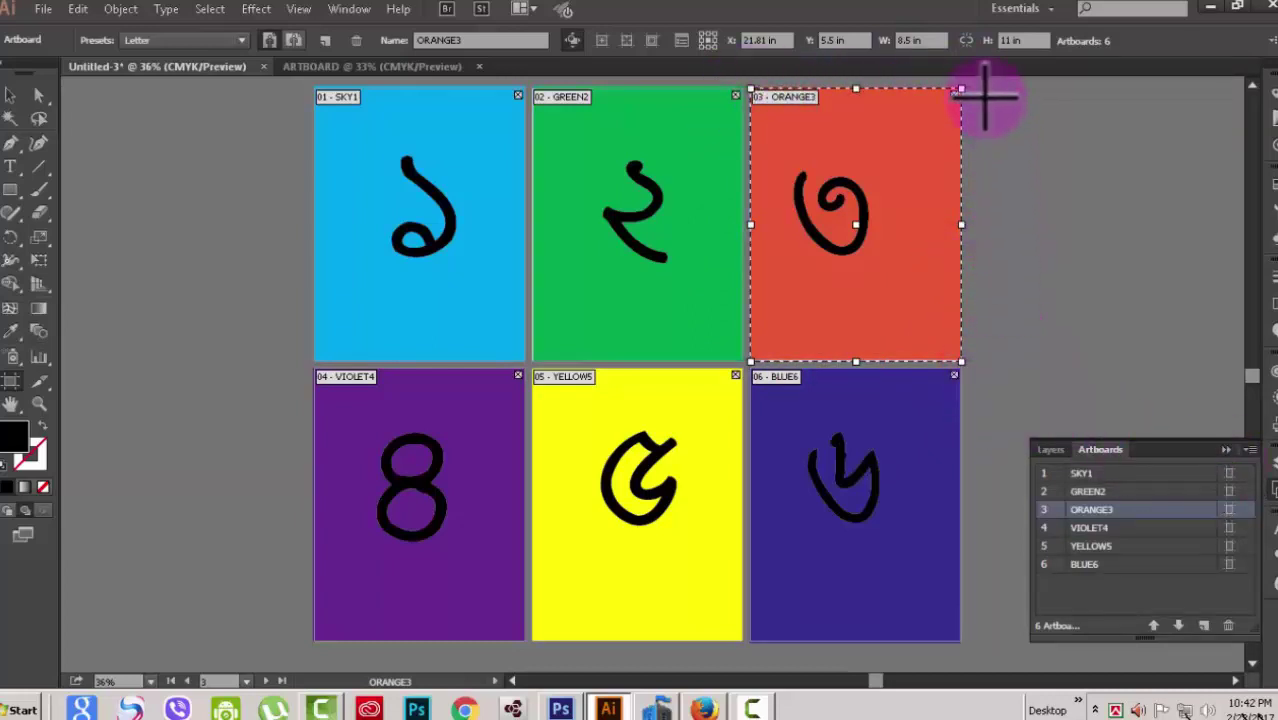
pyautogui.moveTo(979, 88); pyautogui.dragTo(1236, 288)
pyautogui.click(1118, 585)
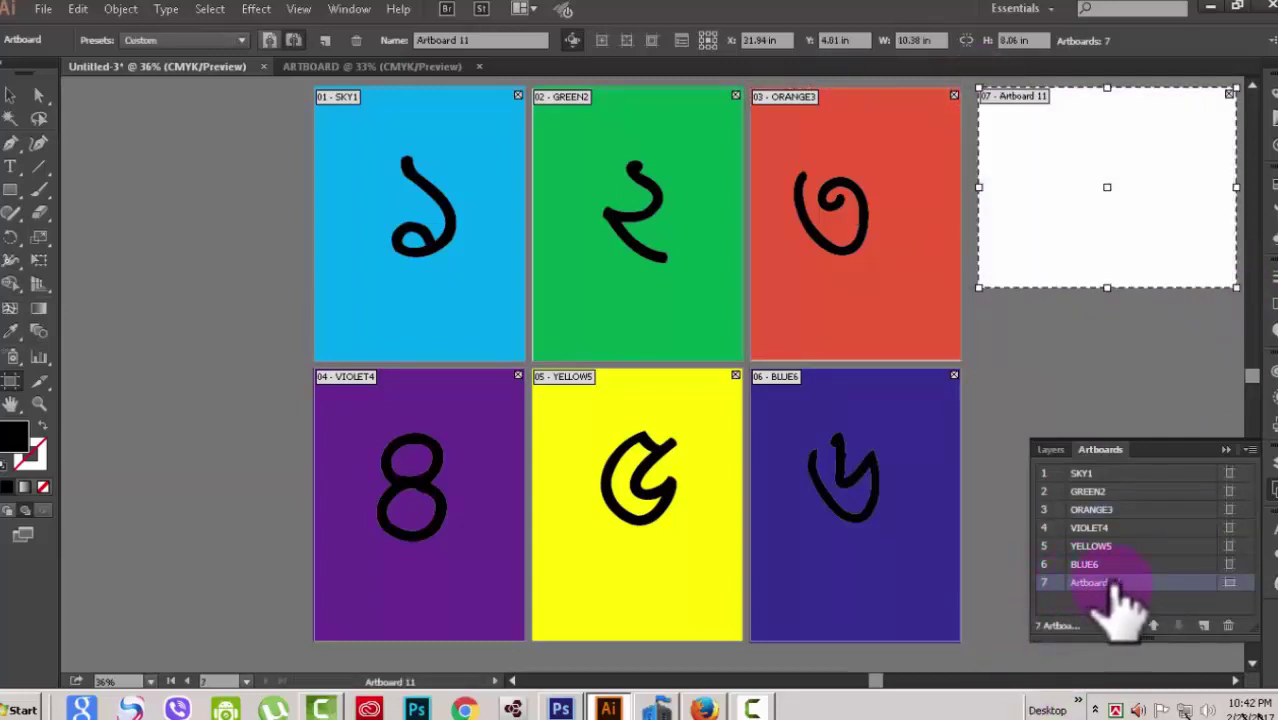
pyautogui.press('Escape')
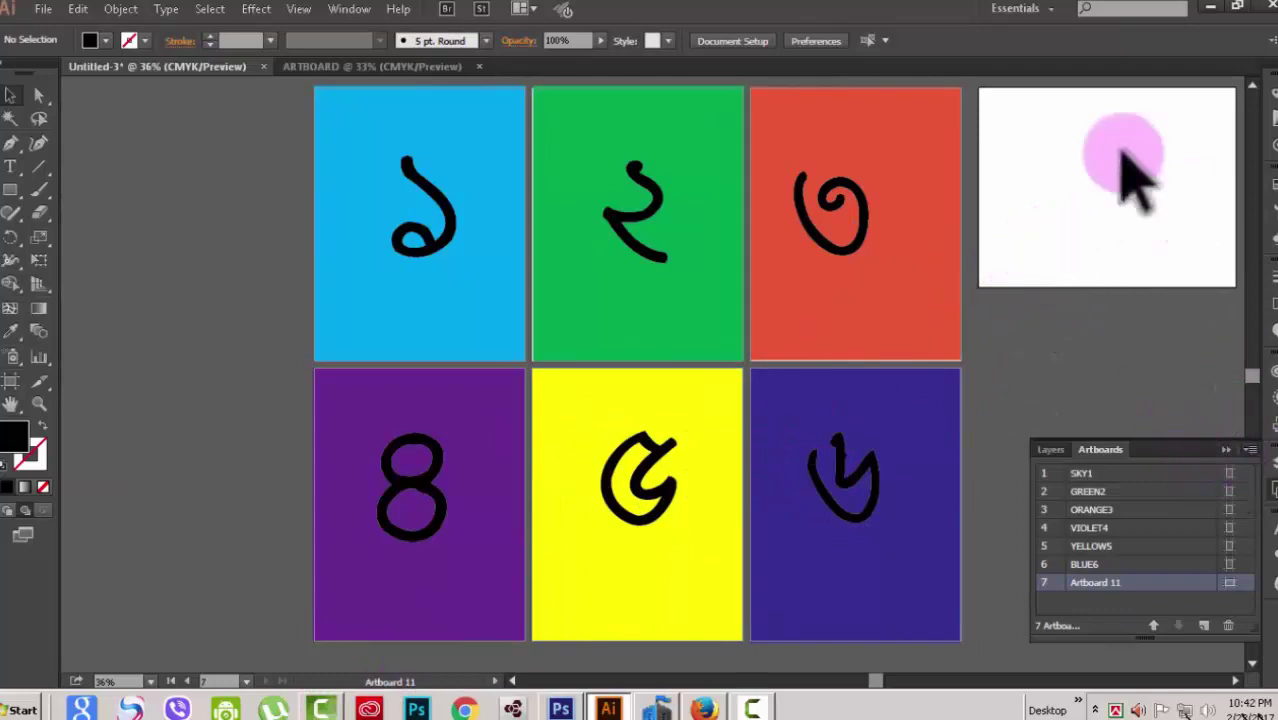
# - Rearrange the seven artboards in three columns with their artwork, and delete the empty Artboard 11
pyautogui.click(1248, 449)
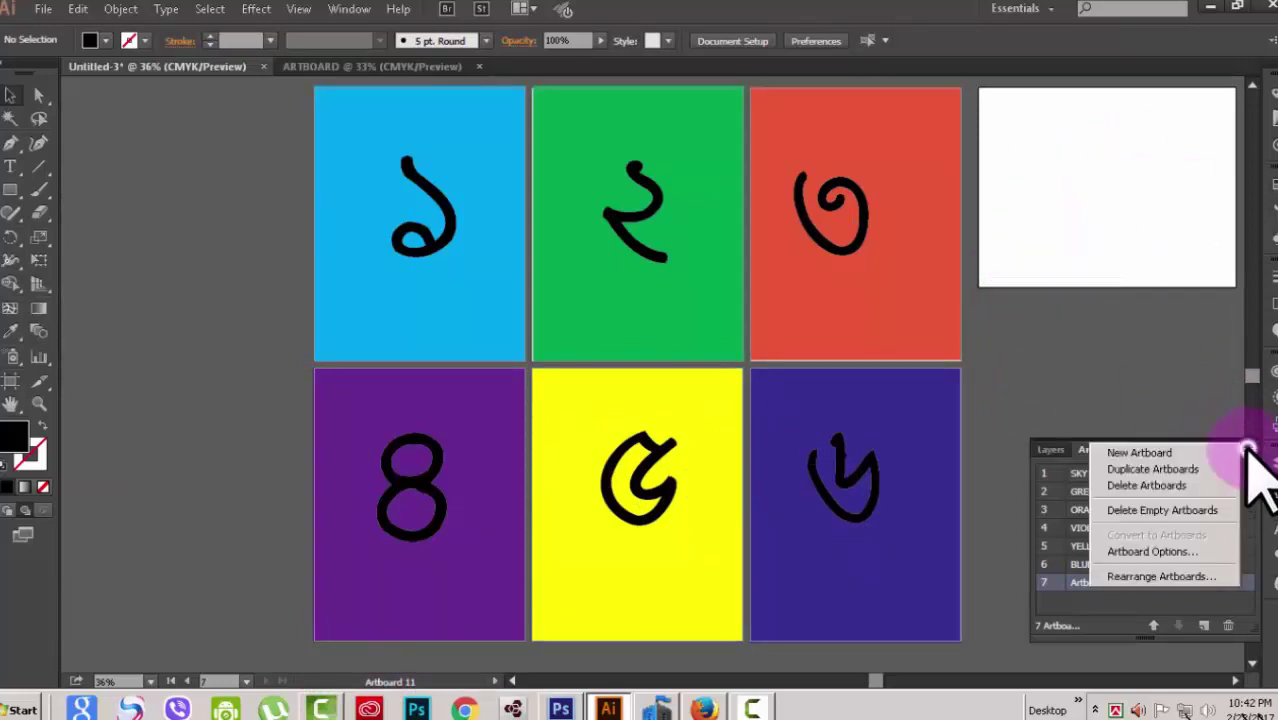
pyautogui.click(1173, 578)
pyautogui.click(1084, 363)
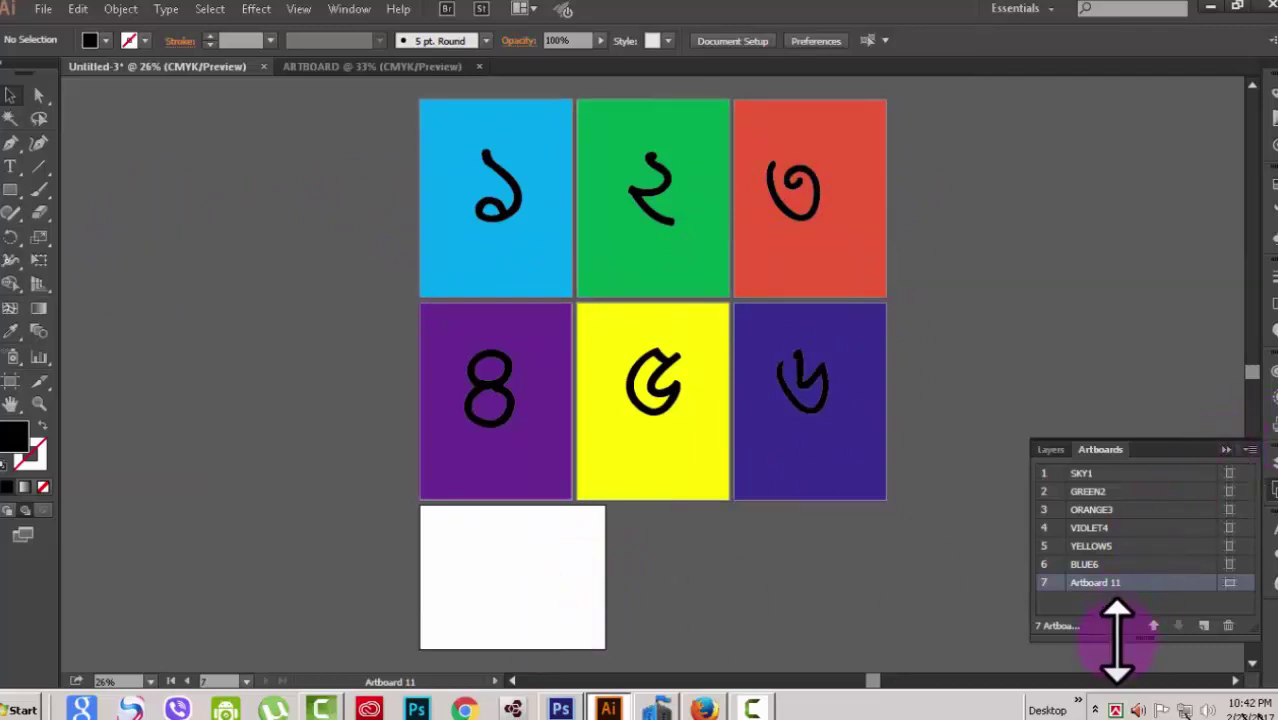
pyautogui.press('Delete')
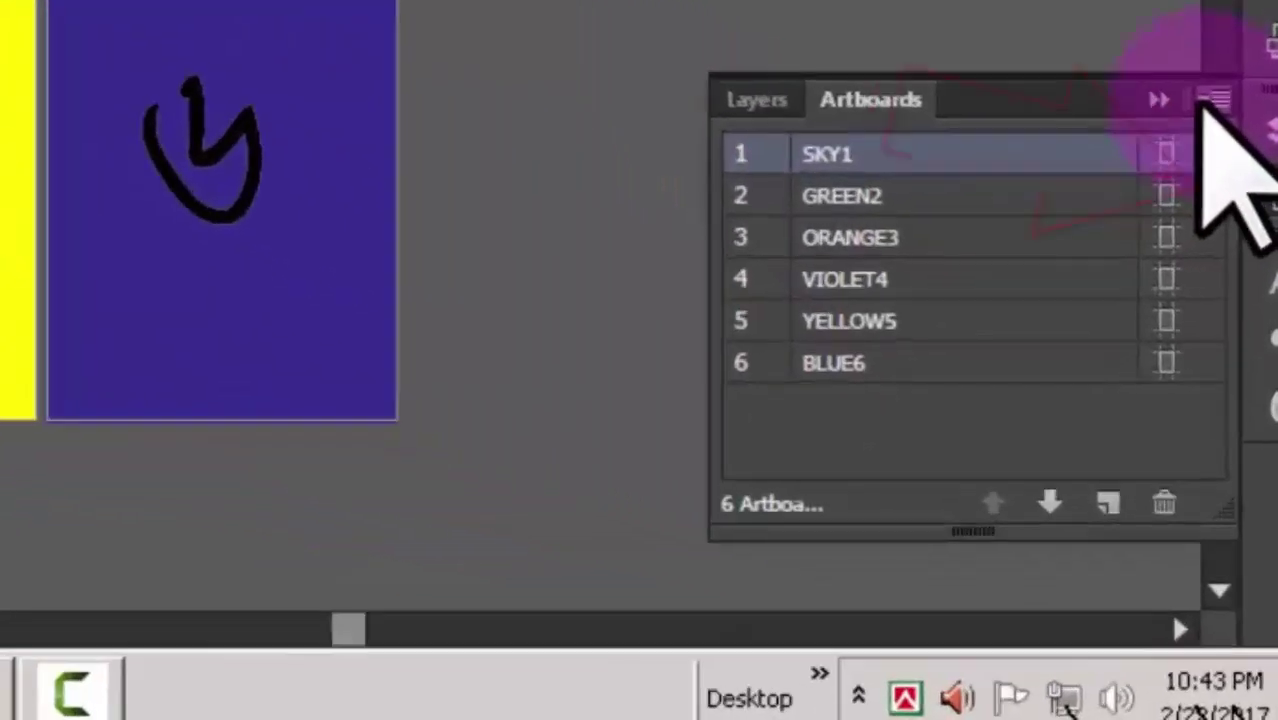
# - Rearrange the six artboards in 6 columns with 0.28 in spacing, moving the artwork with them
pyautogui.click(1230, 270)
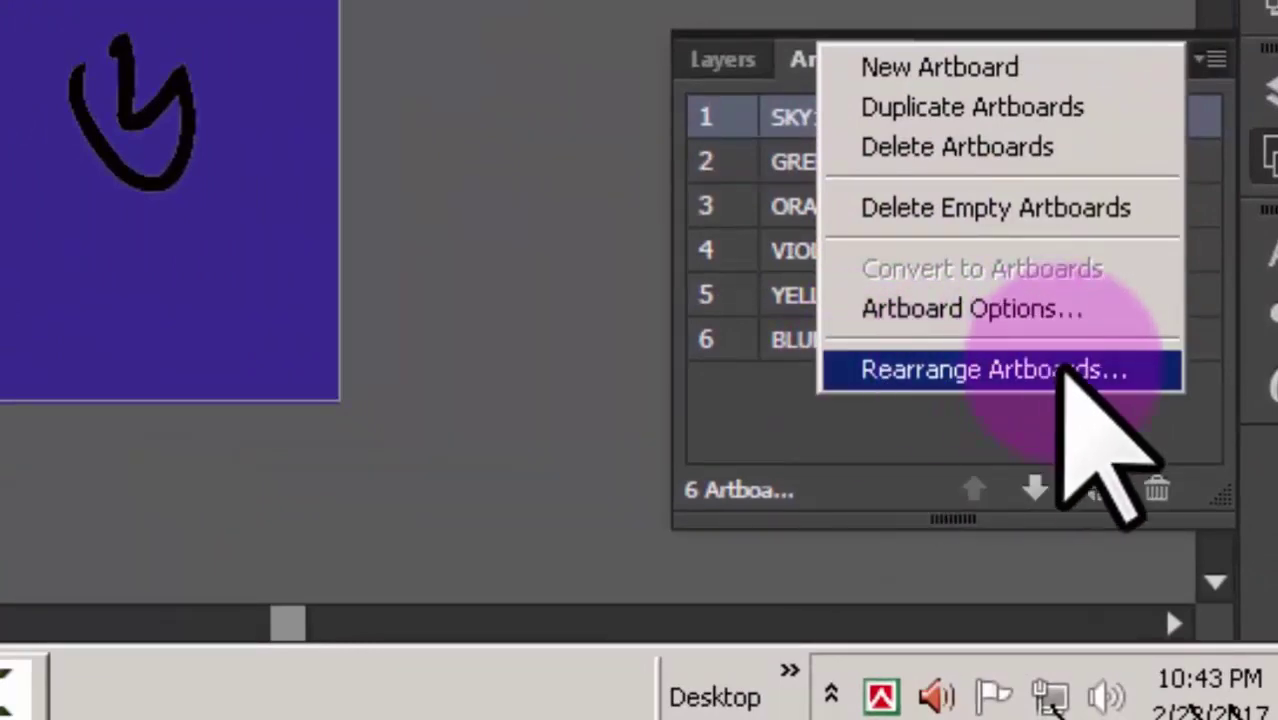
pyautogui.click(1066, 367)
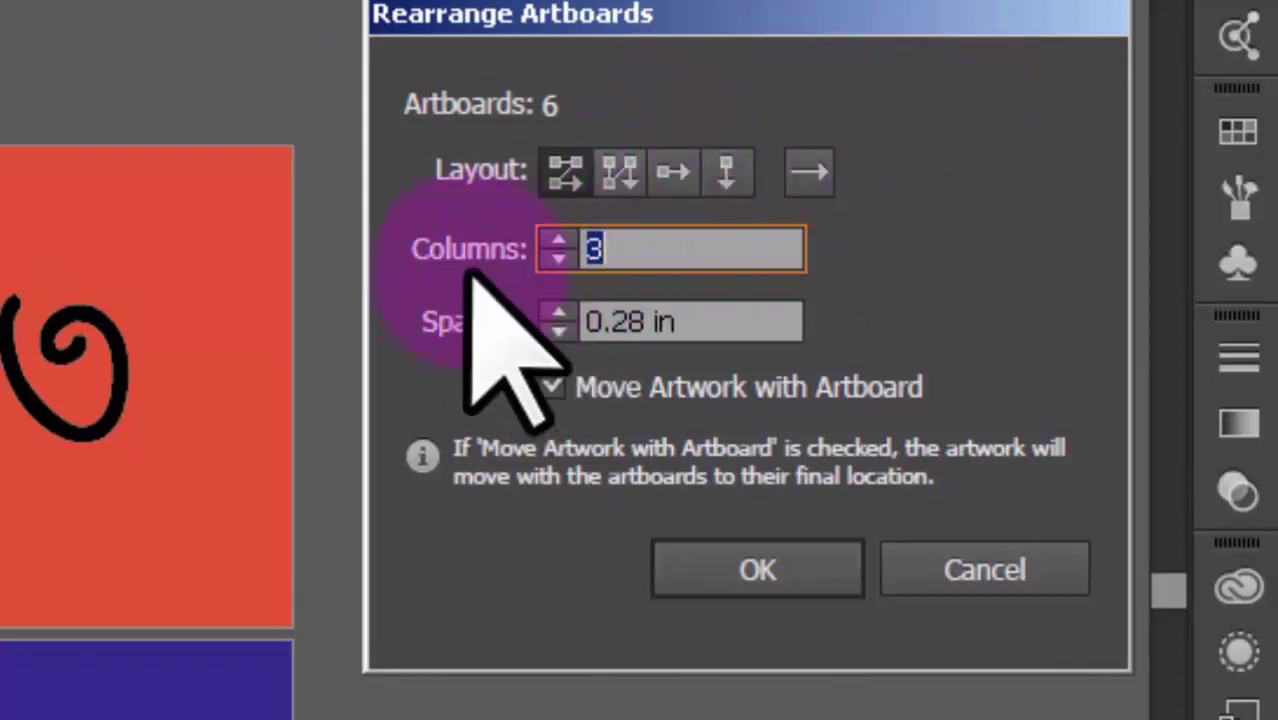
pyautogui.click(620, 250)
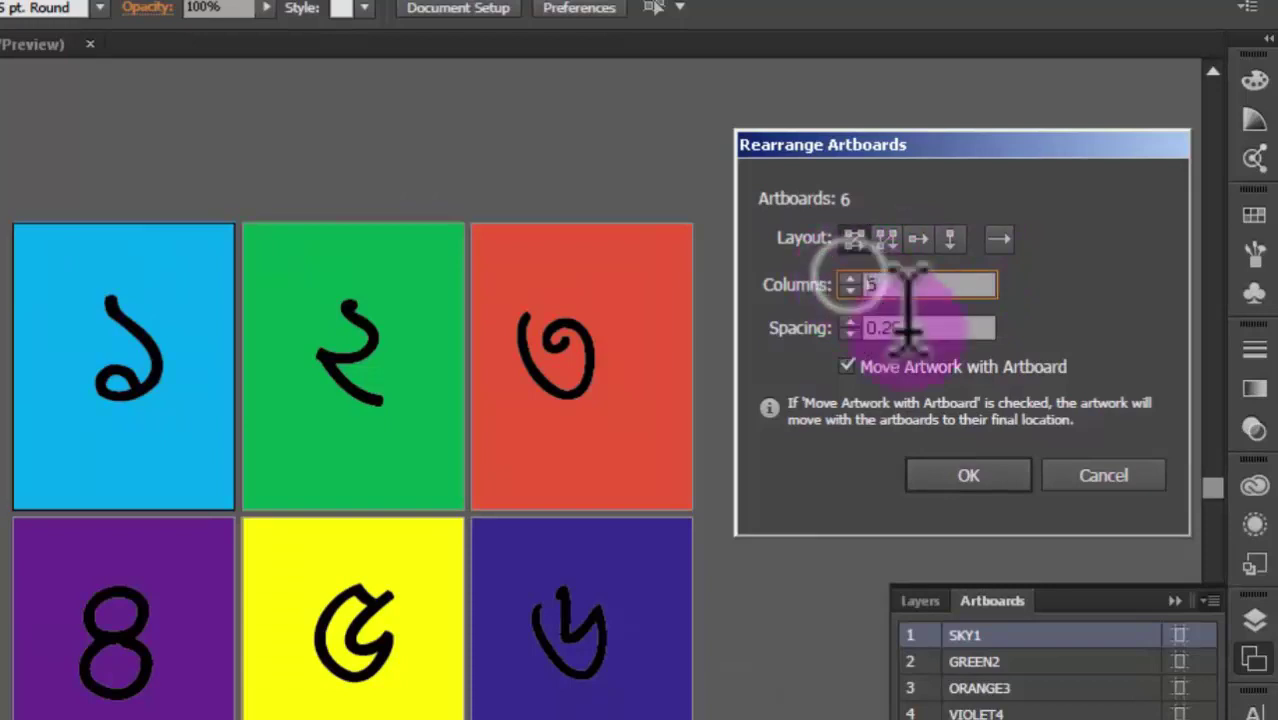
pyautogui.click(849, 280)
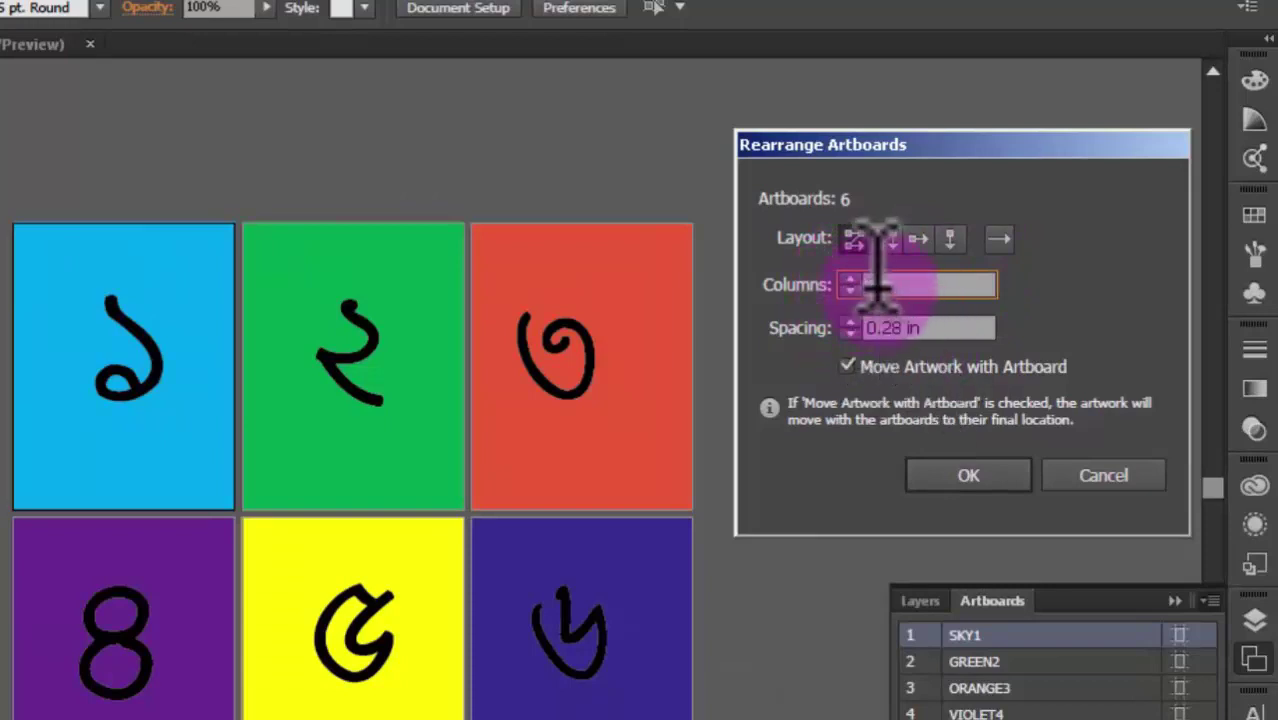
pyautogui.doubleClick(875, 285)
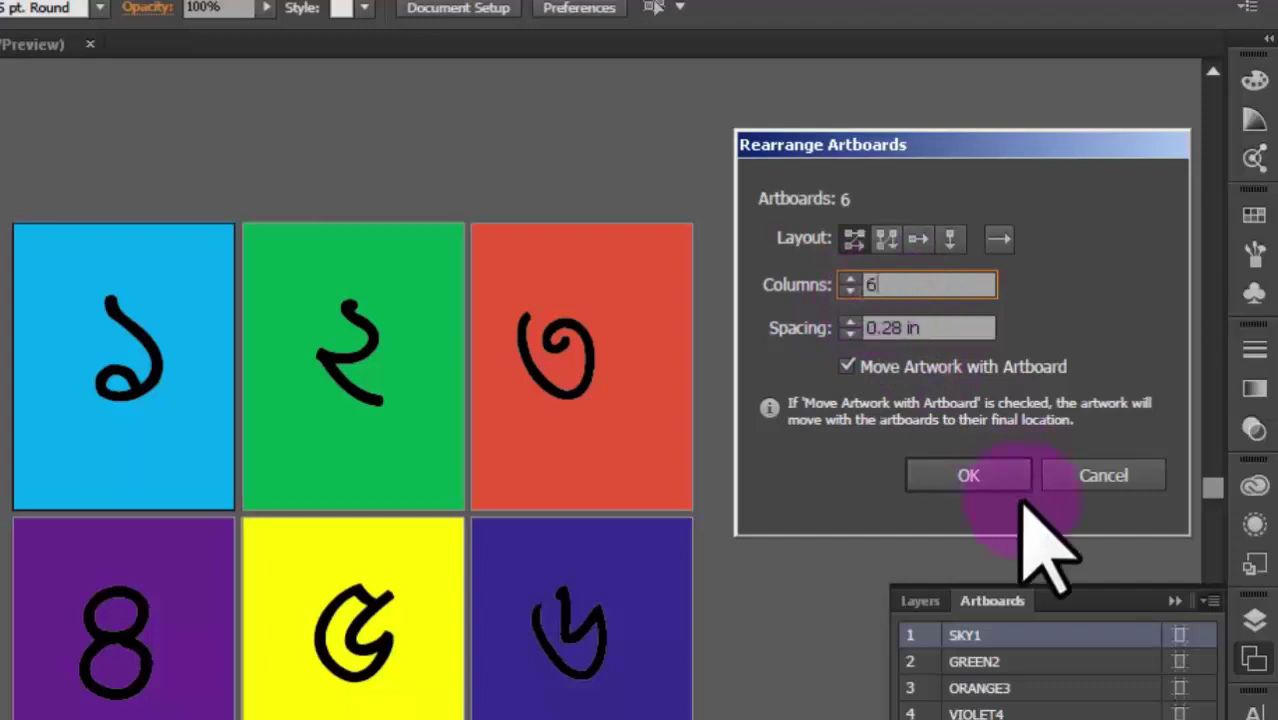
pyautogui.click(975, 476)
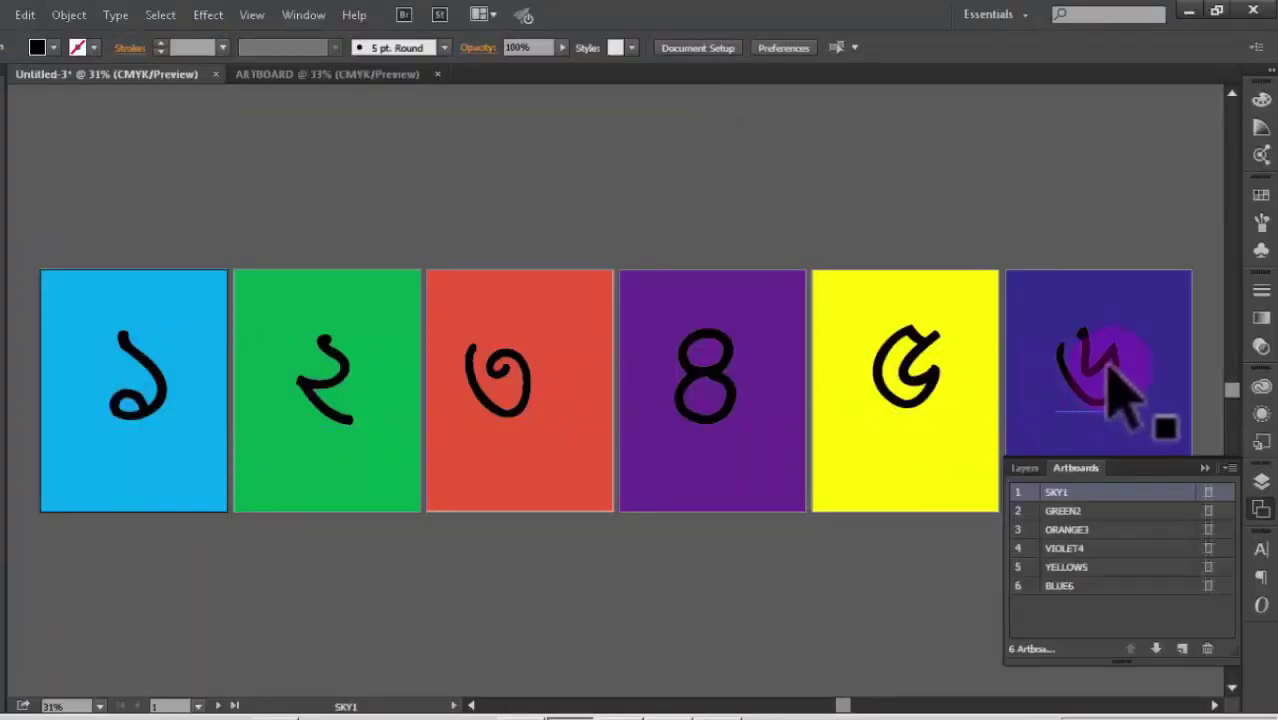
# - Rearrange the six artboards as a grid by column with 6 rows and 0.28 in spacing, moving the artwork with them
pyautogui.click(1228, 468)
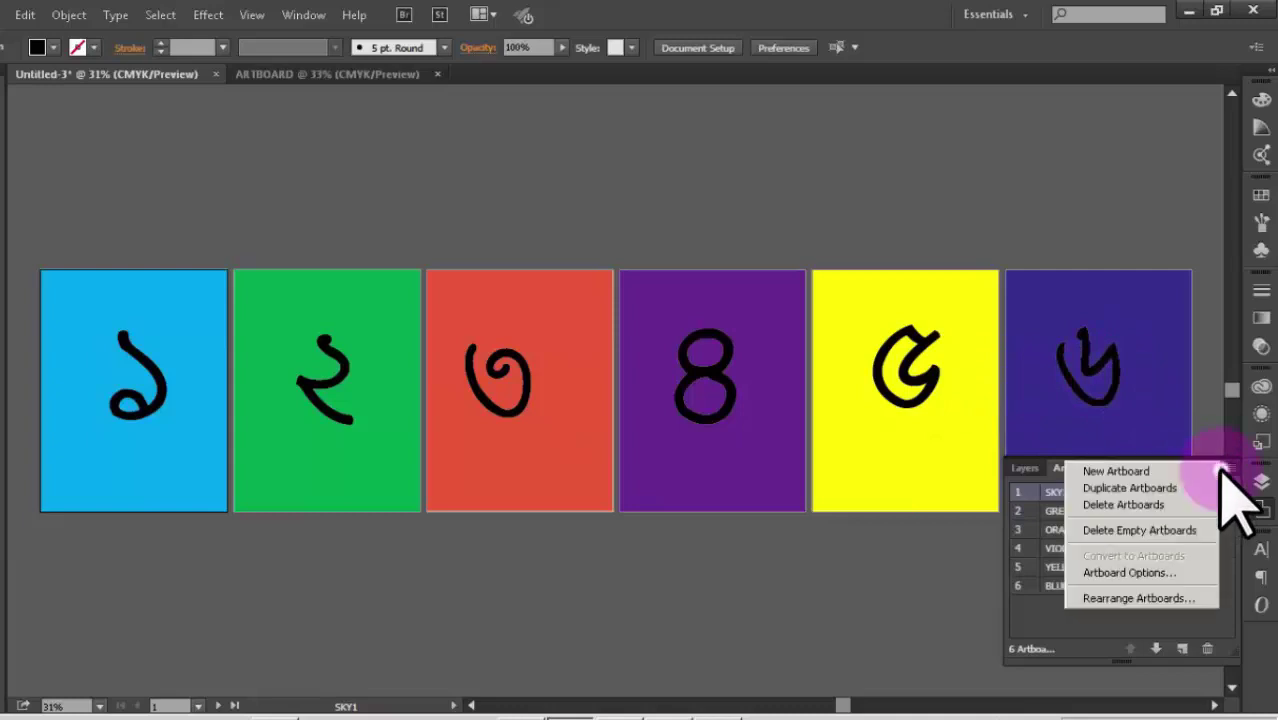
pyautogui.click(1145, 597)
pyautogui.moveTo(1130, 145); pyautogui.dragTo(1193, 91)
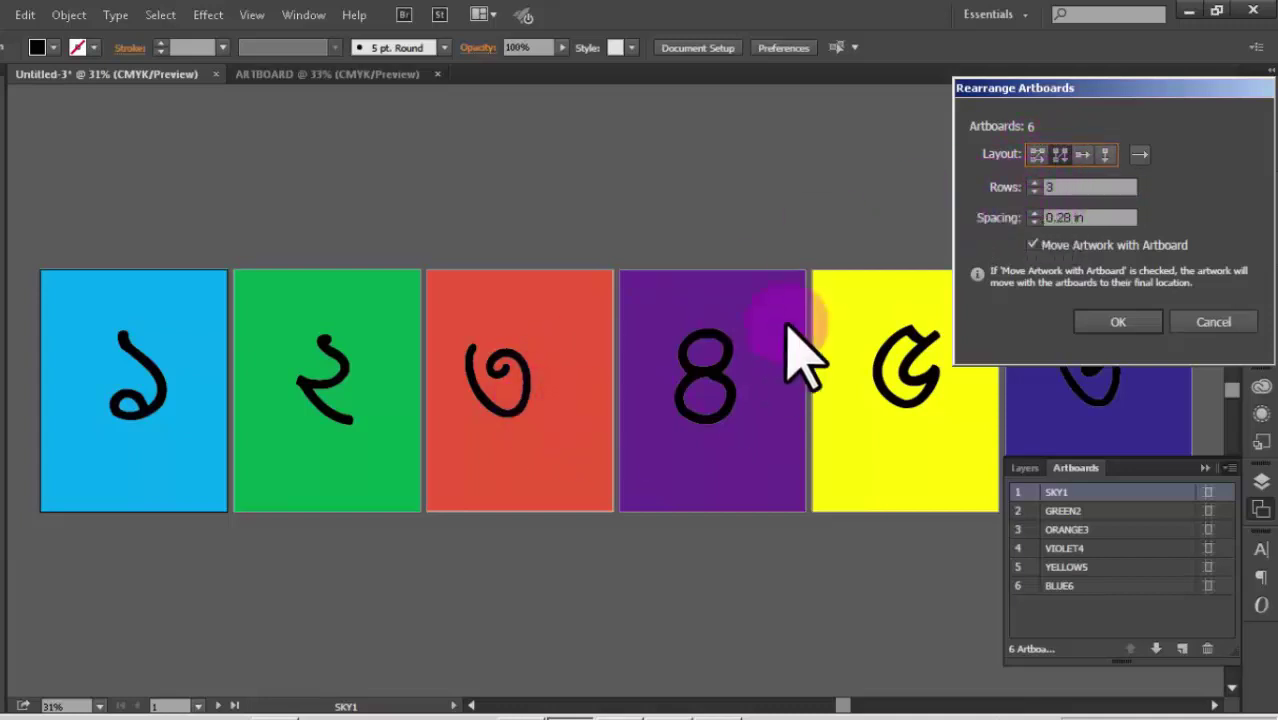
pyautogui.click(1034, 185)
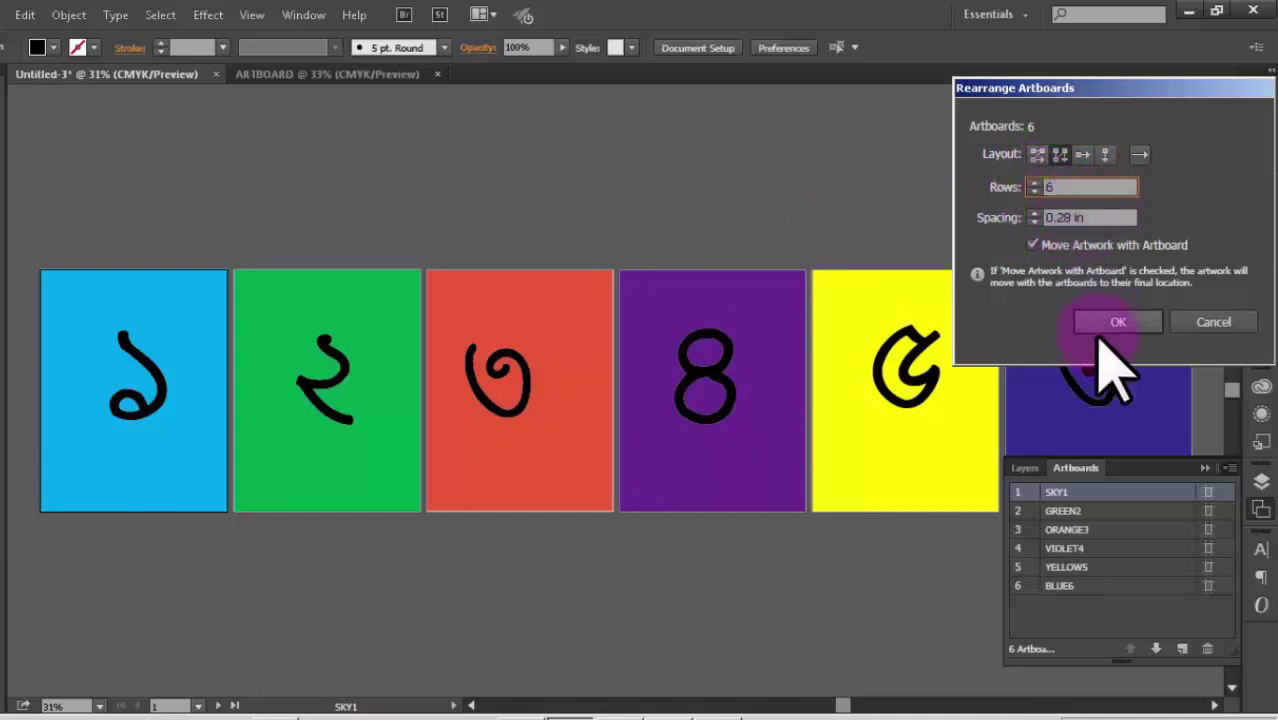
pyautogui.click(1113, 322)
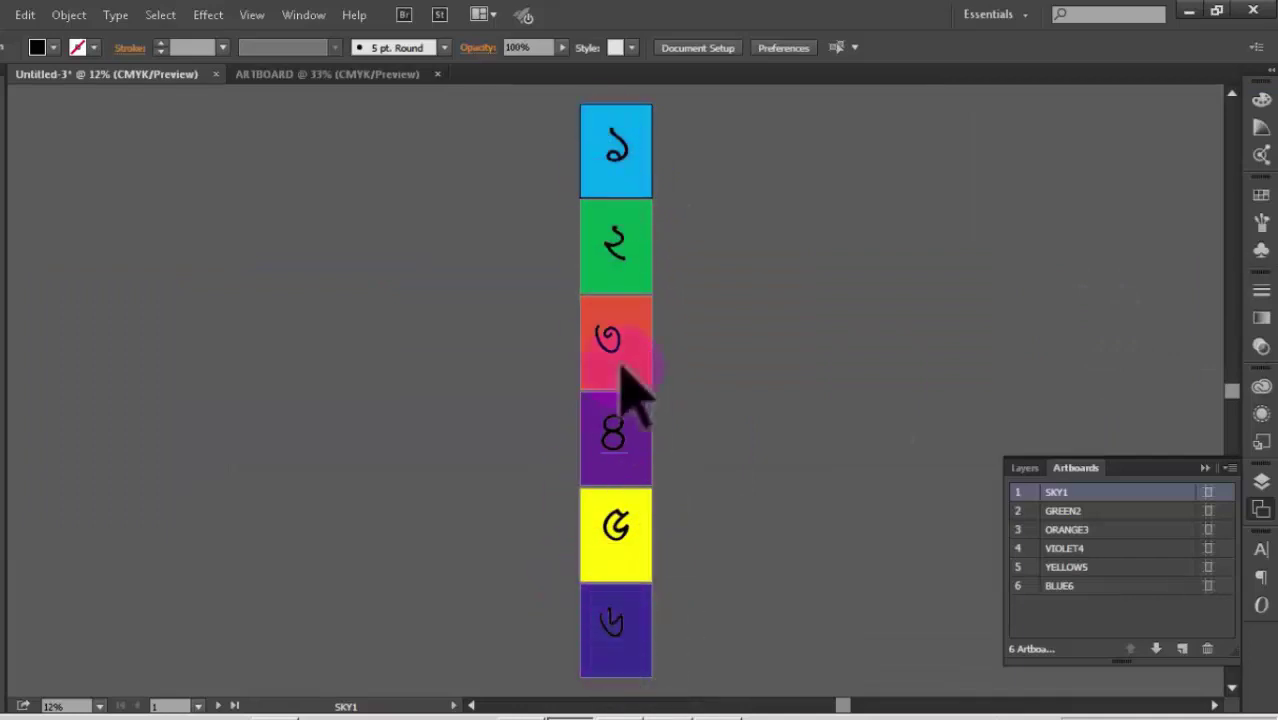
# - Rearrange the six artboards in a single row with 0.28 in spacing, moving the artwork with them, and fit them all in view
pyautogui.click(1228, 469)
pyautogui.click(1140, 598)
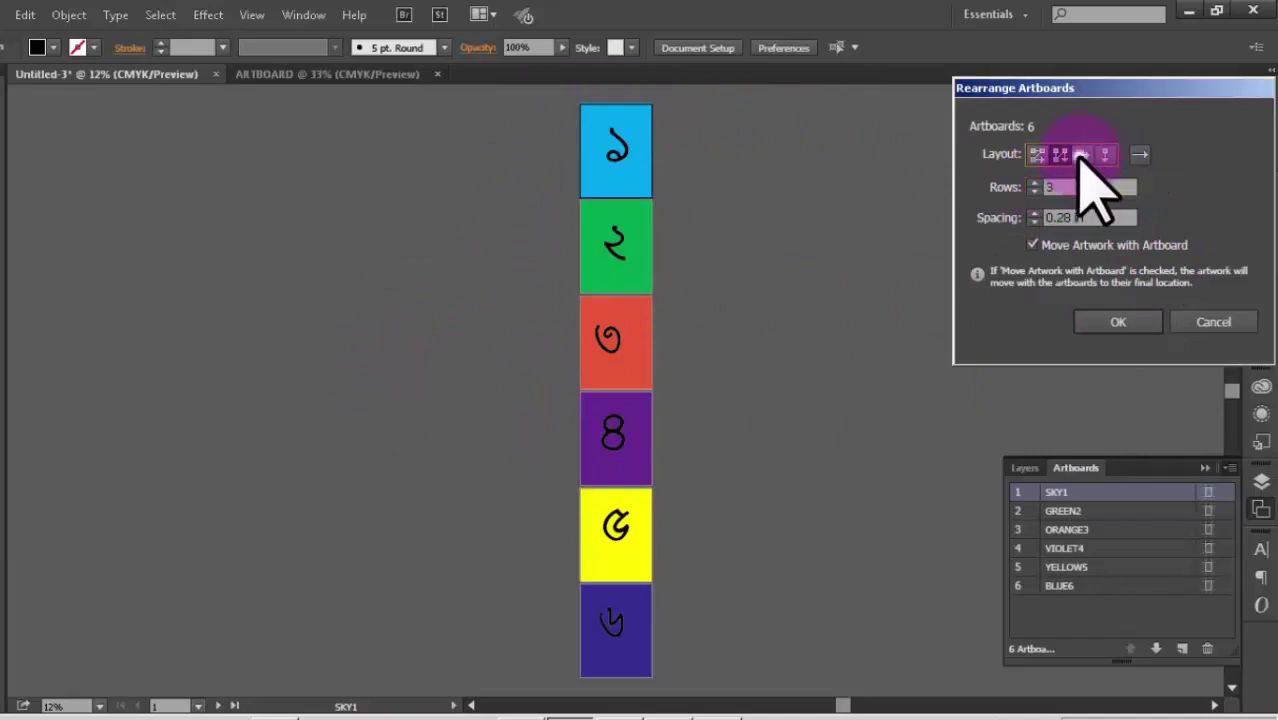
pyautogui.click(1118, 322)
pyautogui.hotkey('ctrl', 'alt', '0')
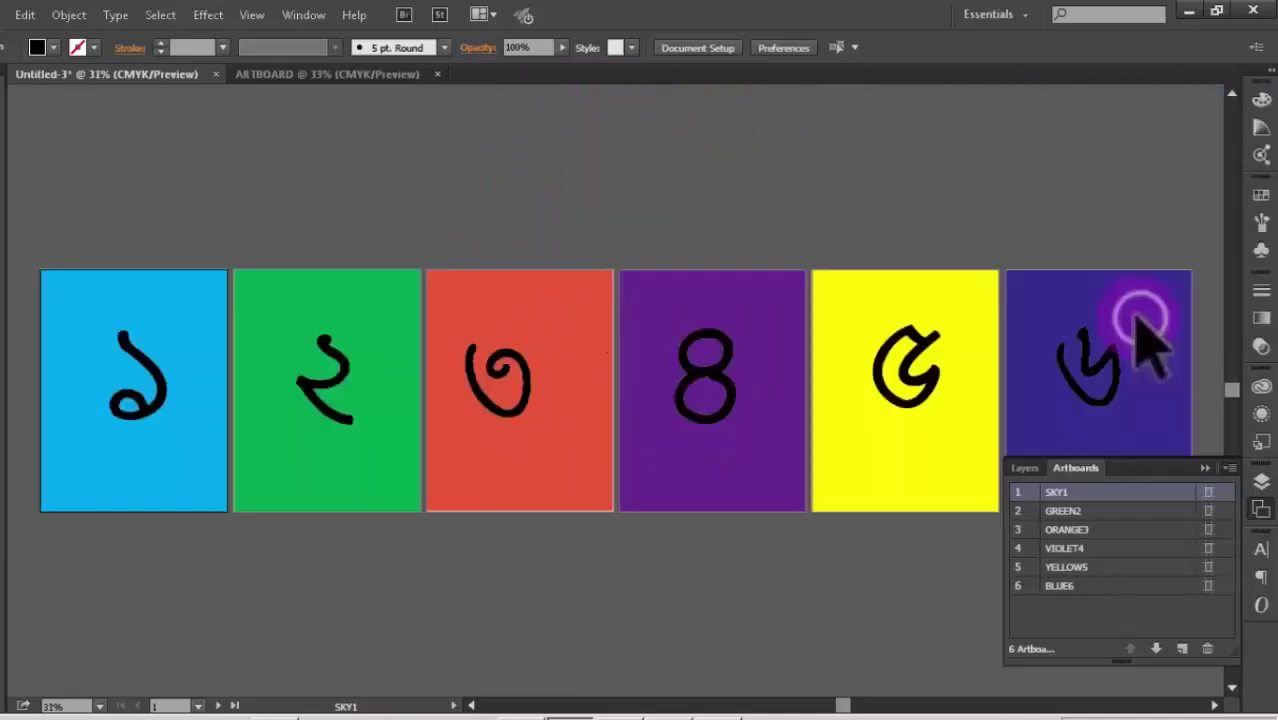
# - Rearrange the six artboards as a grid by row with 3 columns and 0.28 in spacing, moving the artwork with them
pyautogui.click(1228, 468)
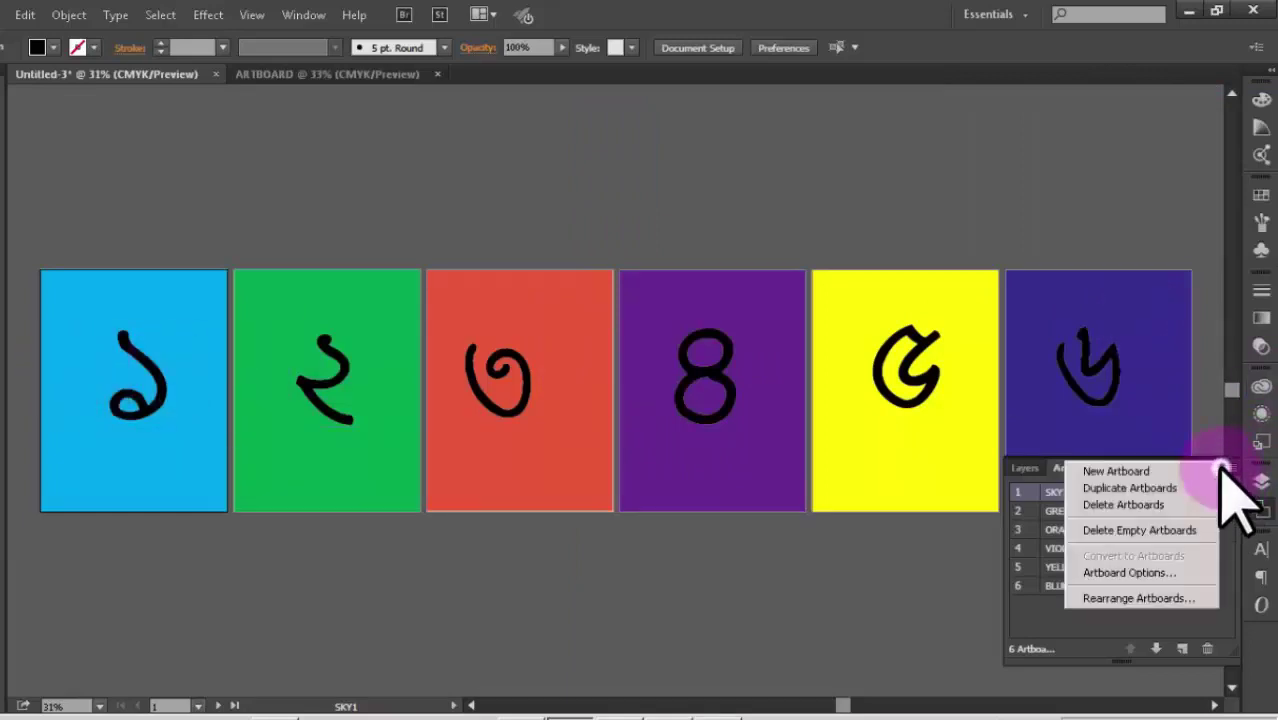
pyautogui.click(1130, 598)
pyautogui.click(1035, 155)
pyautogui.click(1115, 323)
pyautogui.click(1115, 322)
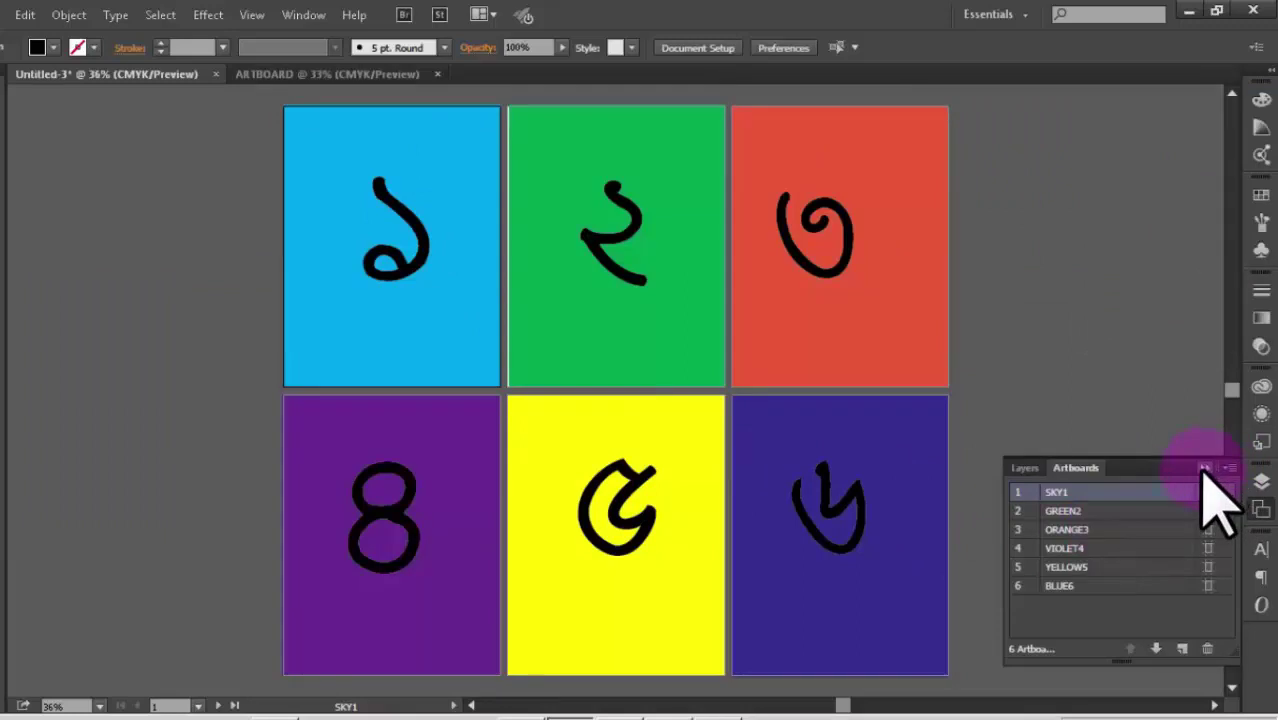
pyautogui.click(1205, 468)
pyautogui.click(899, 359)
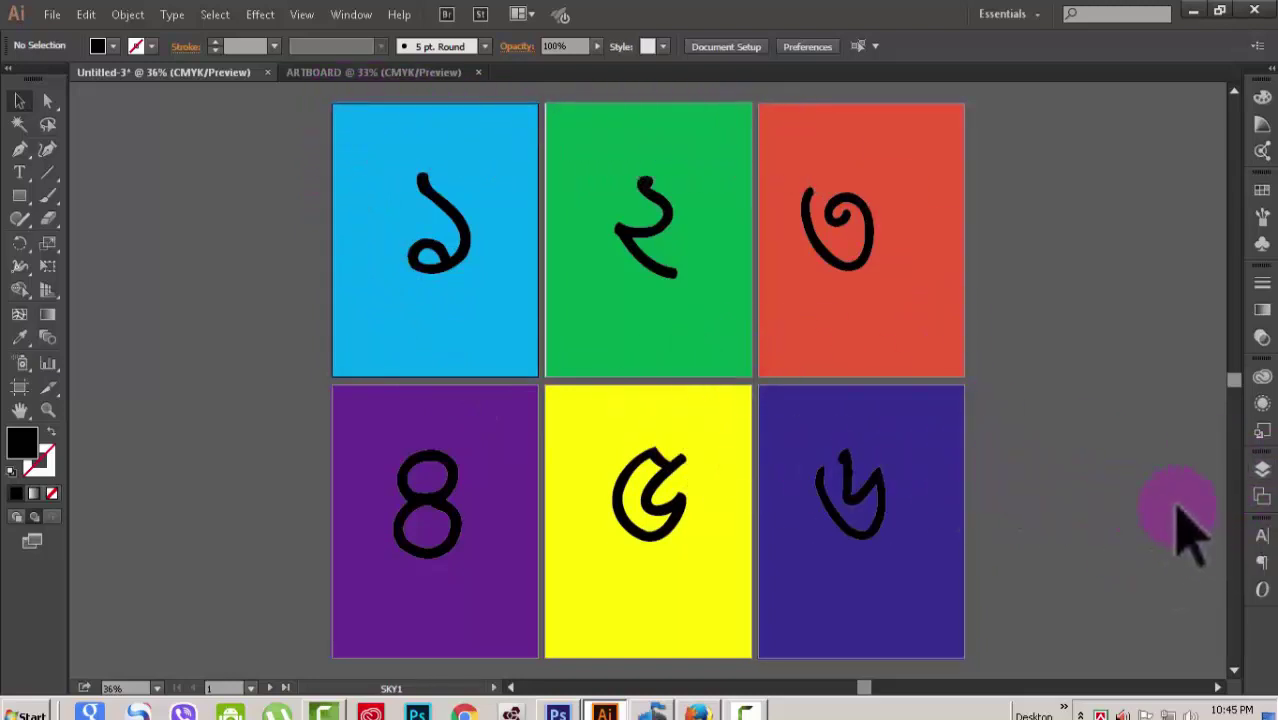
# - Turn Move Artwork with Artboard off and on again in the rearrange settings, and reapply the grid with 3 columns and 0.28 in spacing
pyautogui.click(1262, 496)
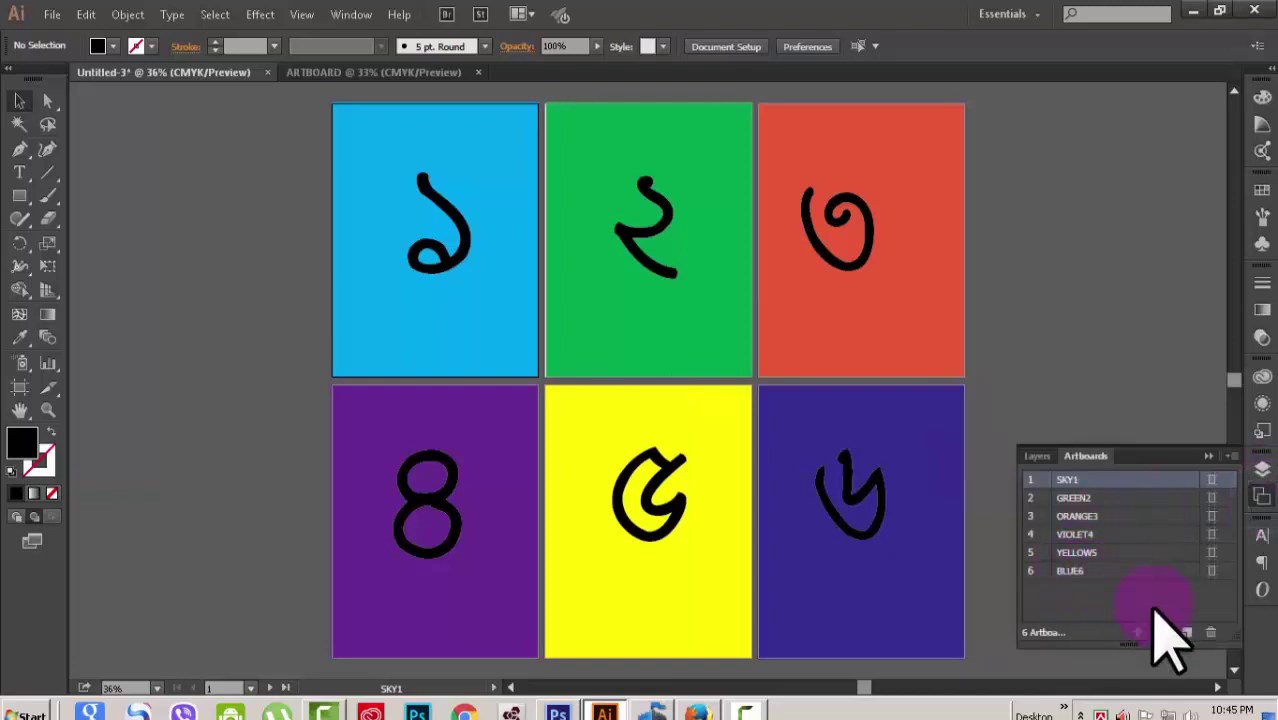
pyautogui.click(1228, 456)
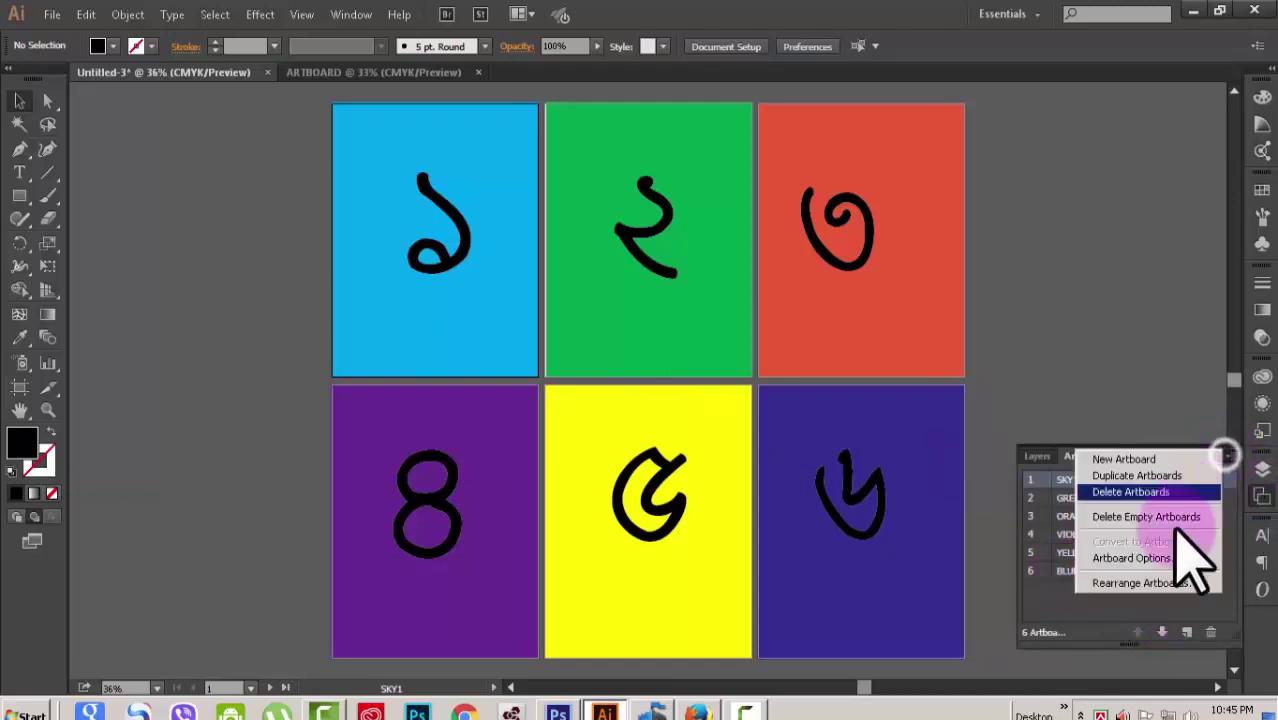
pyautogui.click(1125, 584)
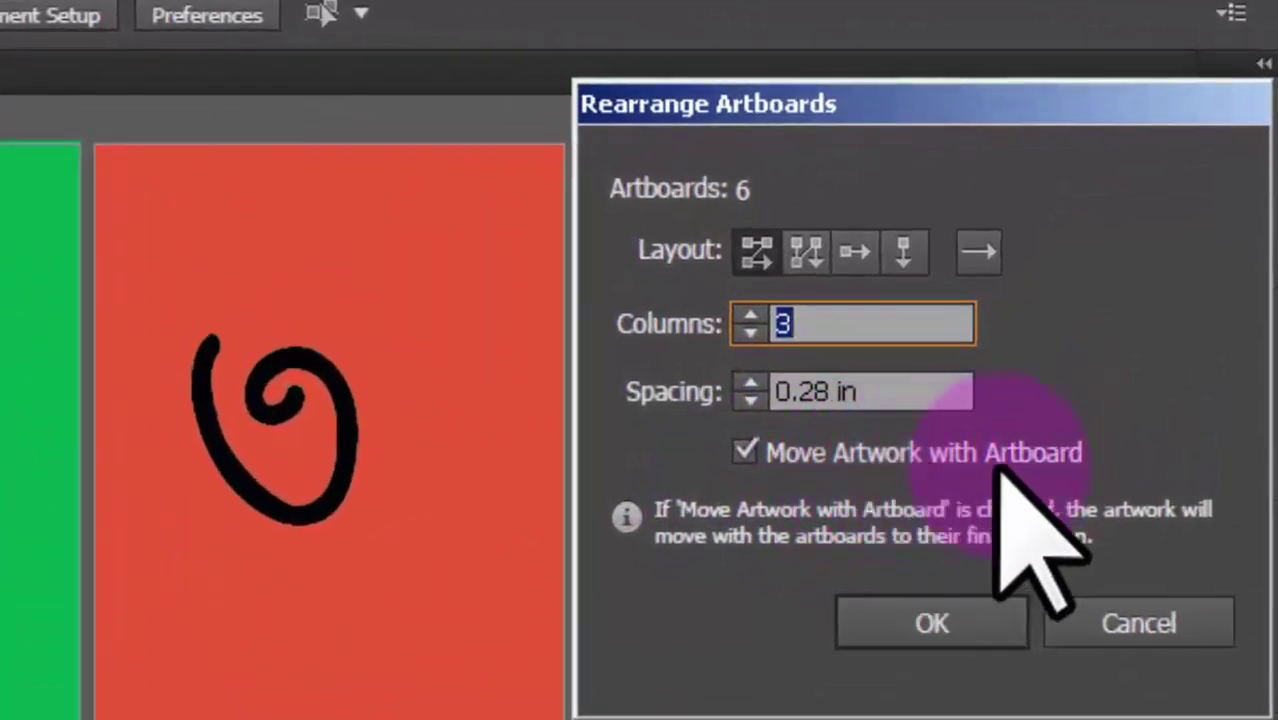
pyautogui.click(744, 452)
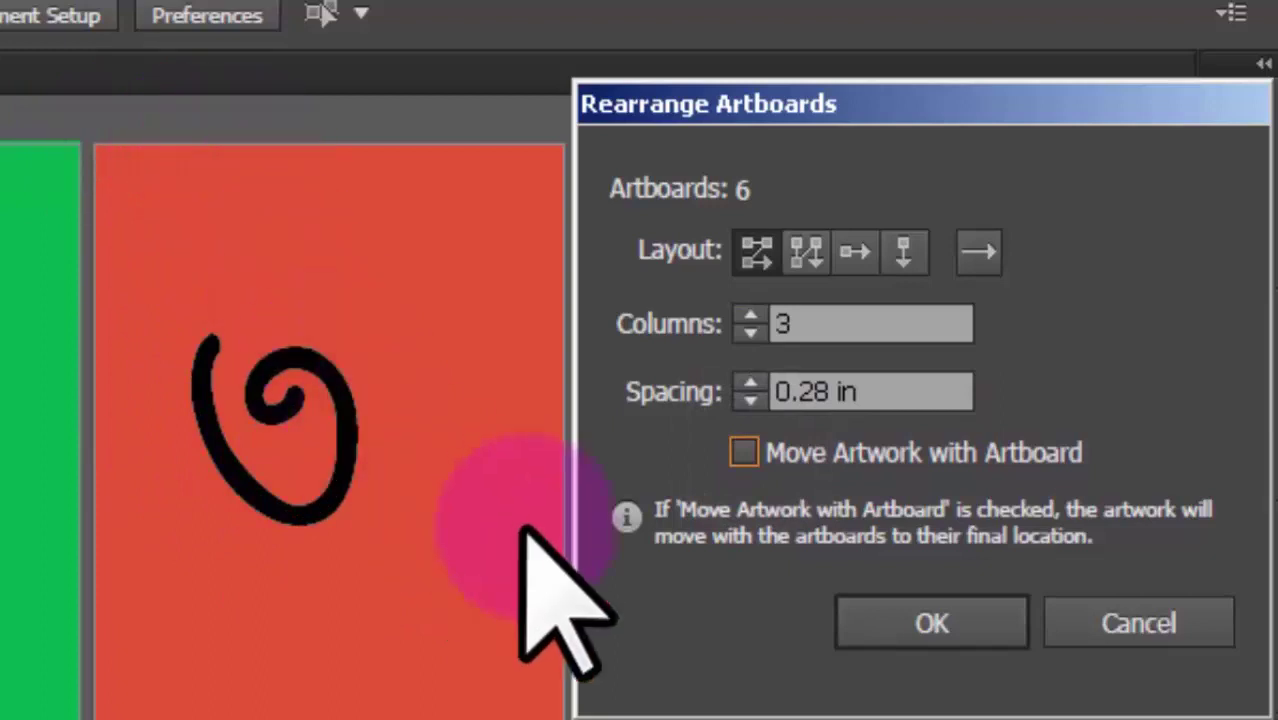
pyautogui.click(744, 452)
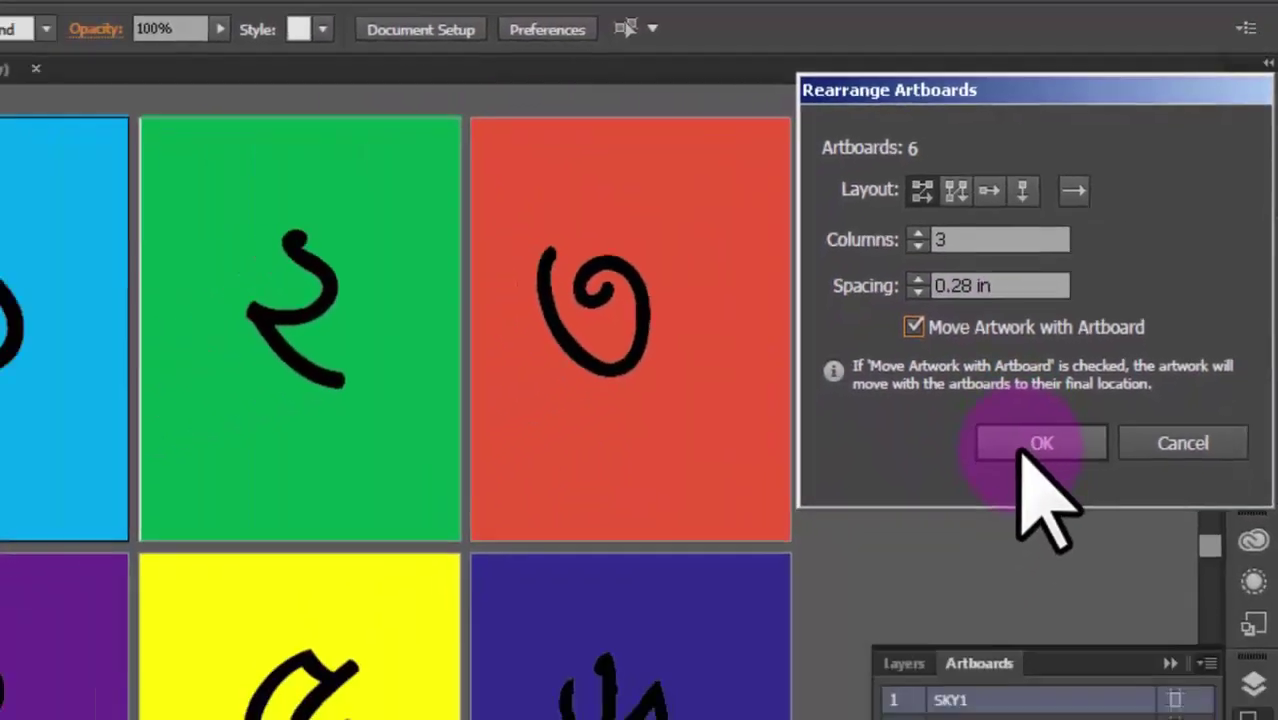
pyautogui.click(931, 623)
pyautogui.click(1208, 447)
pyautogui.click(212, 256)
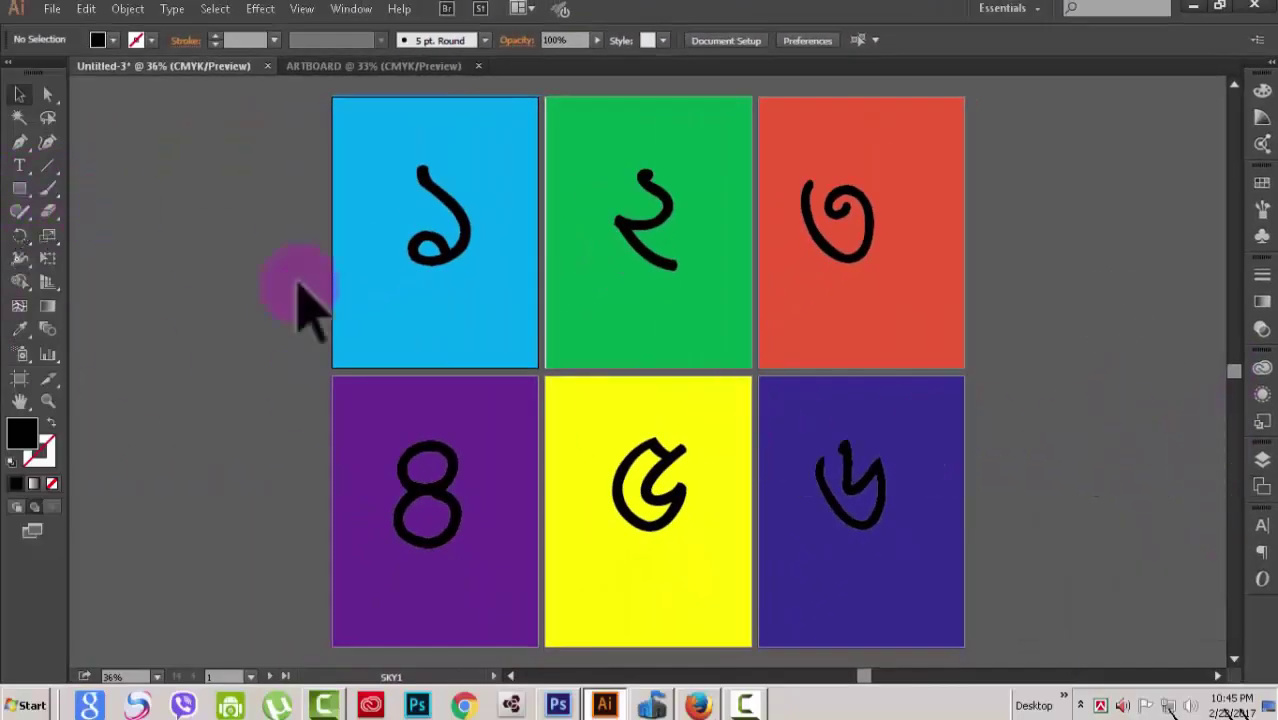